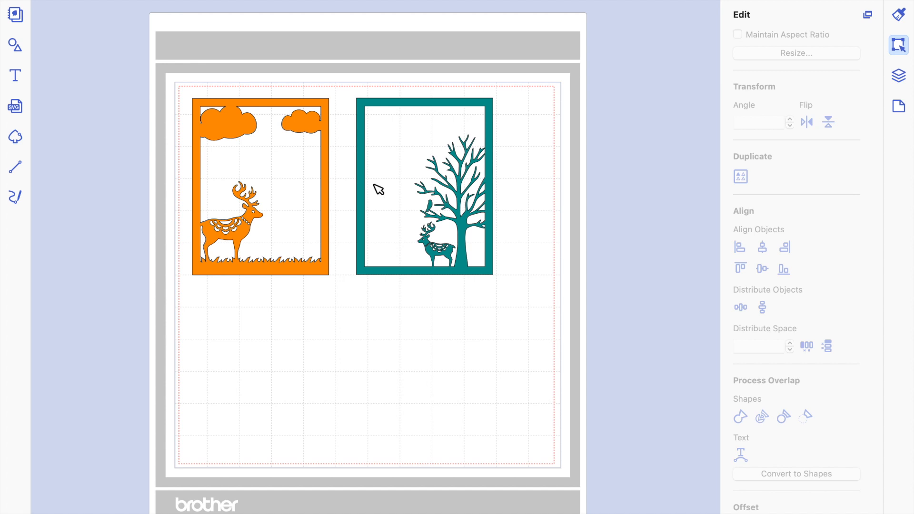
# - Move the teal tree frame farther to the right on the mat and shift the orange deer frame slightly right and down
pyautogui.click(461, 190)
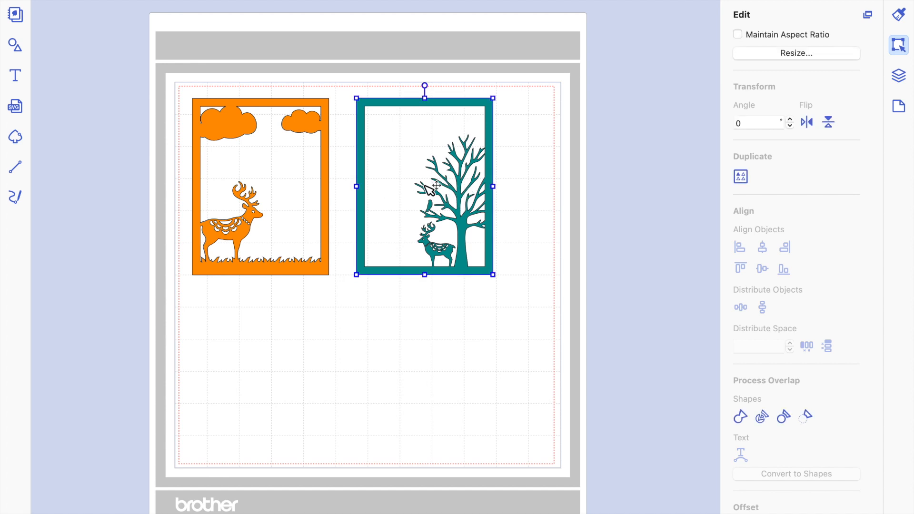
pyautogui.moveTo(429, 181); pyautogui.dragTo(456, 189)
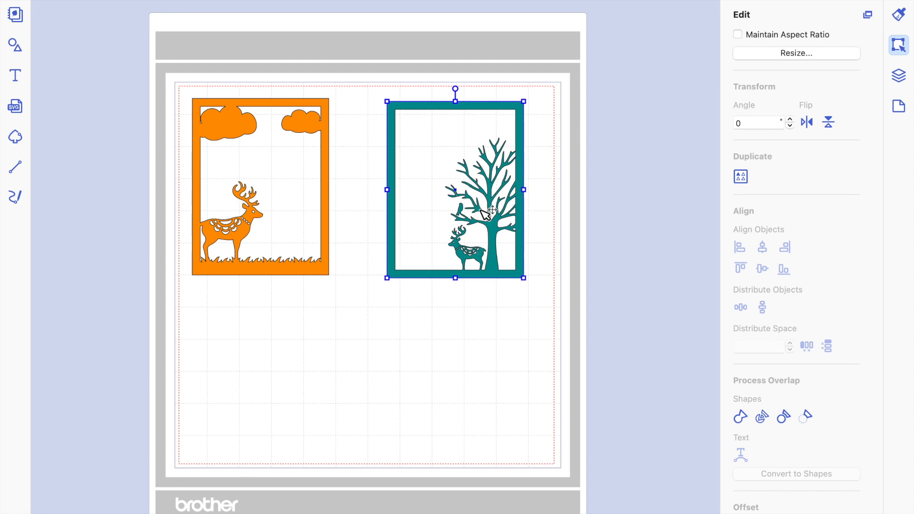
pyautogui.click(364, 347)
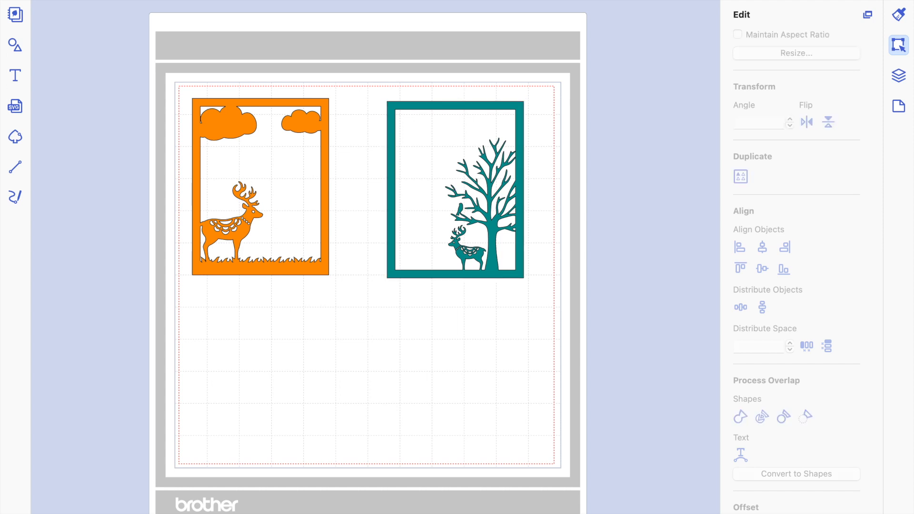
pyautogui.moveTo(190, 1)
pyautogui.moveTo(256, 130); pyautogui.dragTo(269, 135)
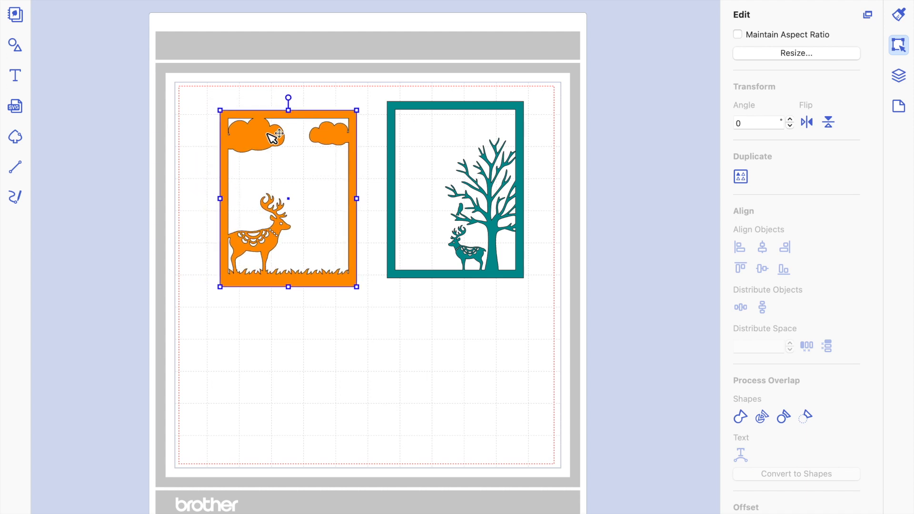
# - Stack the orange and teal frames by aligning their centers both horizontally and vertically
pyautogui.click(476, 204)
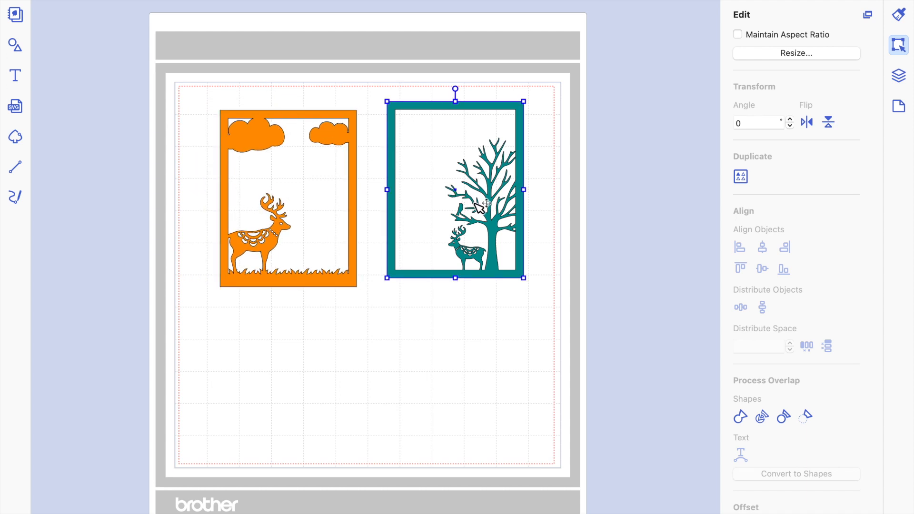
pyautogui.moveTo(541, 257); pyautogui.dragTo(245, 195)
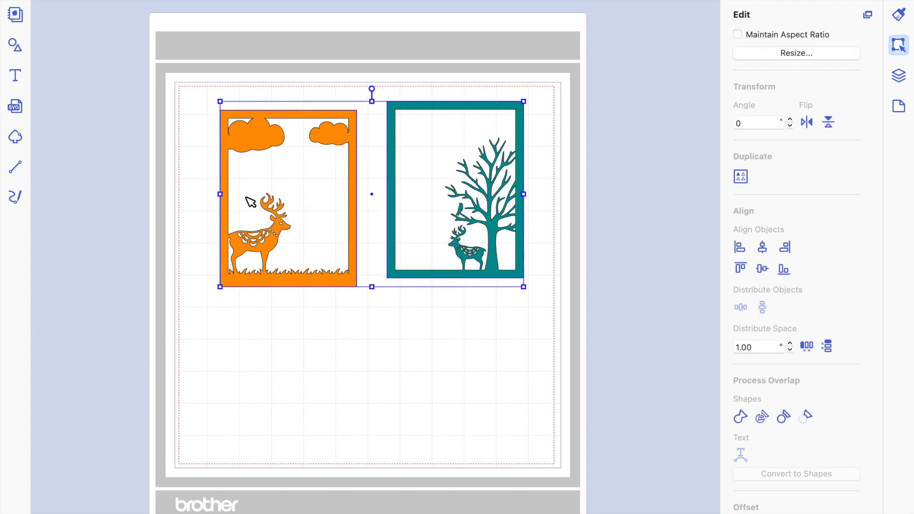
pyautogui.click(763, 248)
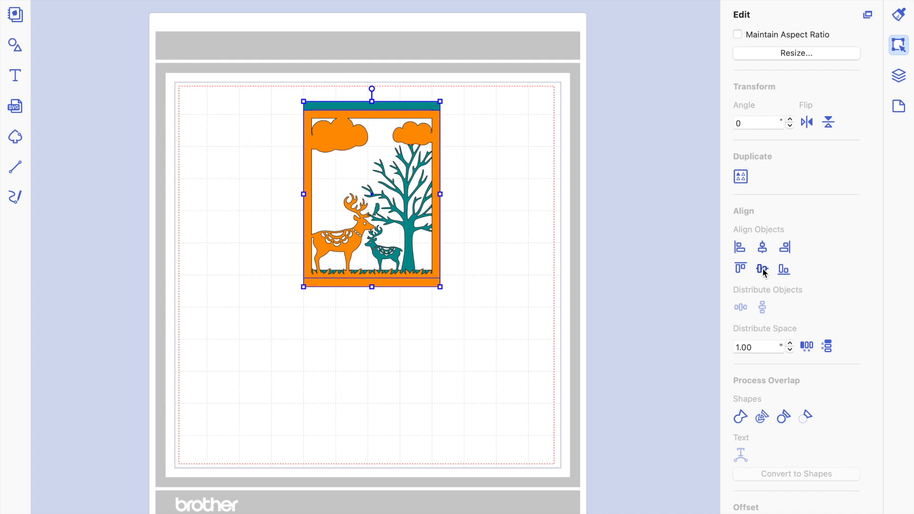
pyautogui.click(763, 271)
pyautogui.click(475, 330)
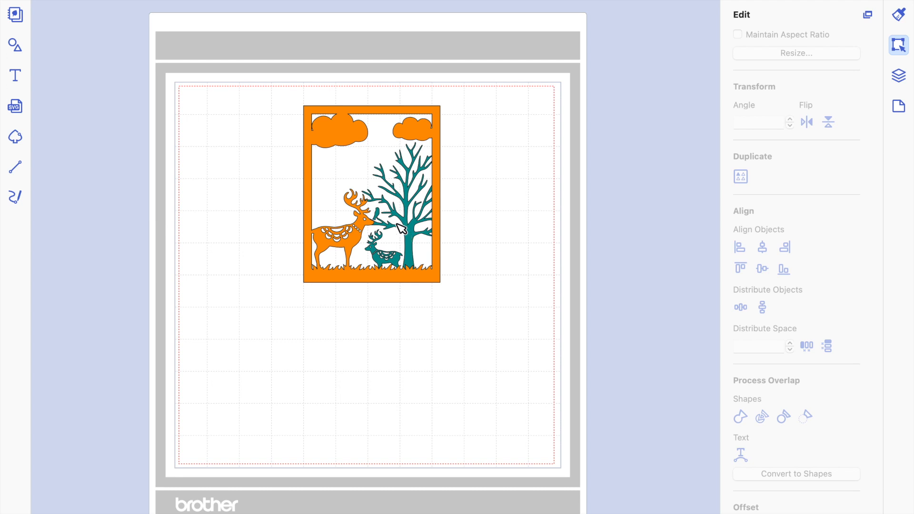
# - Move the orange deer frame partly off the teal frame, and start a new blank project, saving the changes to the current one
pyautogui.moveTo(369, 221); pyautogui.dragTo(251, 214)
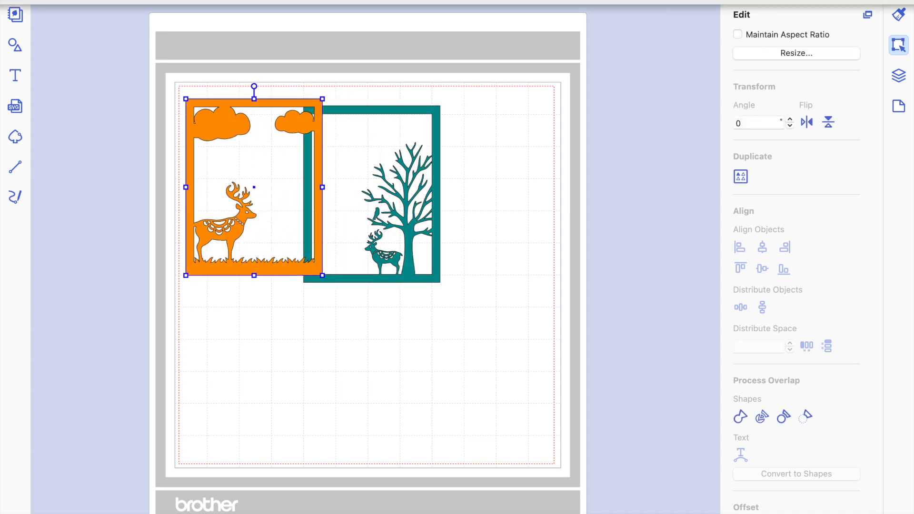
pyautogui.click(168, 2)
pyautogui.click(167, 7)
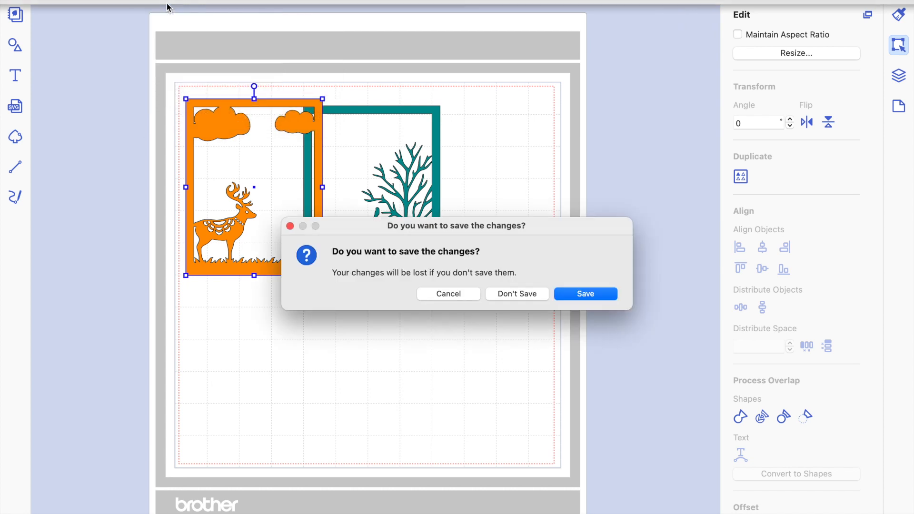
pyautogui.click(573, 294)
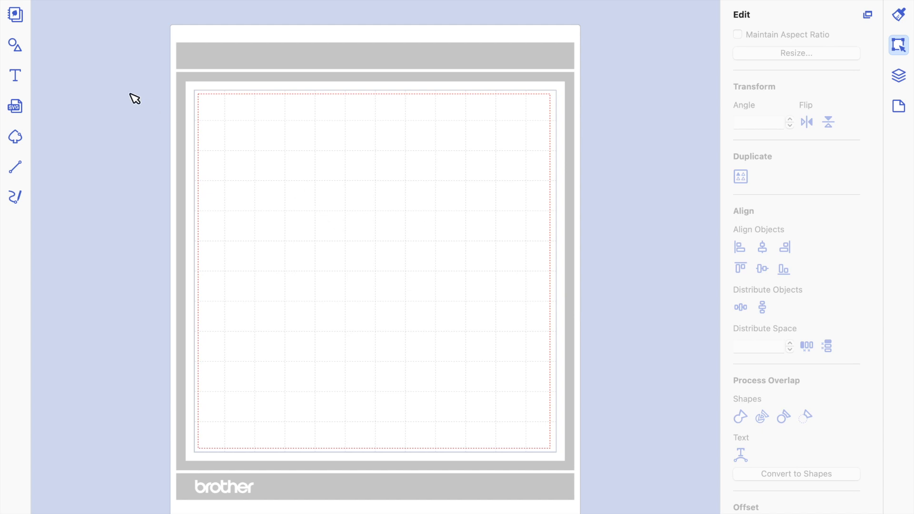
# - Look through the Canvas Project gallery, its search category tags and the Pattern Collection
pyautogui.click(19, 20)
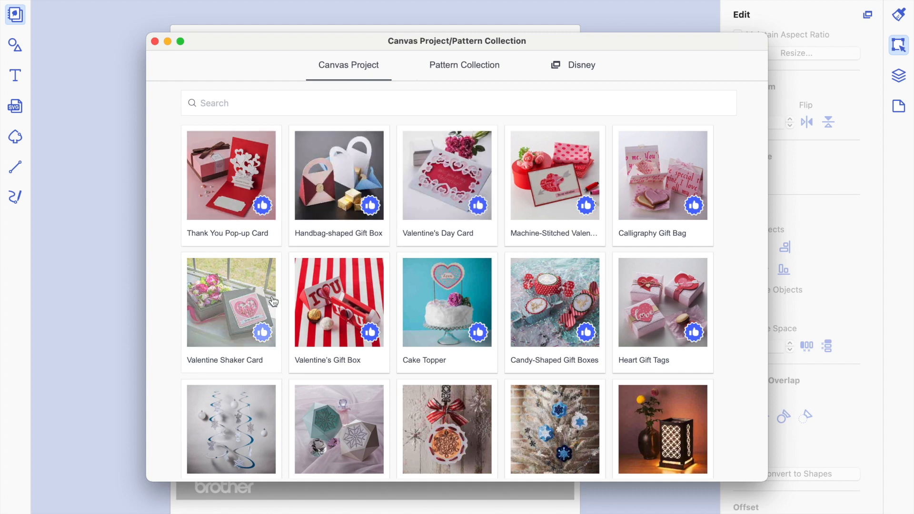
pyautogui.scroll(-5, 419, 287)
pyautogui.scroll(-10, 419, 287)
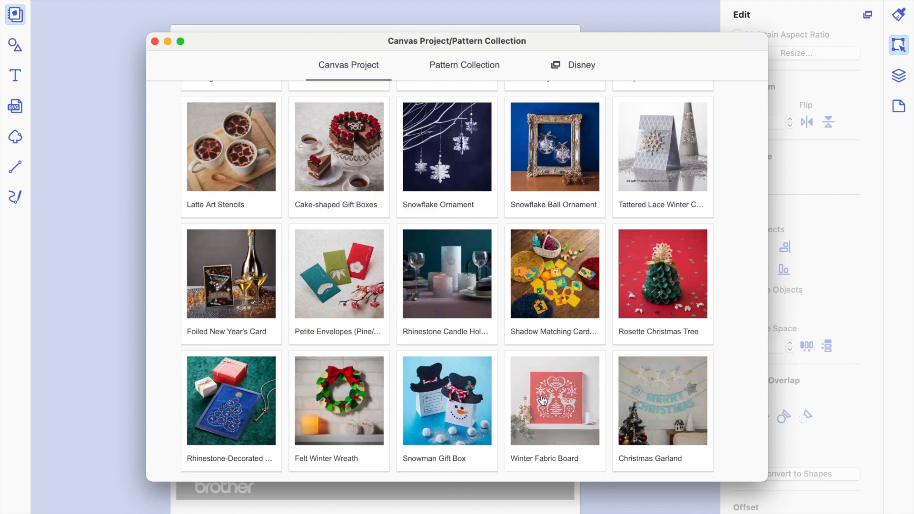
pyautogui.scroll(15, 394, 196)
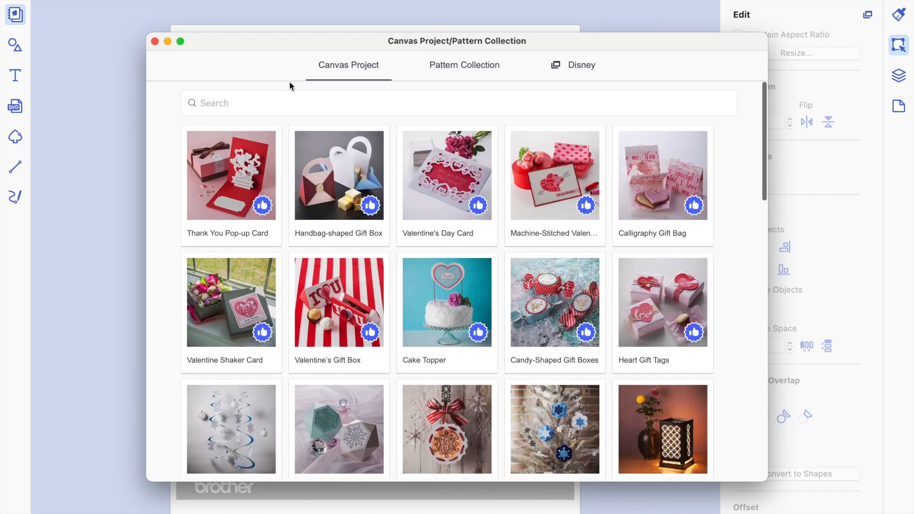
pyautogui.click(287, 102)
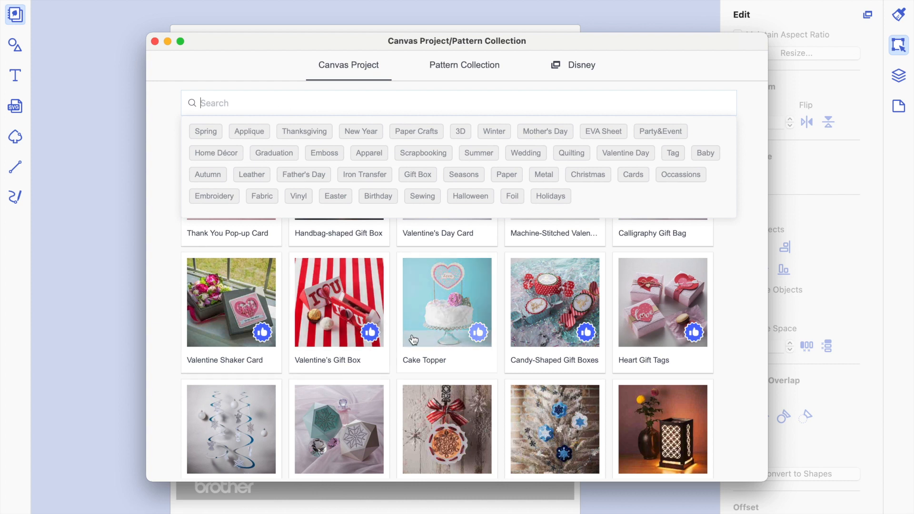
pyautogui.click(473, 67)
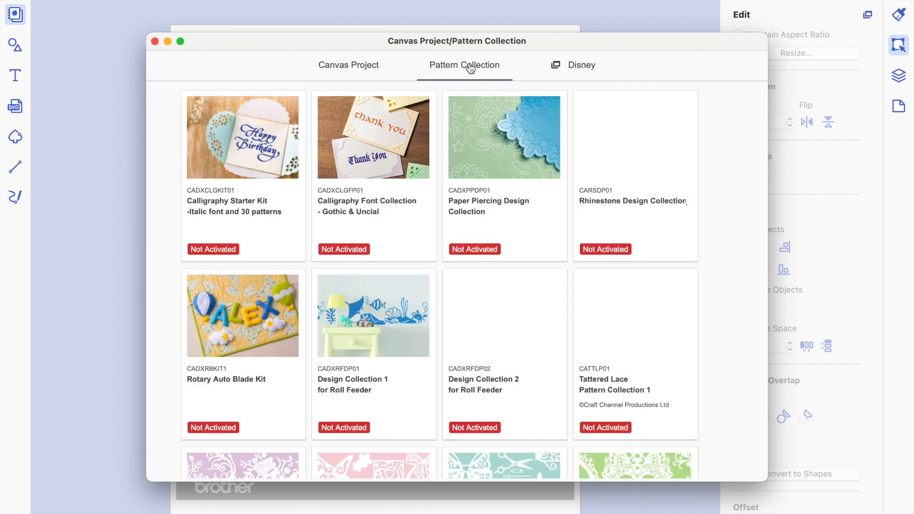
pyautogui.click(380, 66)
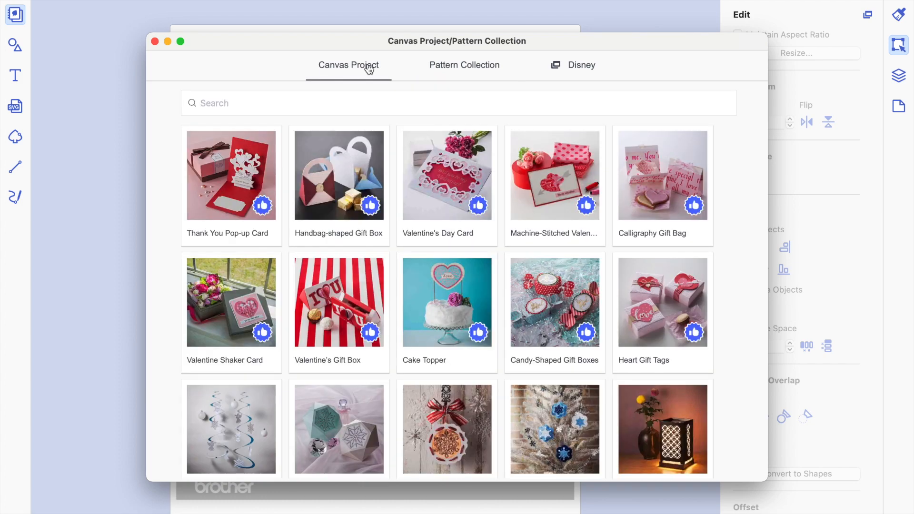
# - Add pattern 000266_A from the Winter Fabric Board canvas project to the mat and close the collection window
pyautogui.scroll(-10, 430, 337)
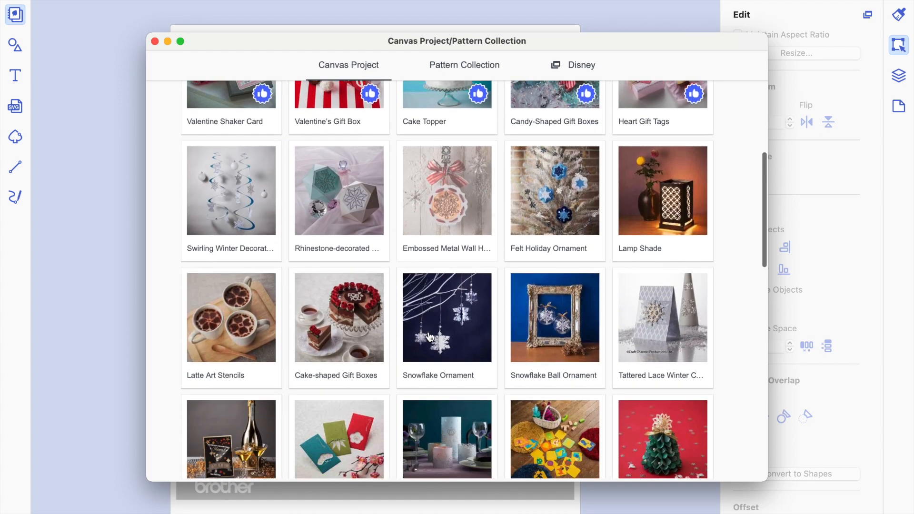
pyautogui.scroll(-5, 430, 337)
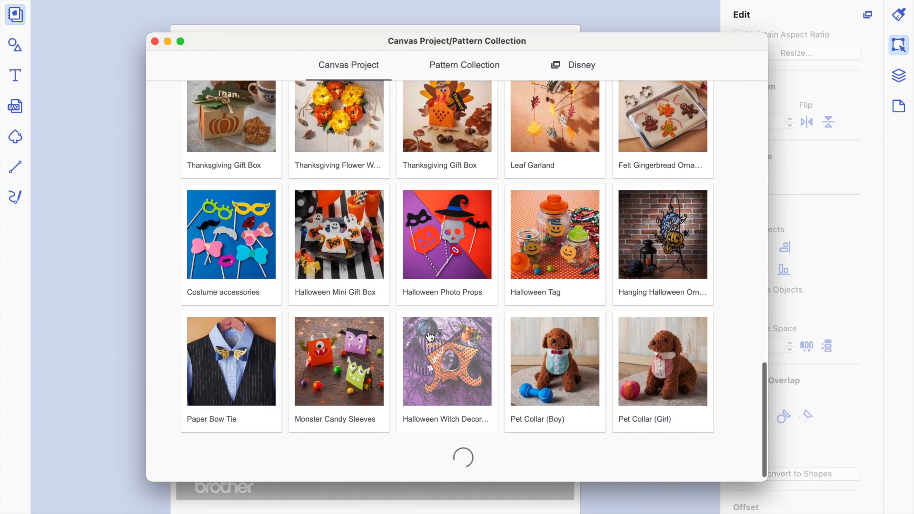
pyautogui.scroll(8, 430, 337)
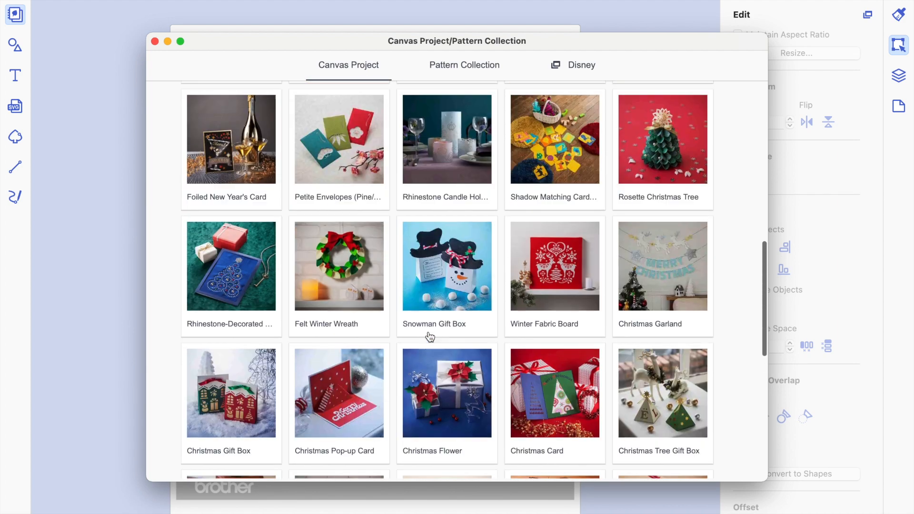
pyautogui.scroll(1, 430, 337)
pyautogui.click(561, 337)
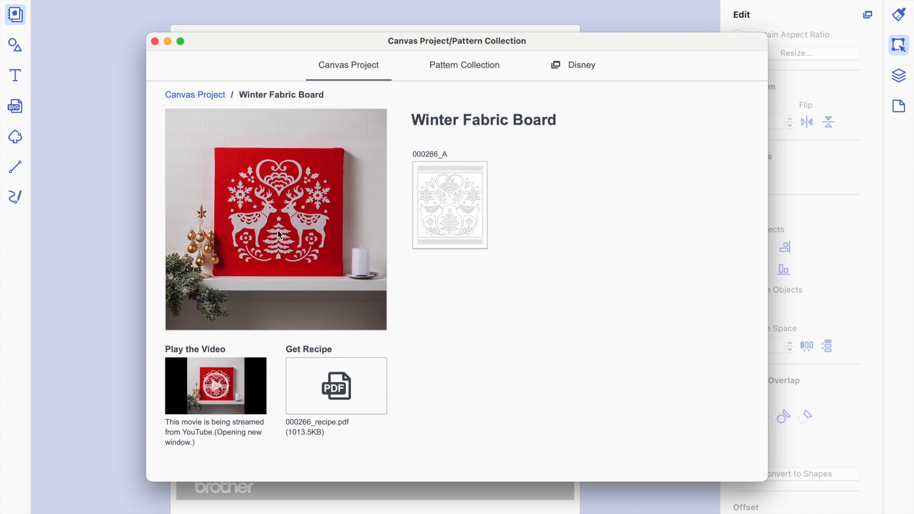
pyautogui.click(449, 207)
pyautogui.click(354, 69)
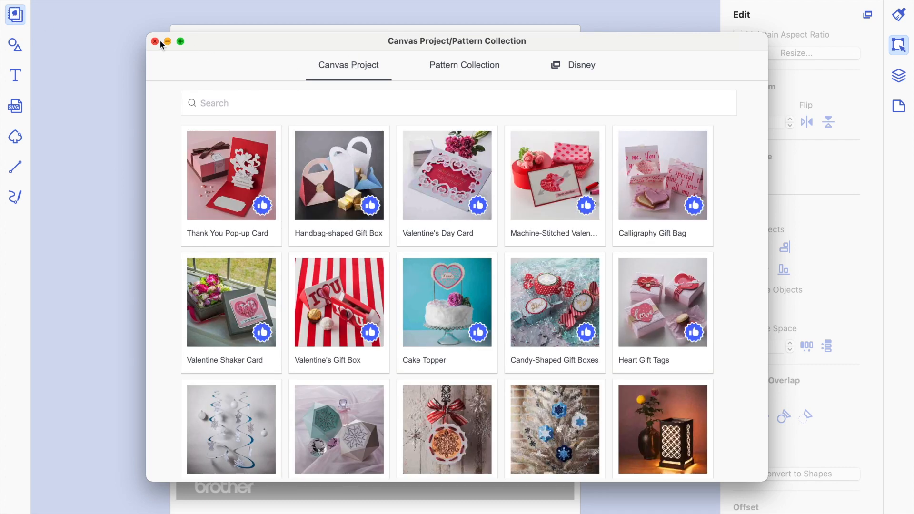
pyautogui.click(155, 41)
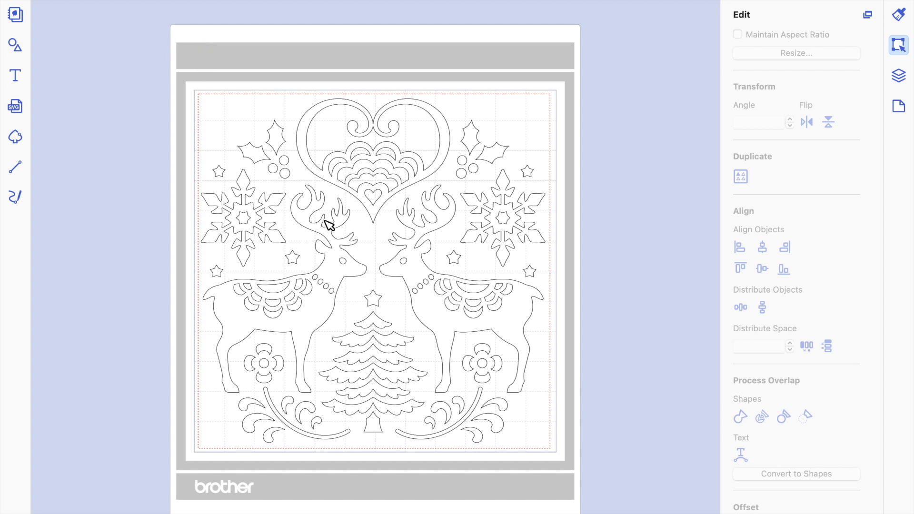
# - Shift the imported winter design slightly up and right on the mat and ungroup it into separate shapes
pyautogui.click(416, 288)
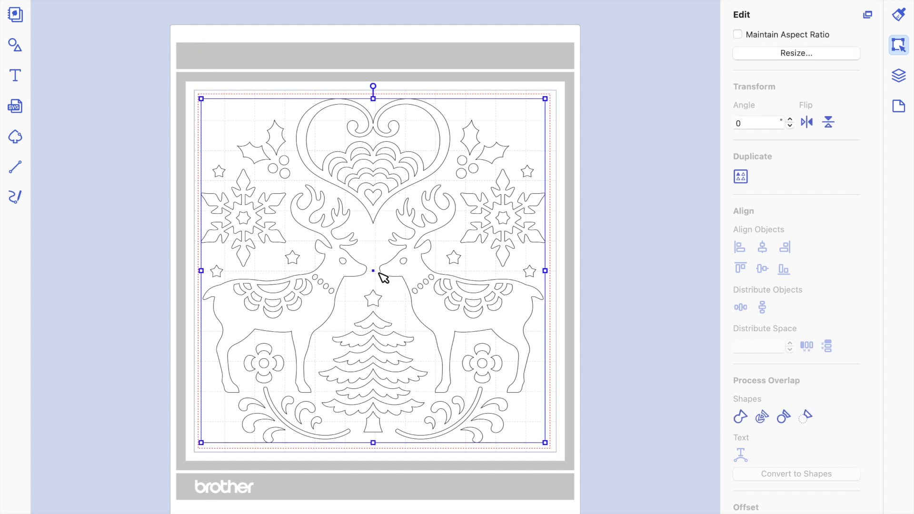
pyautogui.moveTo(380, 272)
pyautogui.mouseDown()
pyautogui.moveTo(462, 228)
pyautogui.moveTo(376, 268)
pyautogui.mouseUp()
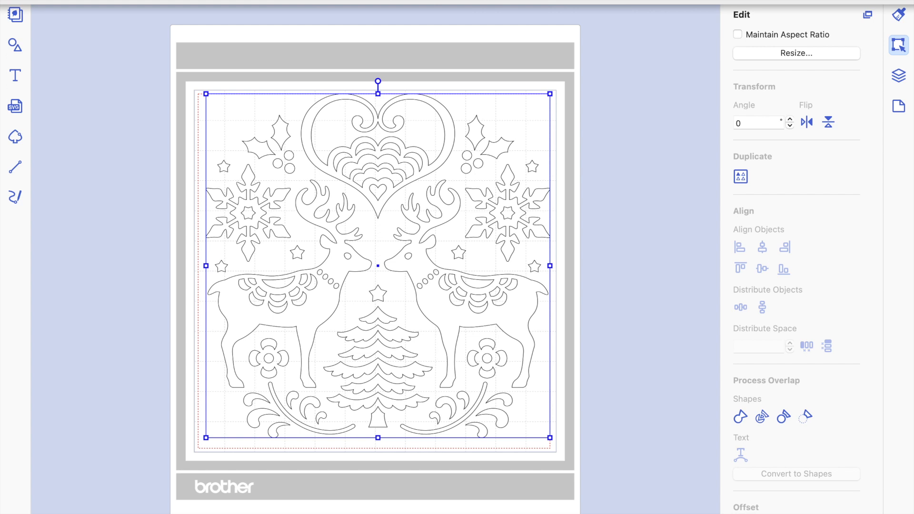
pyautogui.click(190, 1)
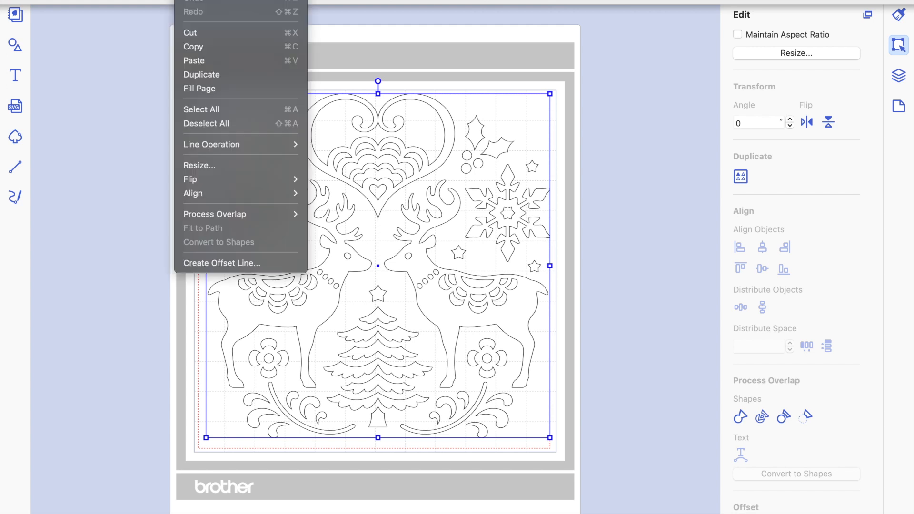
pyautogui.moveTo(220, 1)
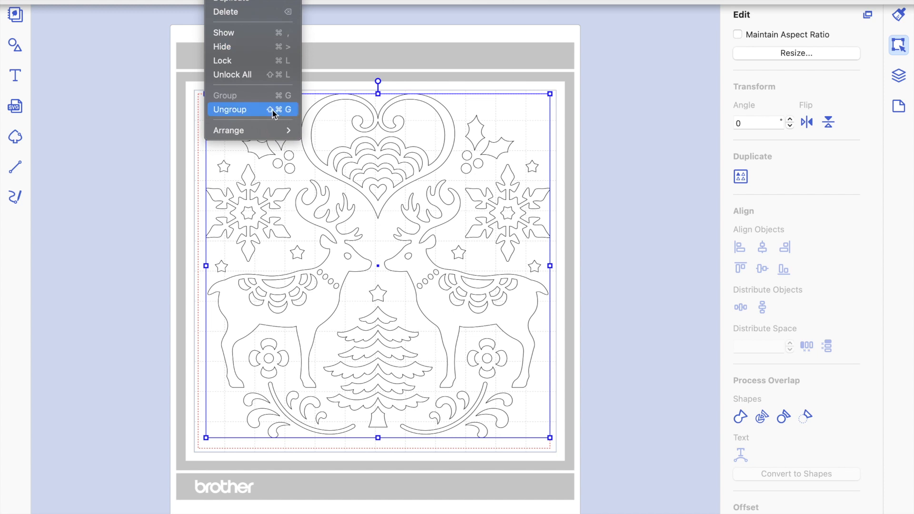
pyautogui.click(231, 110)
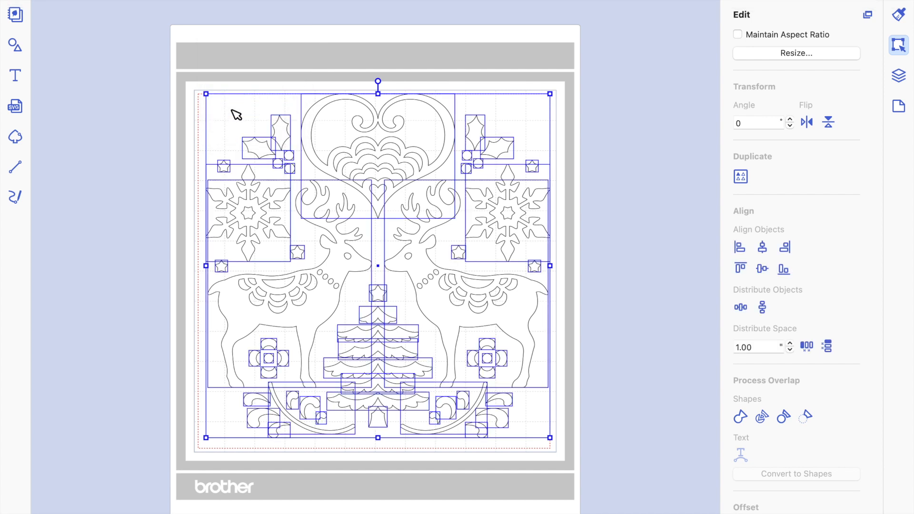
# - Move the two deer off the mat, placing one on each side of it
pyautogui.click(151, 154)
pyautogui.click(296, 304)
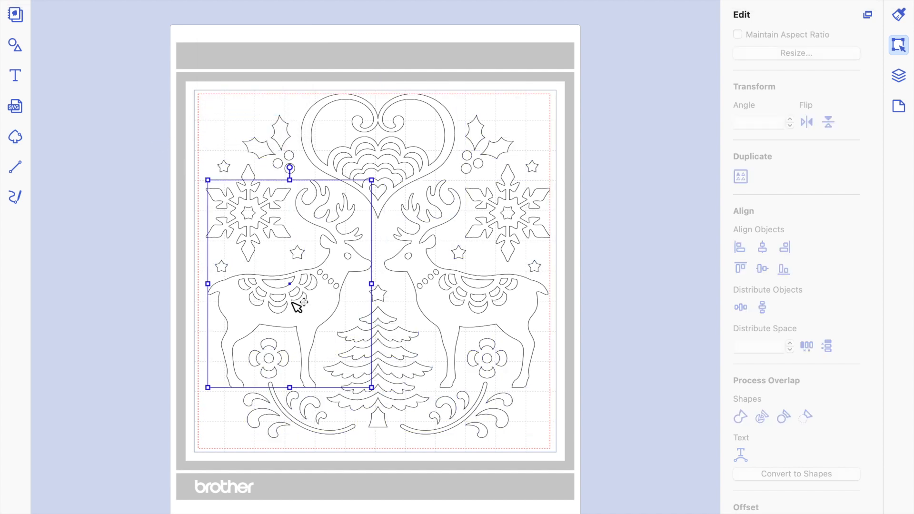
pyautogui.moveTo(291, 285); pyautogui.dragTo(126, 311)
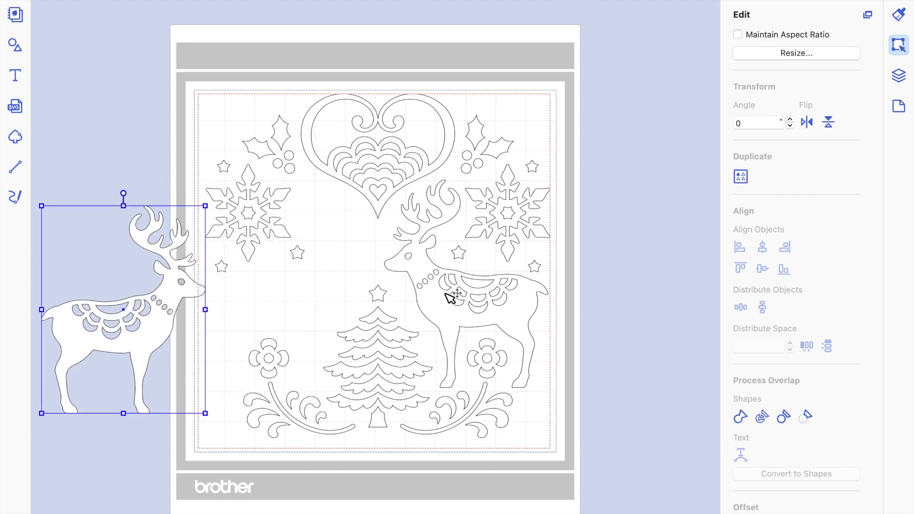
pyautogui.click(467, 300)
pyautogui.click(501, 282)
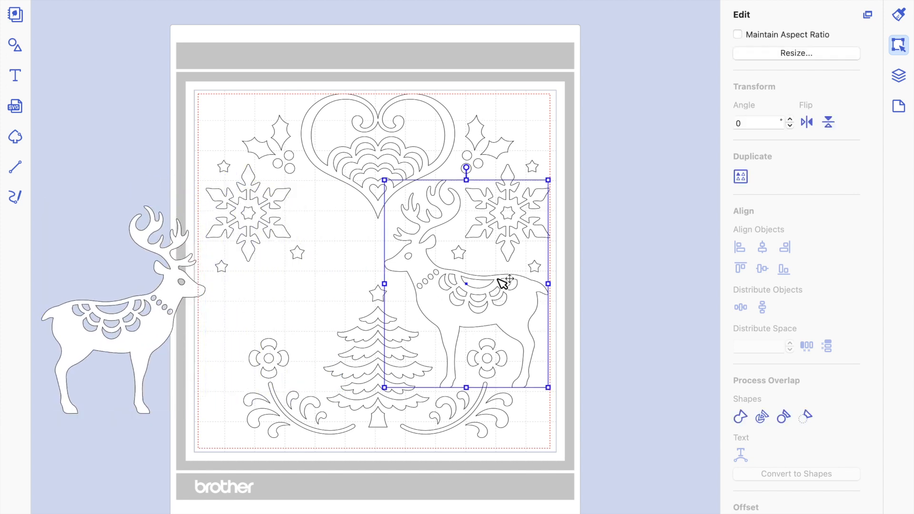
pyautogui.moveTo(472, 288); pyautogui.dragTo(604, 354)
# - Delete the heart, tree, both snowflakes, the left holly sprig, and the right-hand flower and leafy branch from the mat
pyautogui.moveTo(200, 89); pyautogui.dragTo(444, 305)
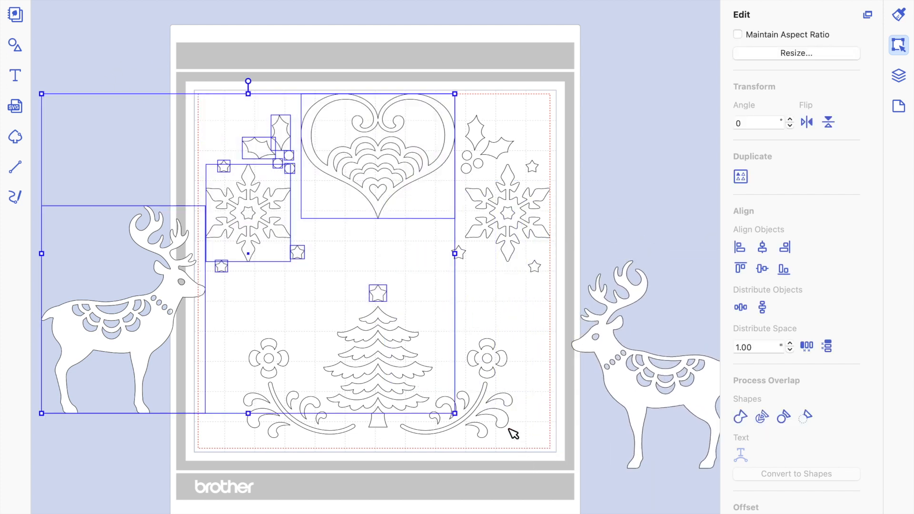
pyautogui.click(506, 421)
pyautogui.moveTo(522, 436); pyautogui.dragTo(379, 184)
pyautogui.press('Delete')
pyautogui.moveTo(245, 117); pyautogui.dragTo(347, 206)
pyautogui.press('Delete')
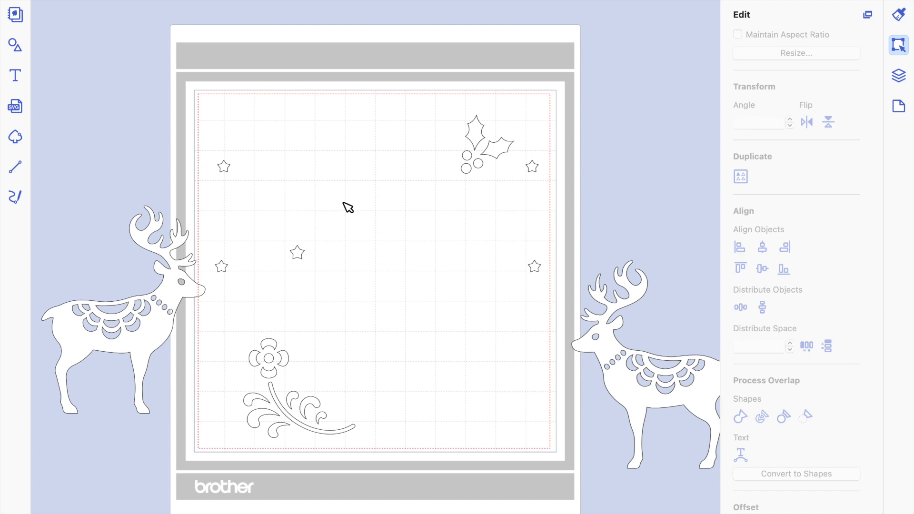
# - Delete the remaining right holly sprig and all the leftover stars from the mat
pyautogui.moveTo(450, 106); pyautogui.dragTo(545, 294)
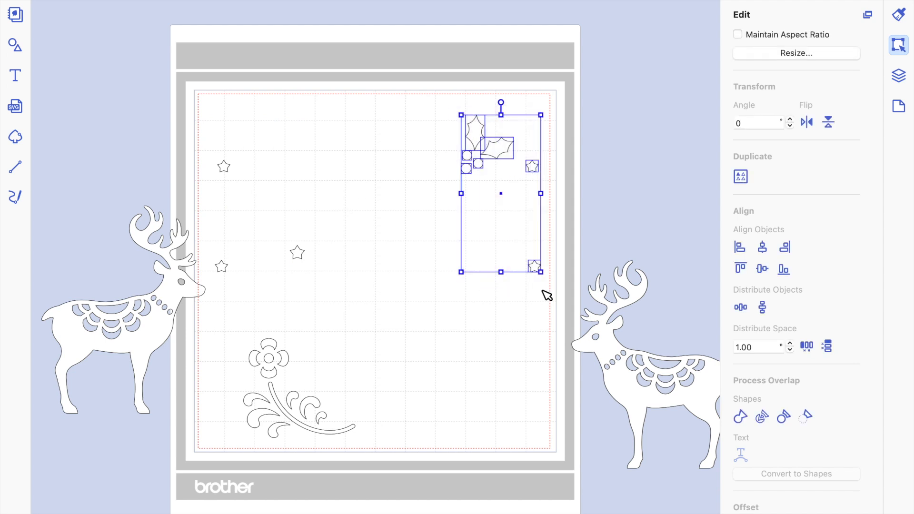
pyautogui.press('Delete')
pyautogui.moveTo(215, 157); pyautogui.dragTo(341, 276)
pyautogui.press('Delete')
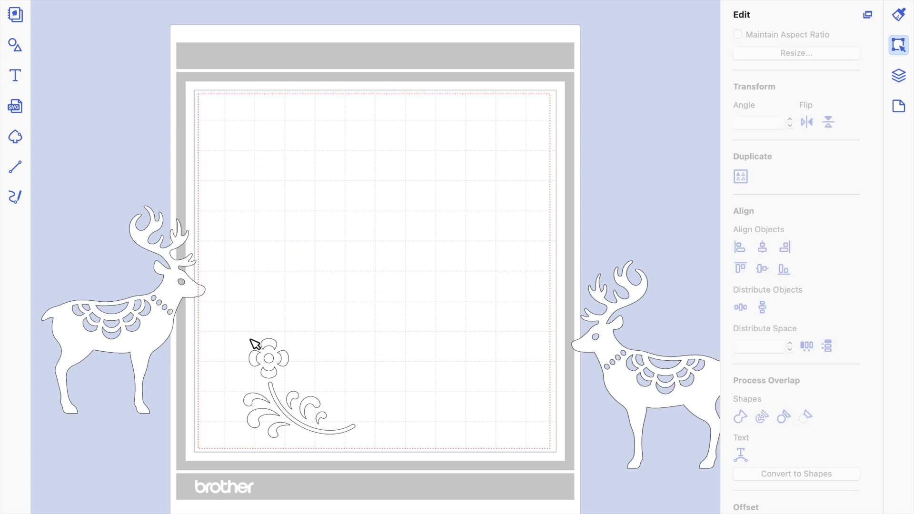
# - Delete the remaining flower and curved leafy branch from the lower part of the mat
pyautogui.moveTo(244, 343); pyautogui.dragTo(400, 461)
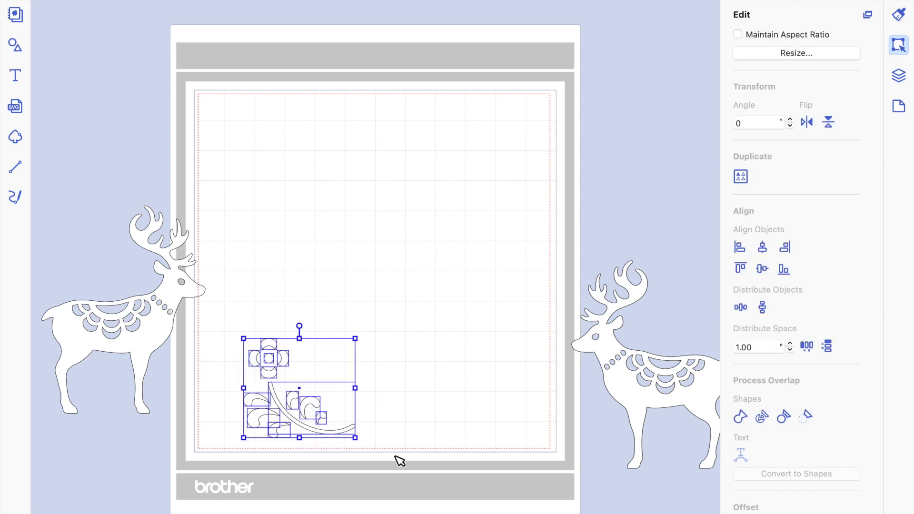
pyautogui.press('Delete')
# - Move both deer back onto the lower part of the mat and shrink each one
pyautogui.moveTo(135, 333); pyautogui.dragTo(302, 337)
pyautogui.moveTo(212, 216); pyautogui.dragTo(286, 310)
pyautogui.moveTo(665, 399); pyautogui.dragTo(494, 388)
pyautogui.moveTo(401, 248); pyautogui.dragTo(503, 391)
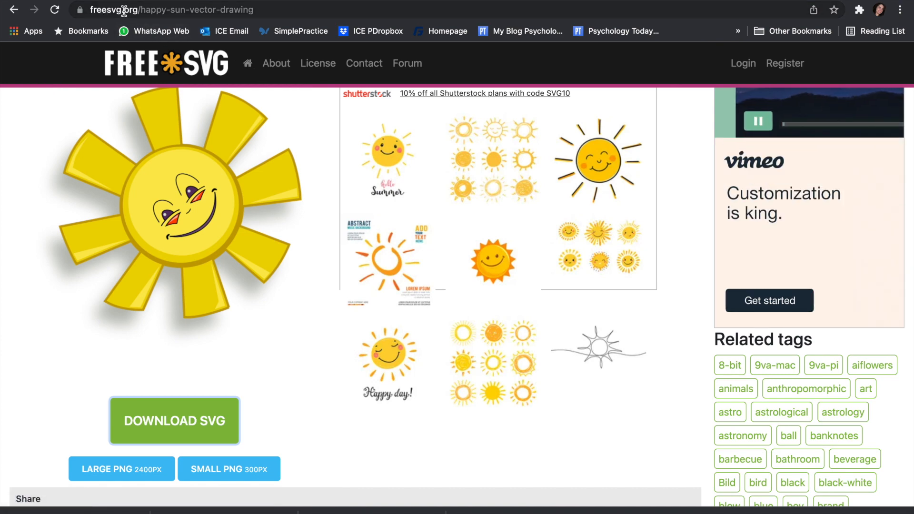
# - Switch to the FreeSVG website in the browser and search for tree
pyautogui.scroll(6, 170, 136)
pyautogui.click(295, 166)
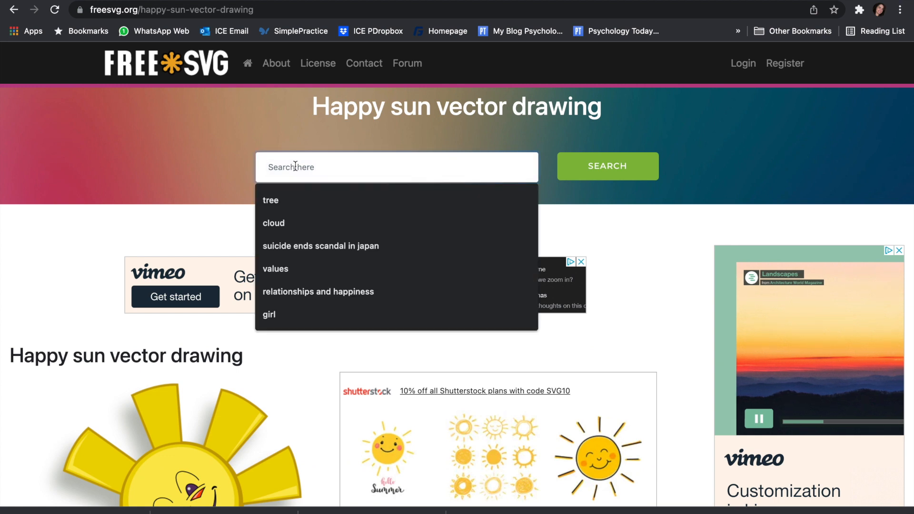
pyautogui.click(276, 201)
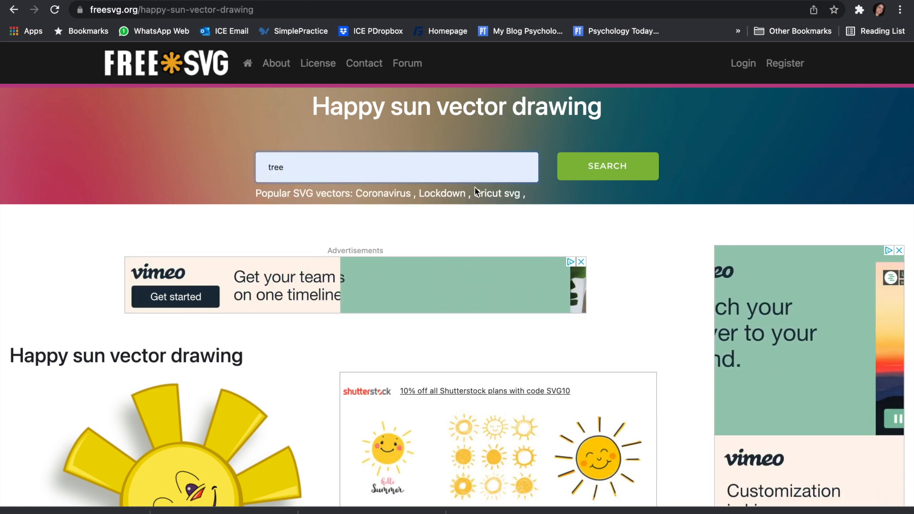
pyautogui.click(589, 168)
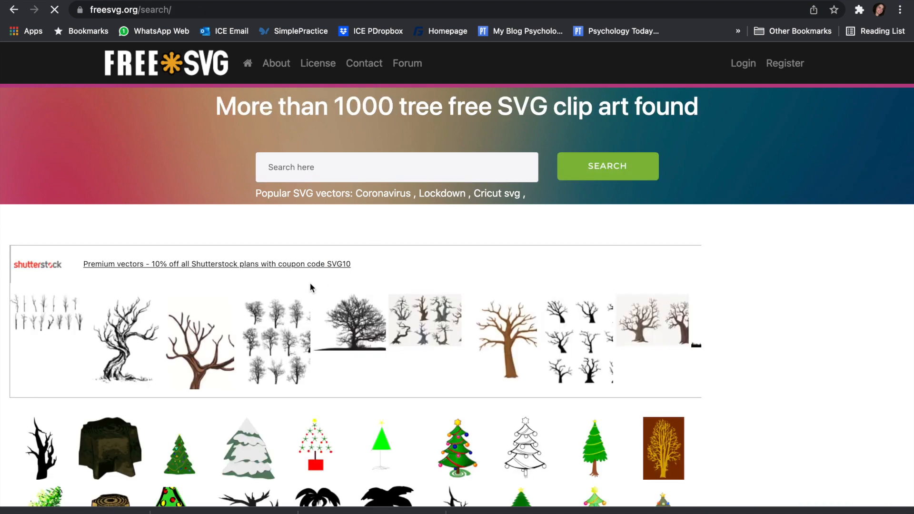
# - Look through the tree designs on results pages 1 and 19 for a suitable shape
pyautogui.scroll(-10, 310, 283)
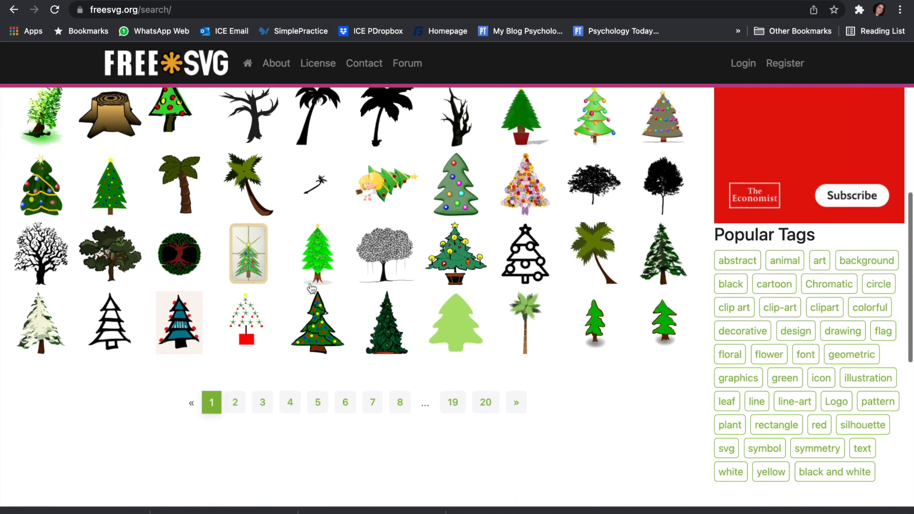
pyautogui.scroll(1, 311, 288)
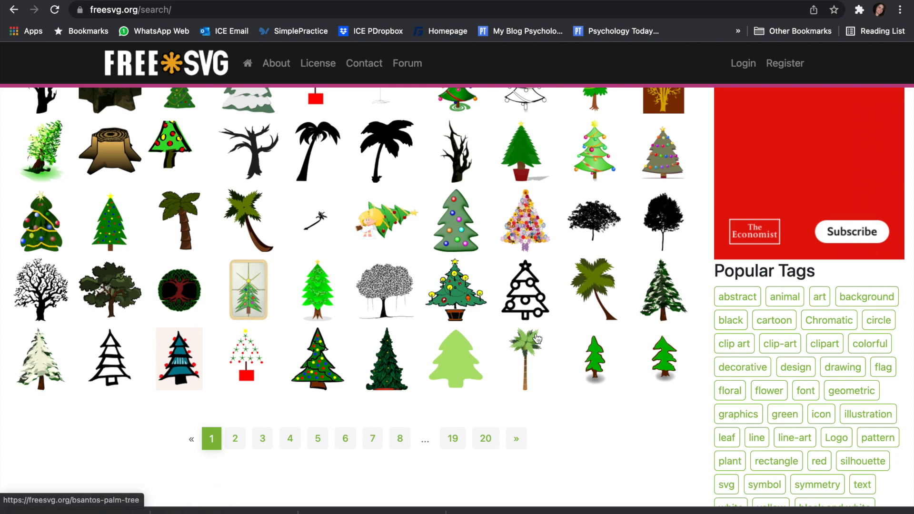
pyautogui.scroll(2, 507, 272)
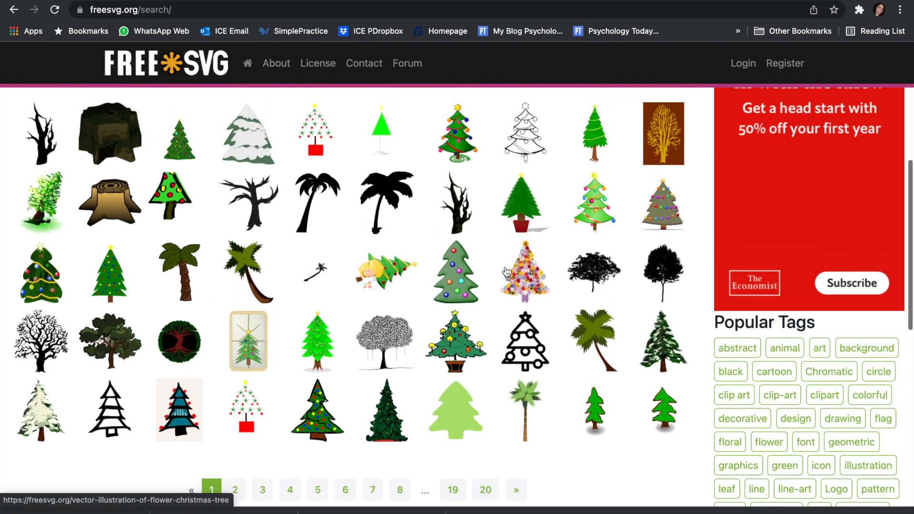
pyautogui.scroll(-2, 504, 272)
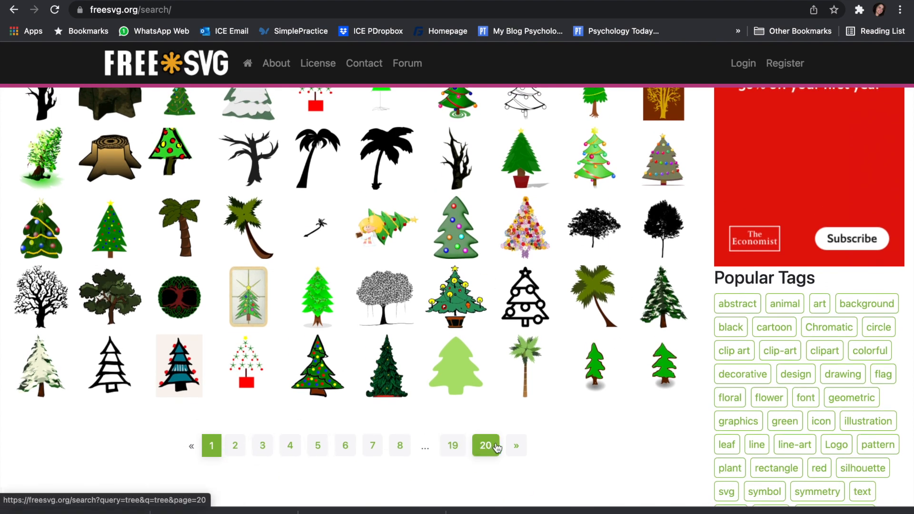
pyautogui.click(453, 445)
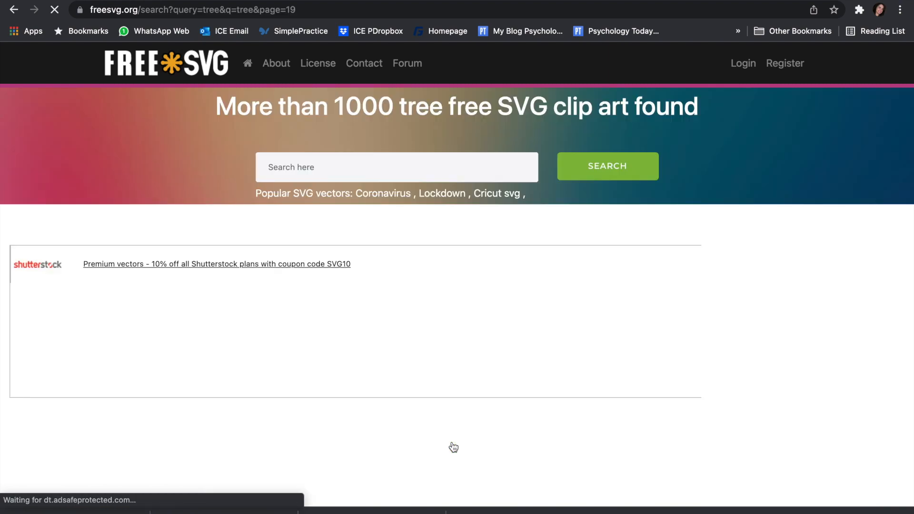
pyautogui.scroll(-15, 415, 435)
pyautogui.scroll(-2, 414, 436)
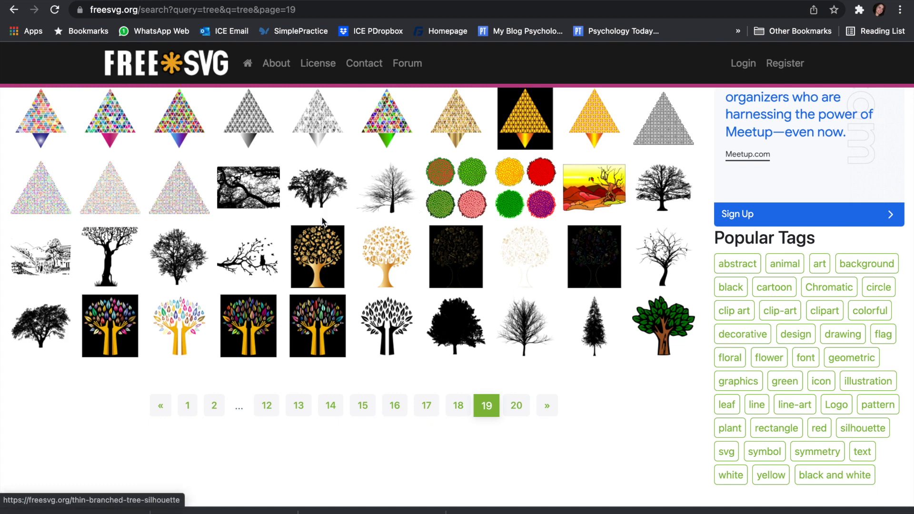
# - Look through the tree designs on results pages 15 and 13
pyautogui.click(364, 407)
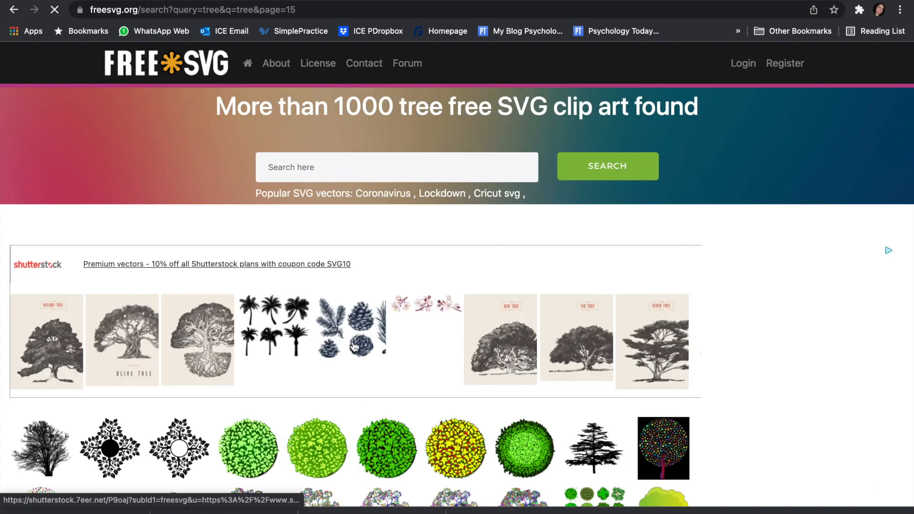
pyautogui.scroll(-7, 362, 396)
pyautogui.scroll(-1, 353, 346)
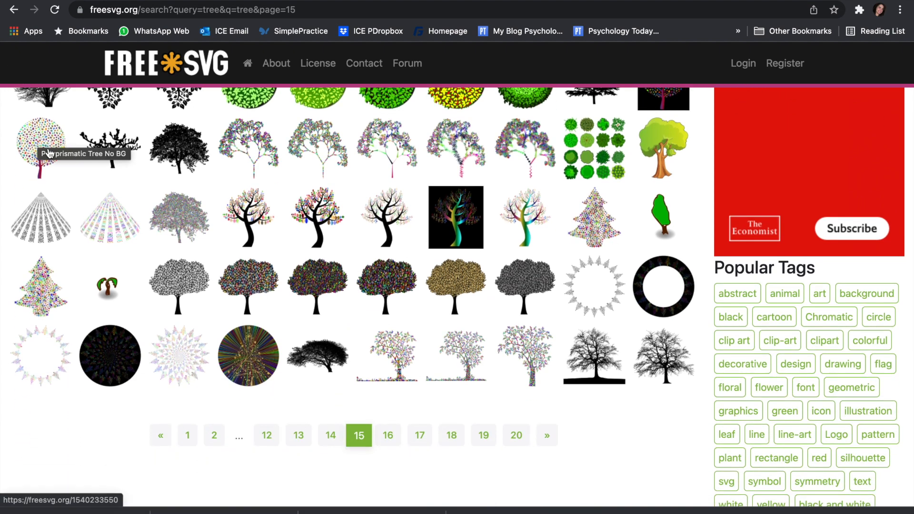
pyautogui.click(295, 438)
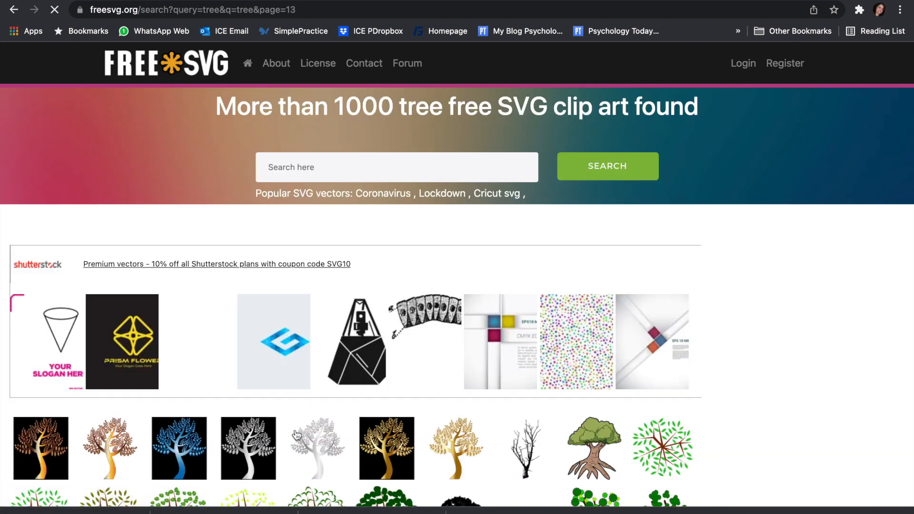
pyautogui.scroll(-4, 313, 410)
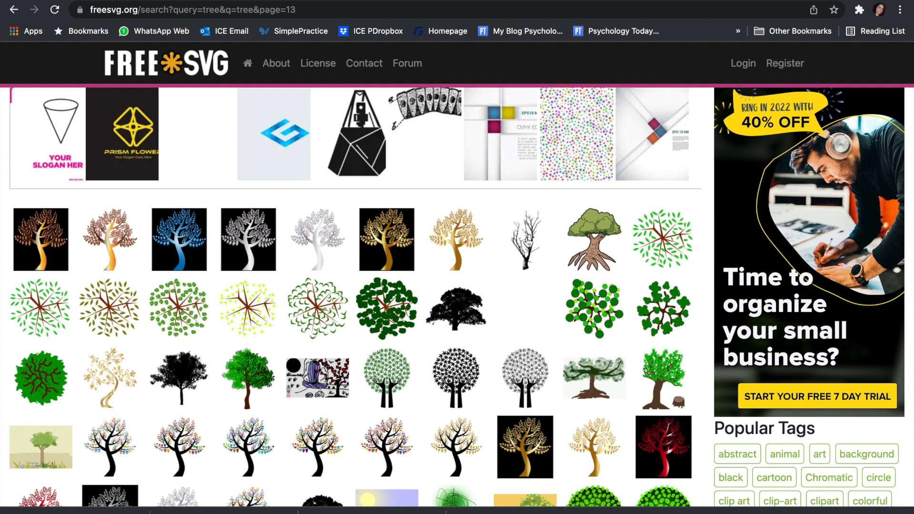
pyautogui.scroll(-4, 333, 407)
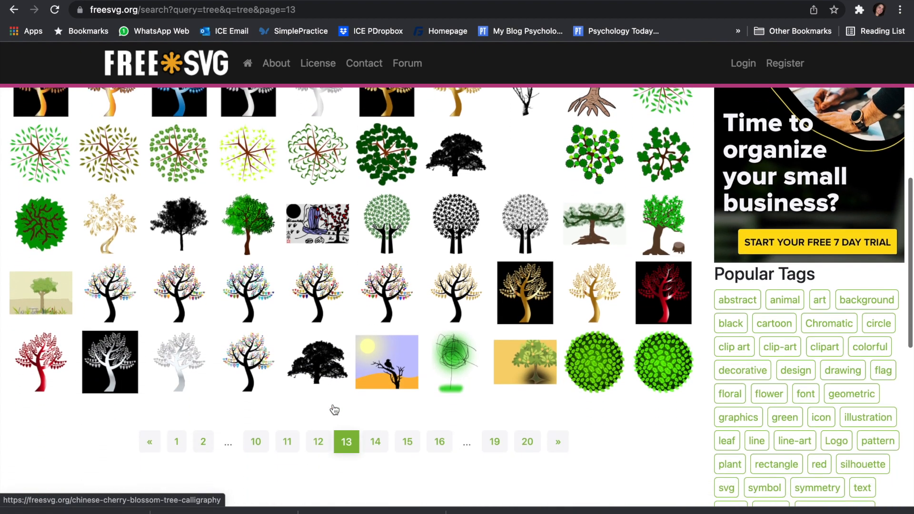
pyautogui.scroll(1, 333, 407)
pyautogui.scroll(-2, 333, 408)
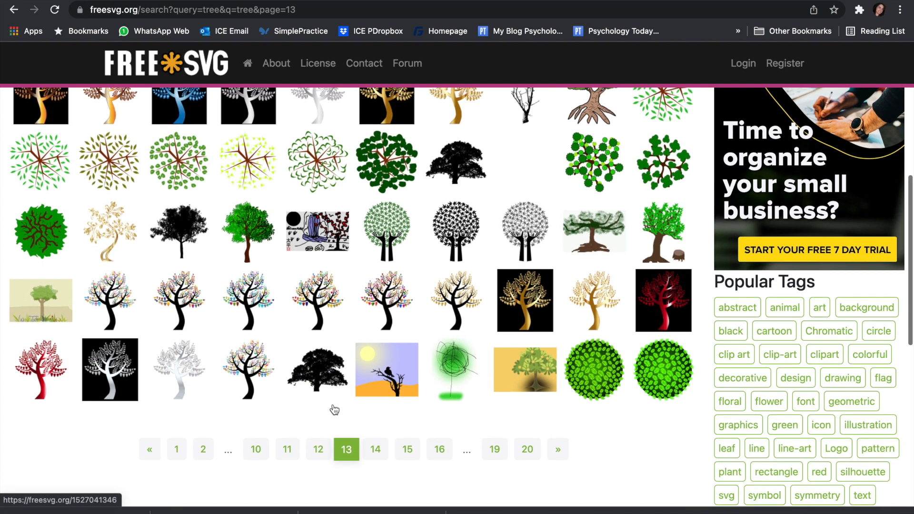
# - Go to results page 2 and open the design Christmas tree in pot vector image
pyautogui.click(199, 428)
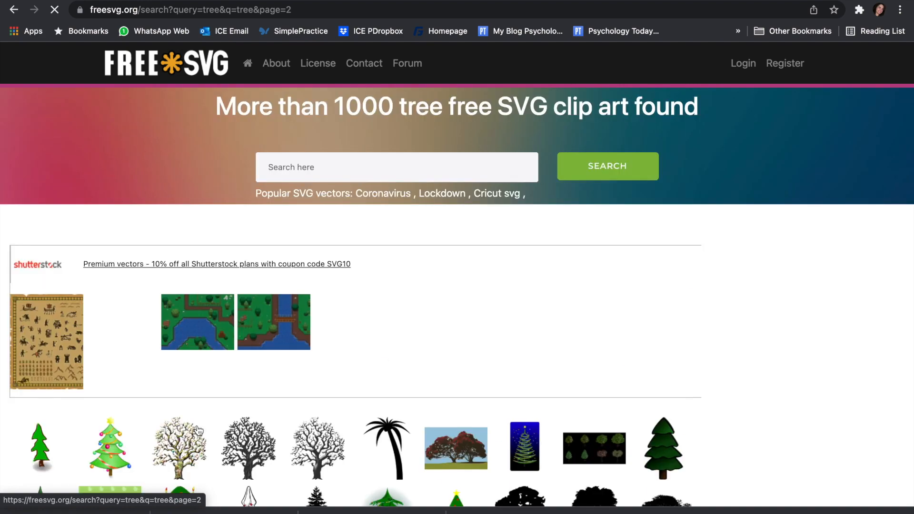
pyautogui.scroll(-6, 289, 407)
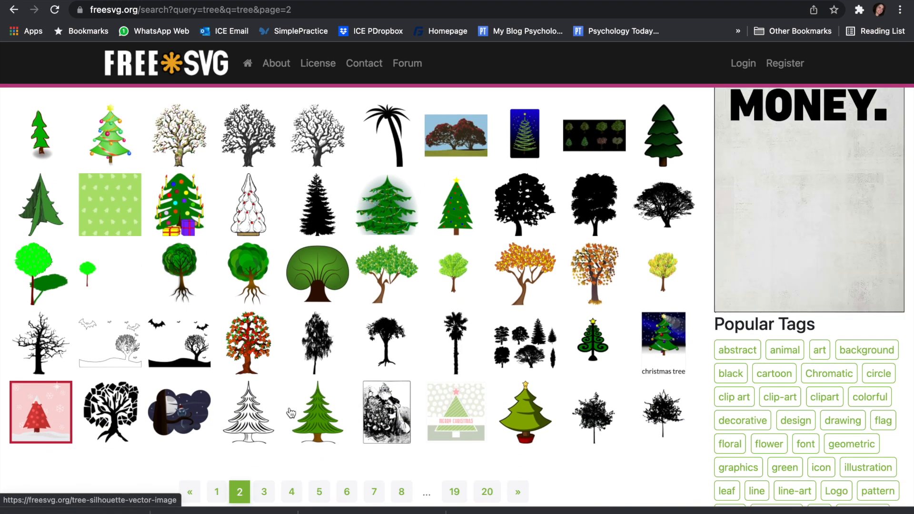
pyautogui.scroll(-2, 291, 413)
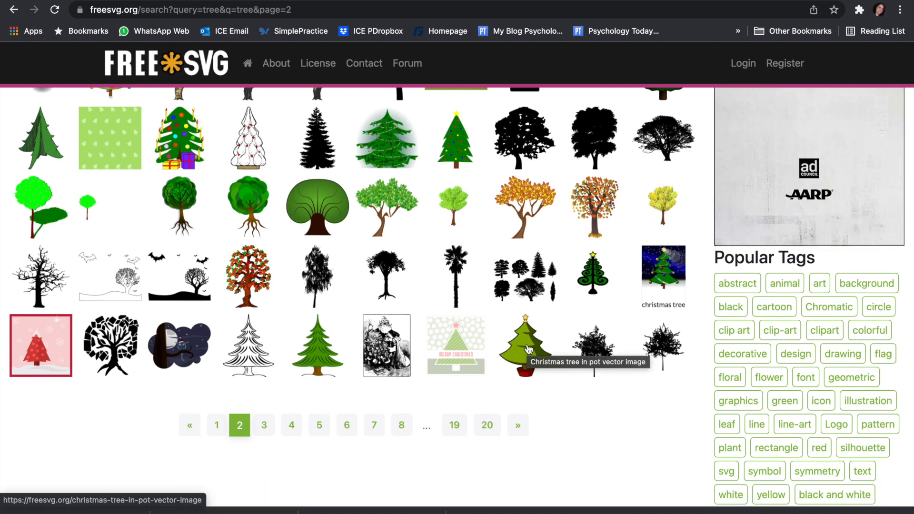
pyautogui.click(529, 350)
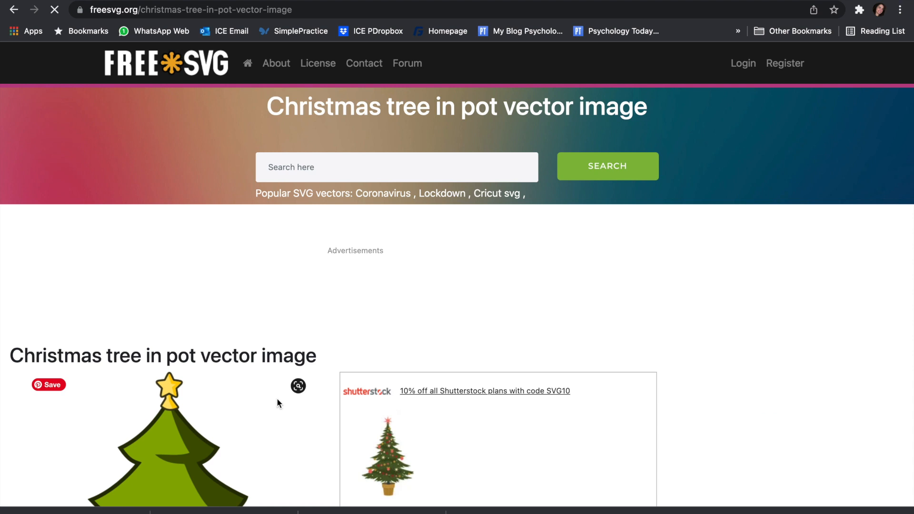
# - Download the potted Christmas tree as an SVG and show the downloaded file in Finder
pyautogui.scroll(-4, 277, 402)
pyautogui.scroll(-1, 277, 402)
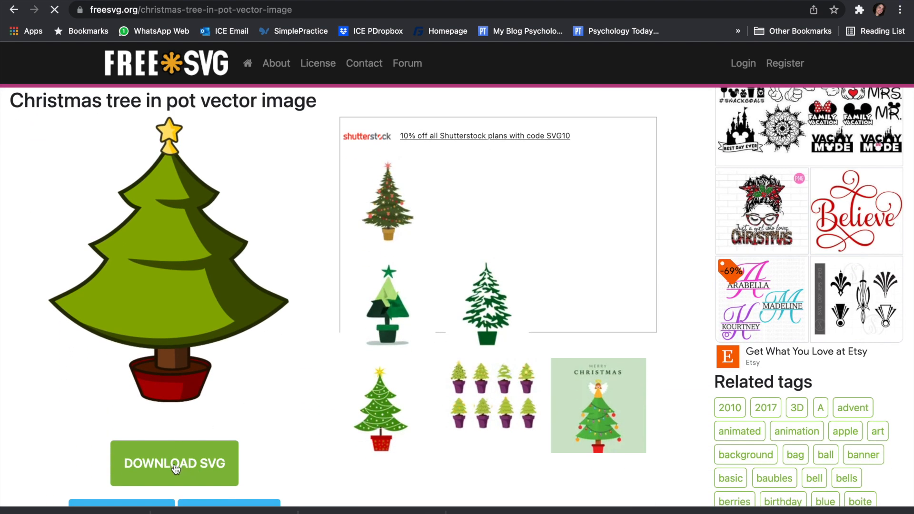
pyautogui.scroll(-1, 182, 464)
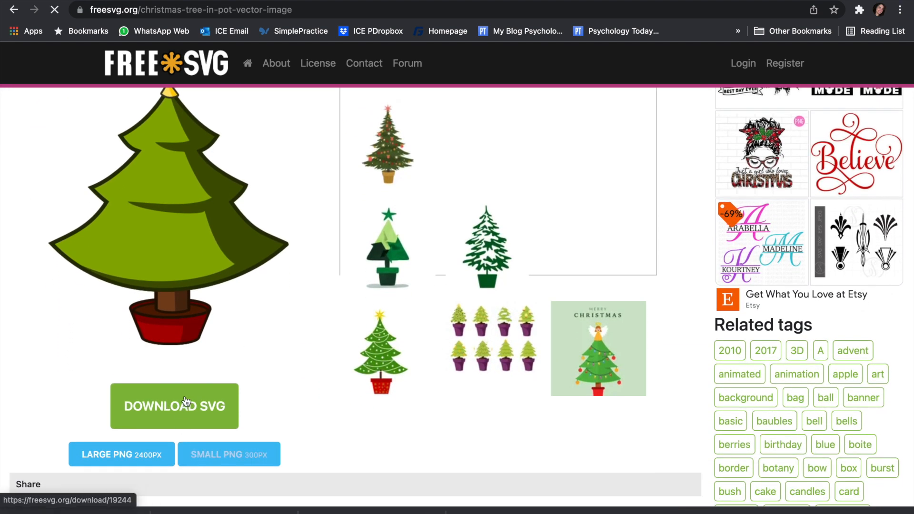
pyautogui.click(185, 406)
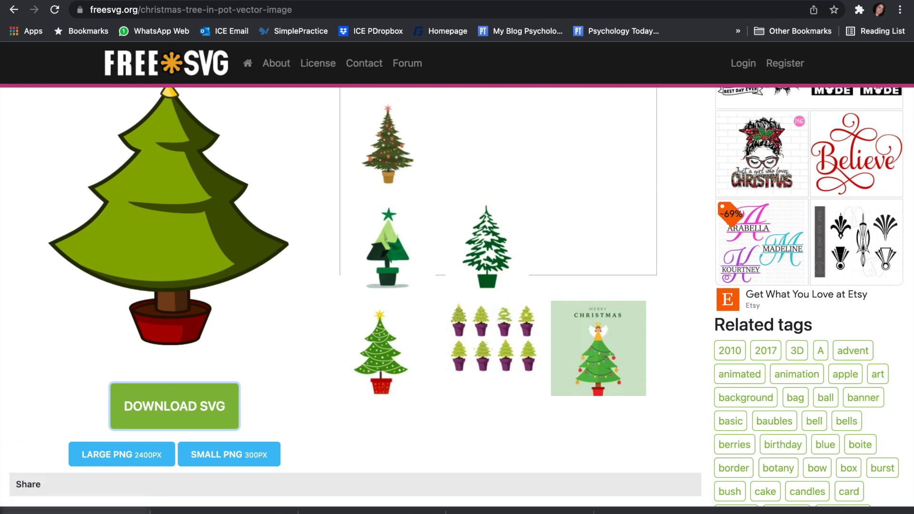
pyautogui.click(139, 513)
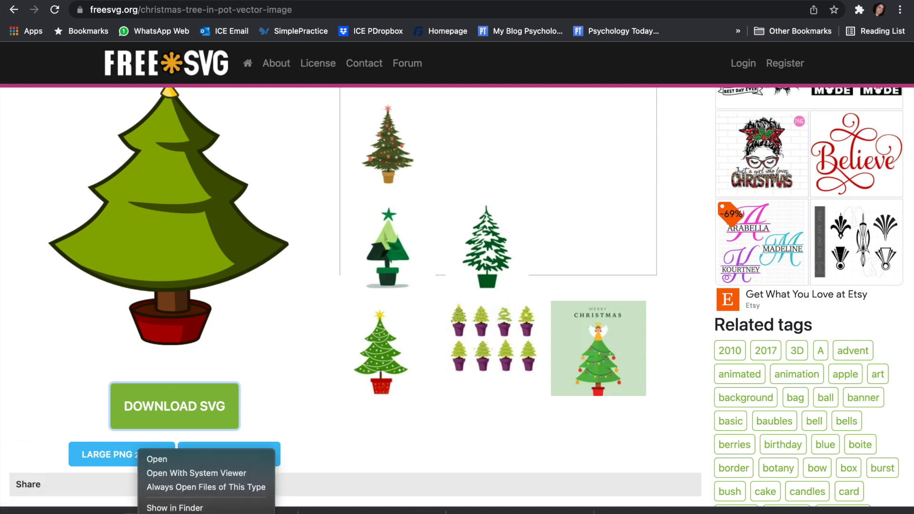
pyautogui.click(185, 508)
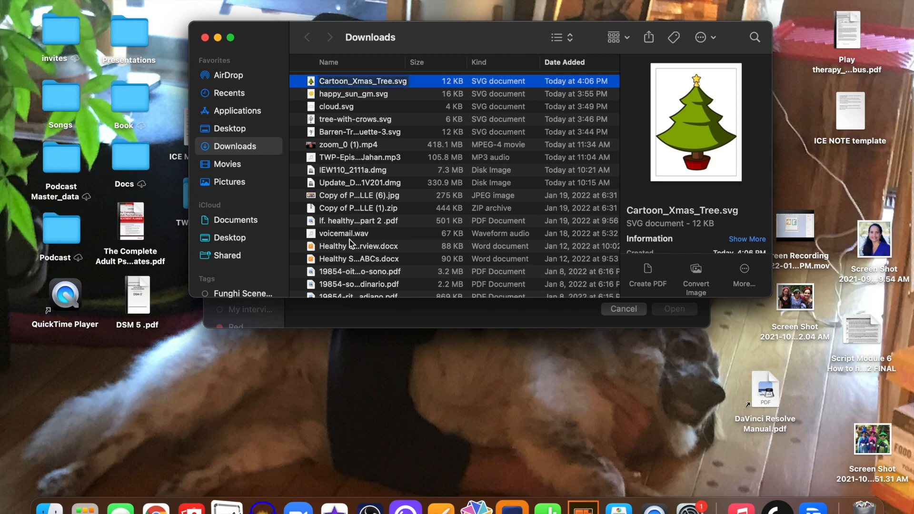
# - Switch back to CanvasWorkspace and import Cartoon_Xmas_Tree.svg from the Downloads folder onto the mat
pyautogui.click(476, 508)
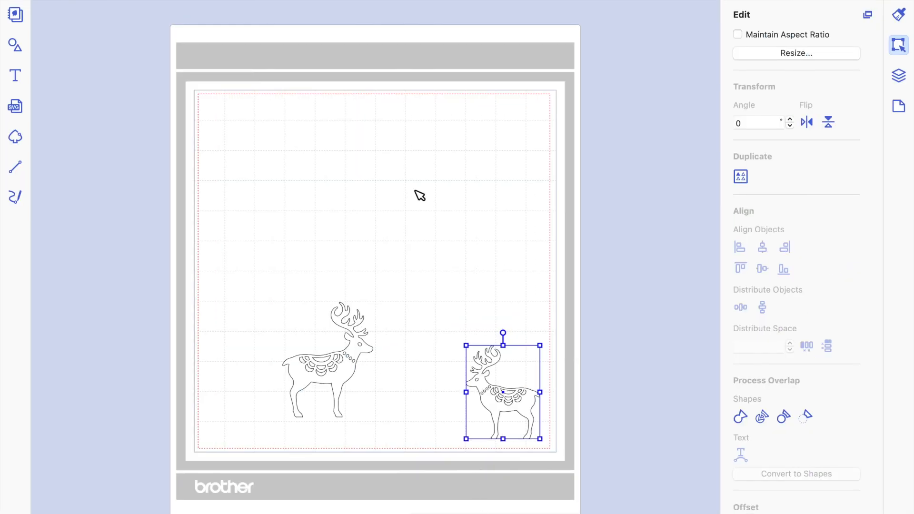
pyautogui.click(310, 186)
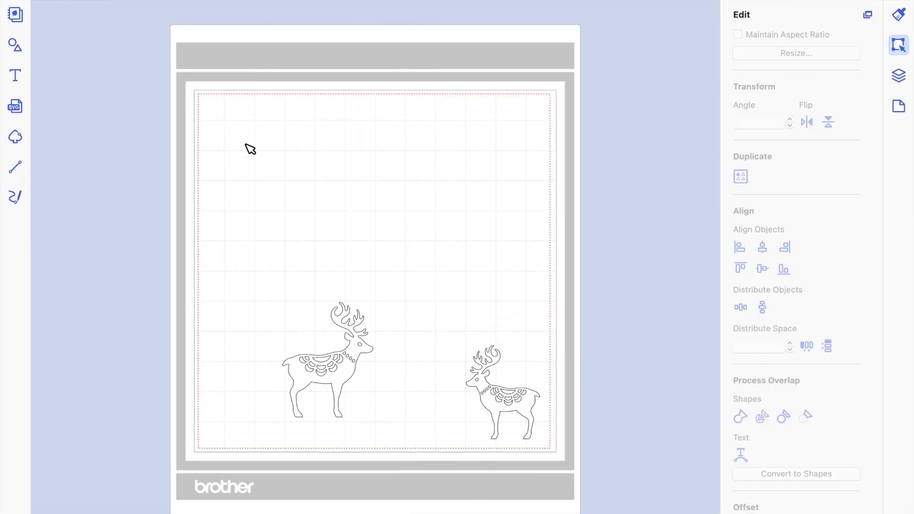
pyautogui.click(15, 109)
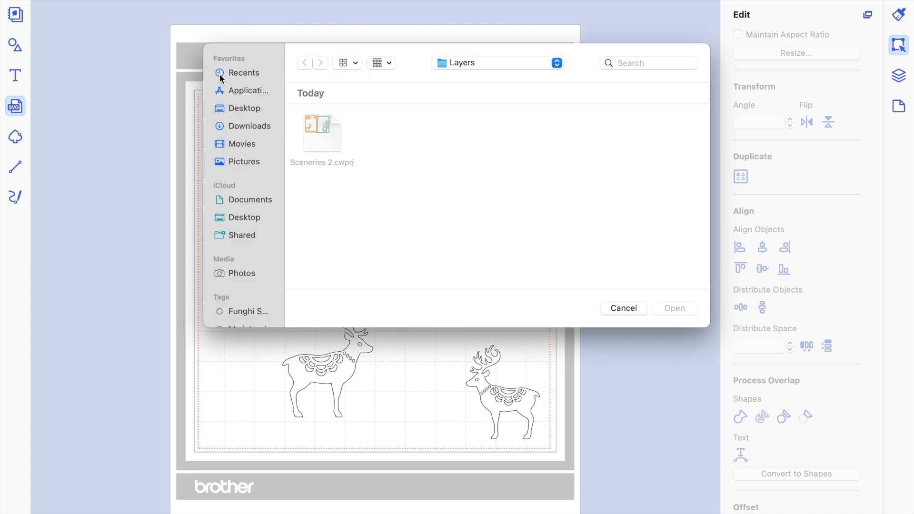
pyautogui.click(246, 127)
pyautogui.click(397, 139)
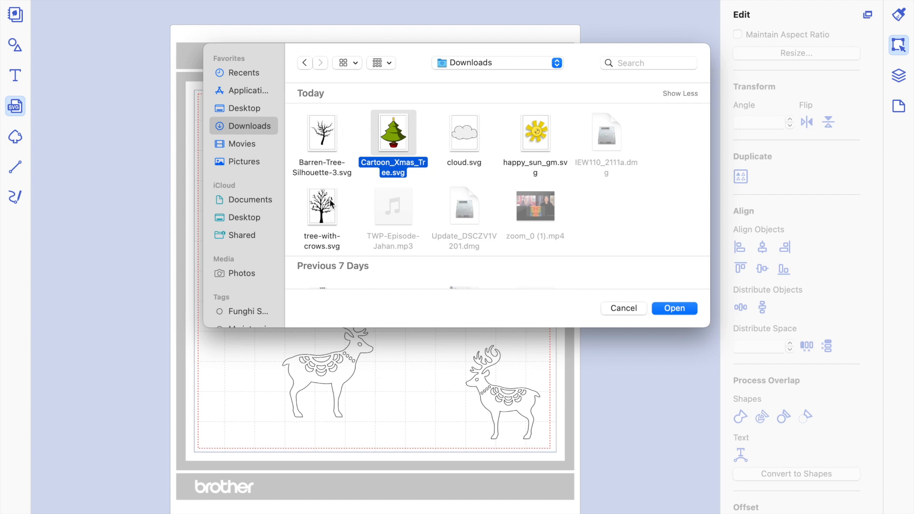
pyautogui.click(681, 309)
# - Delete the dark green shading and all pieces of the yellow star from the Christmas tree
pyautogui.moveTo(323, 241); pyautogui.dragTo(149, 209)
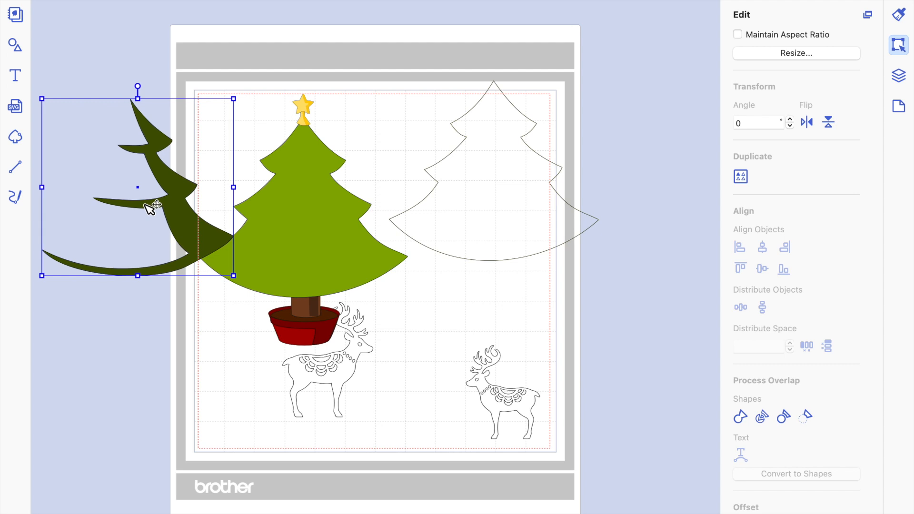
pyautogui.press('Delete')
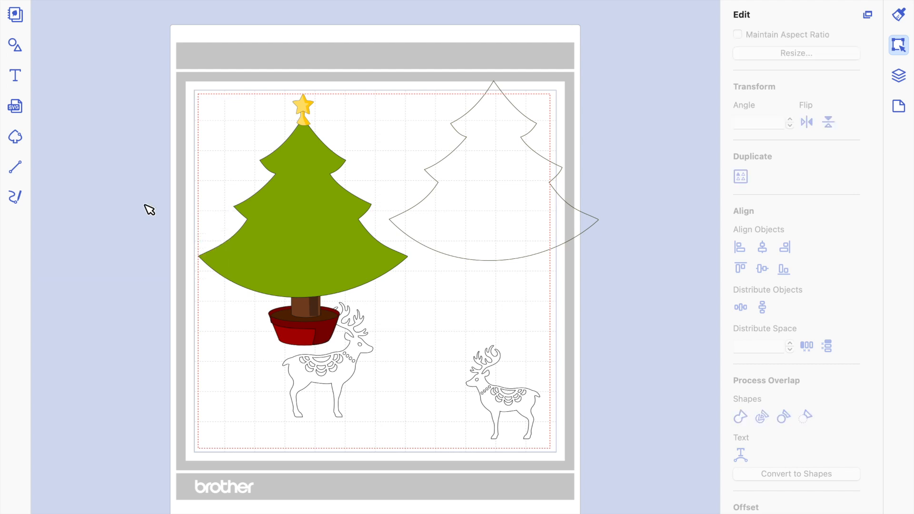
pyautogui.click(307, 111)
pyautogui.click(309, 123)
pyautogui.click(307, 121)
pyautogui.click(306, 124)
pyautogui.click(296, 106)
pyautogui.press('Delete')
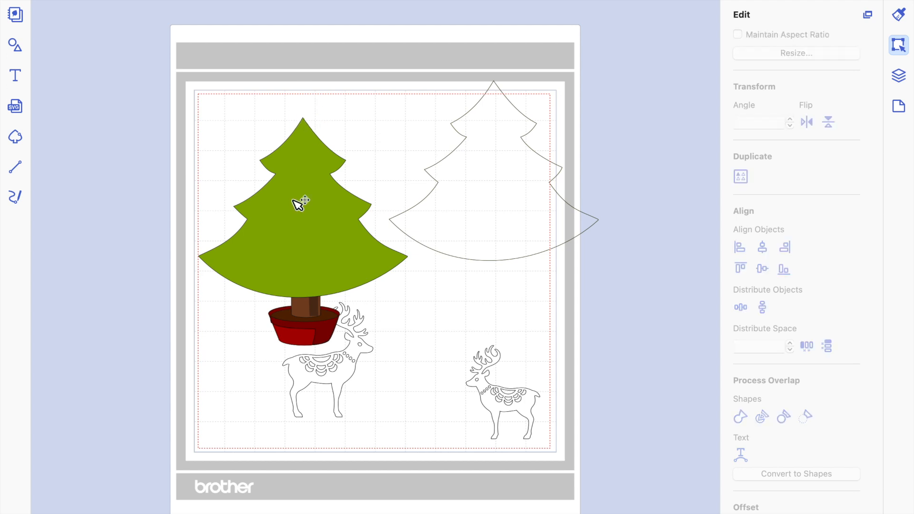
# - Delete the red front pieces of the pot beneath the Christmas tree
pyautogui.click(309, 314)
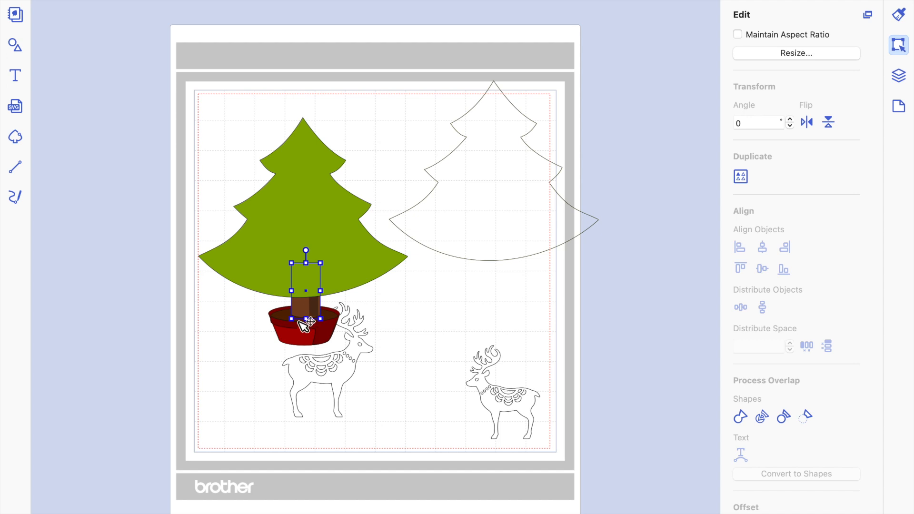
pyautogui.click(302, 333)
pyautogui.press('Escape')
pyautogui.moveTo(291, 329); pyautogui.dragTo(175, 367)
pyautogui.press('Delete')
pyautogui.moveTo(325, 313); pyautogui.dragTo(242, 329)
pyautogui.press('Delete')
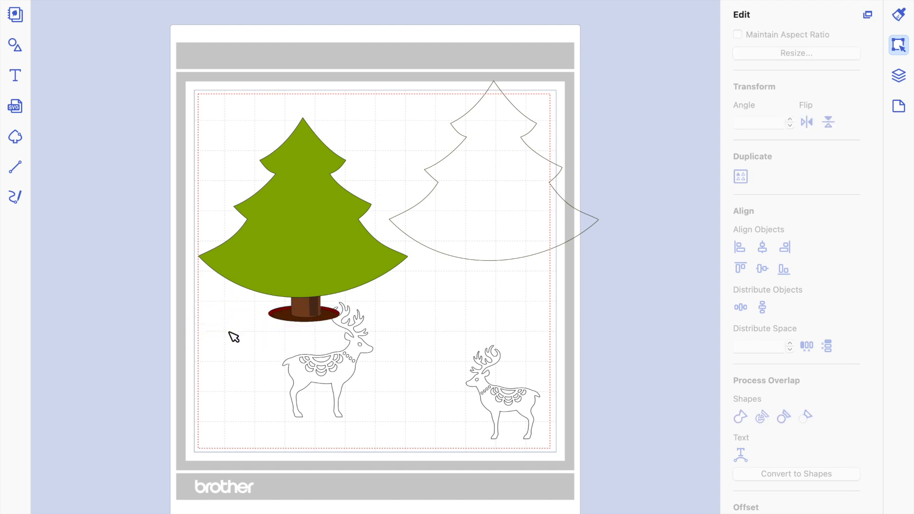
# - Delete the two remaining oval pot pieces beneath the Christmas tree, and move the green tree and its outline upward
pyautogui.moveTo(304, 314); pyautogui.dragTo(256, 346)
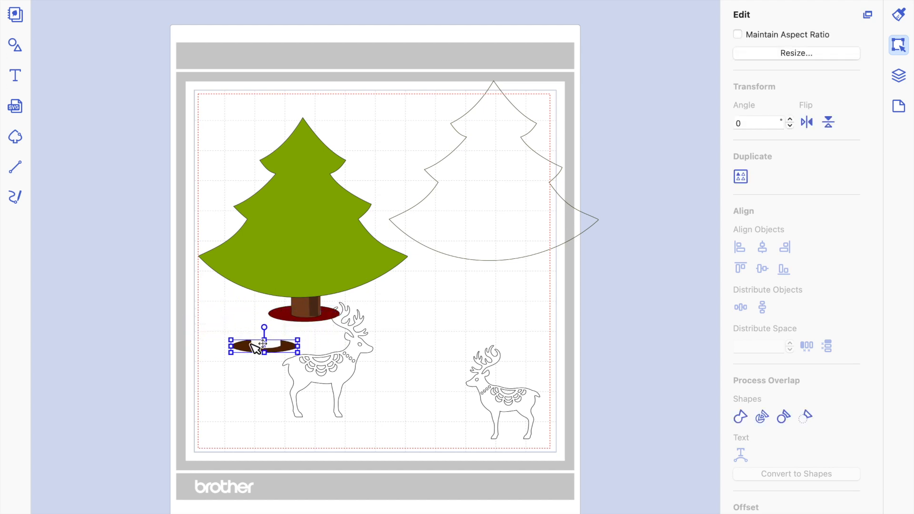
pyautogui.press('Delete')
pyautogui.moveTo(284, 315); pyautogui.dragTo(233, 336)
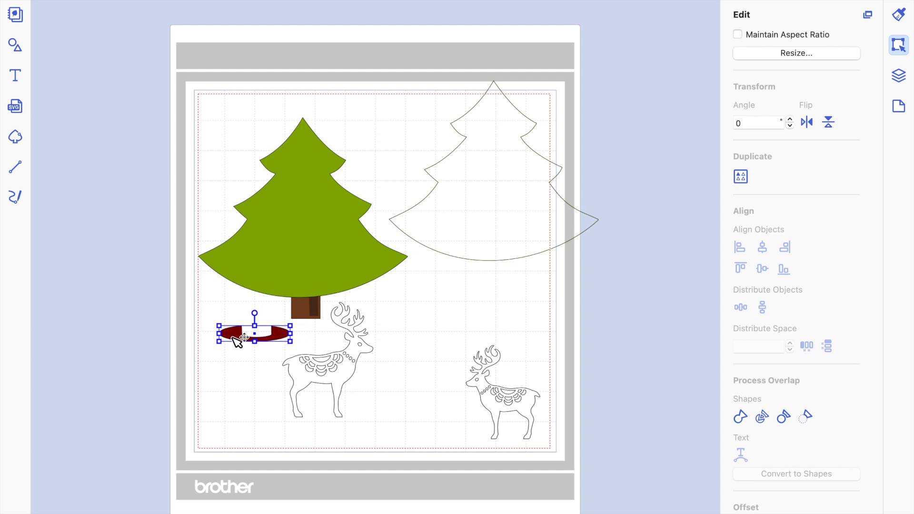
pyautogui.press('Delete')
pyautogui.moveTo(476, 194); pyautogui.dragTo(458, 175)
pyautogui.moveTo(287, 235); pyautogui.dragTo(284, 165)
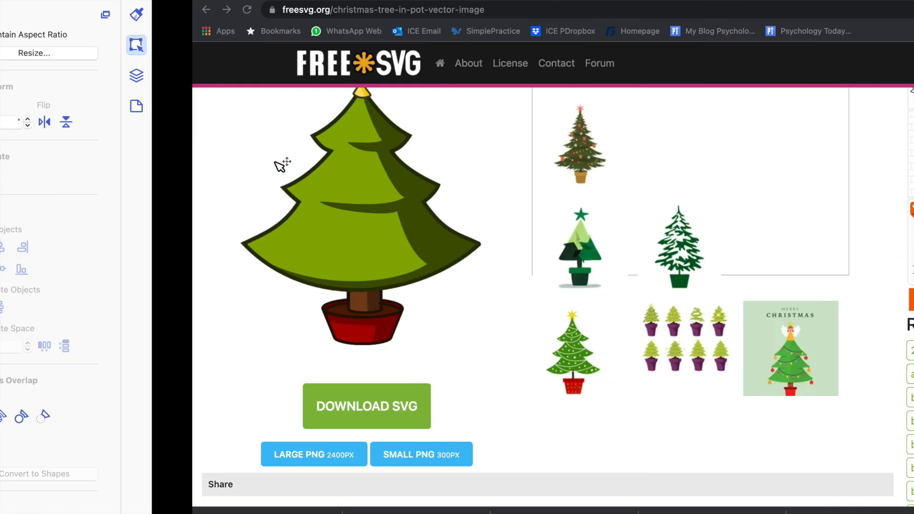
# - Switch to freesvg.org in the browser, search for "dancer", and download the ballet dancer silhouette as an SVG
pyautogui.scroll(8, 275, 161)
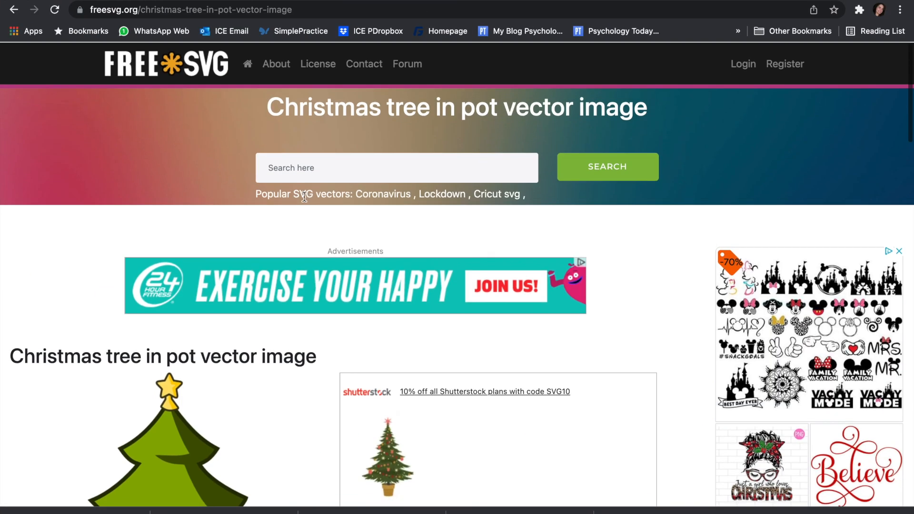
pyautogui.click(315, 175)
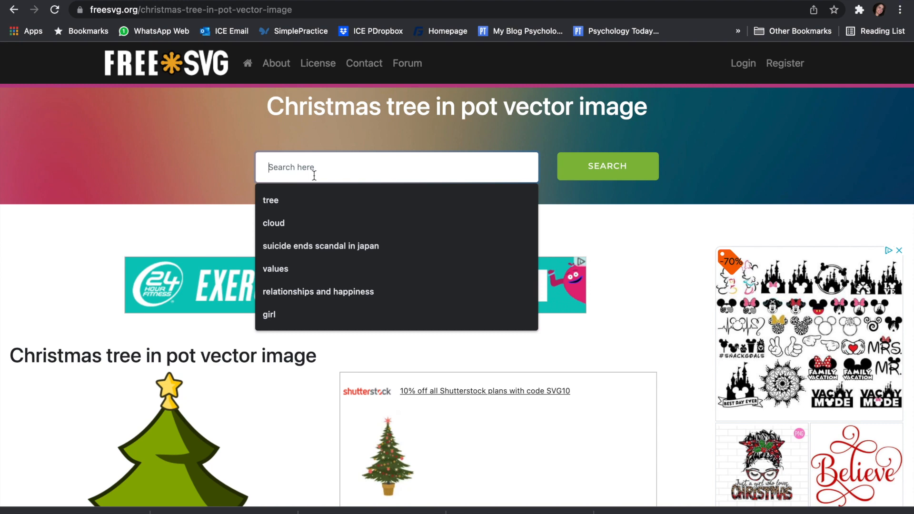
pyautogui.write('dancer')
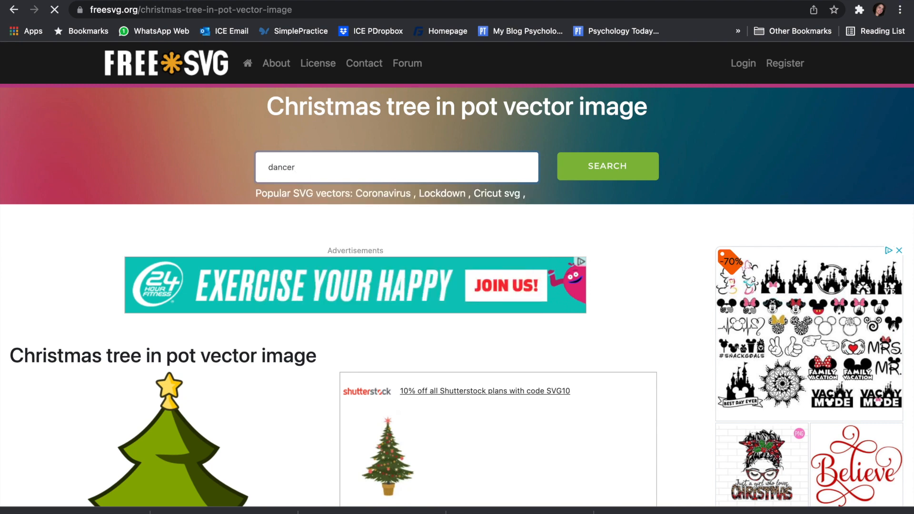
pyautogui.scroll(-3, 278, 396)
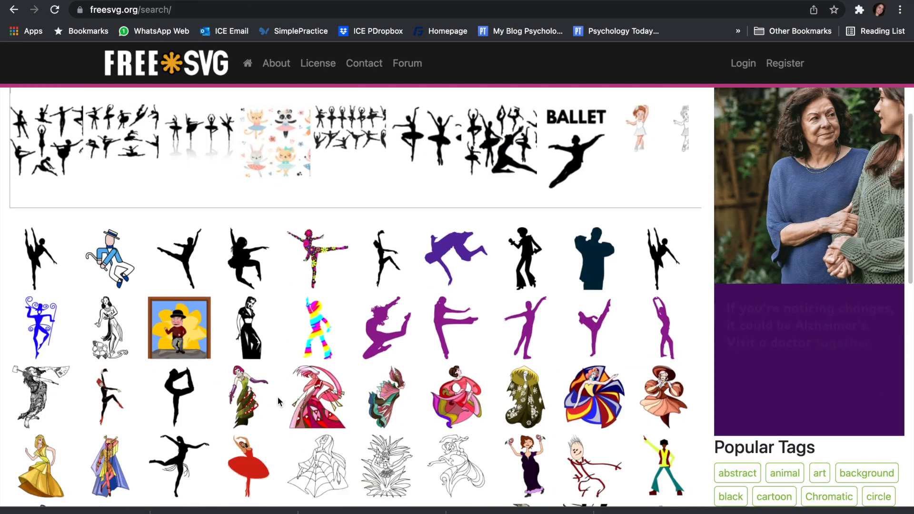
pyautogui.scroll(-2, 278, 396)
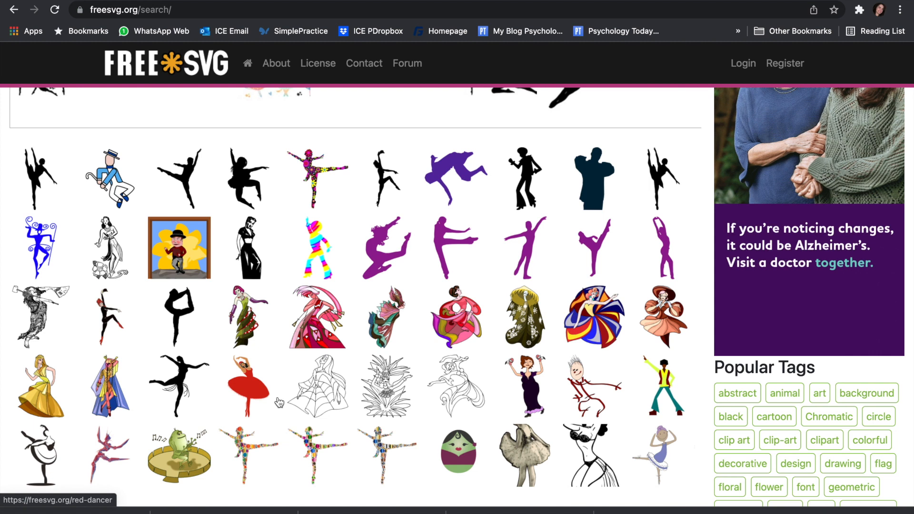
pyautogui.click(174, 318)
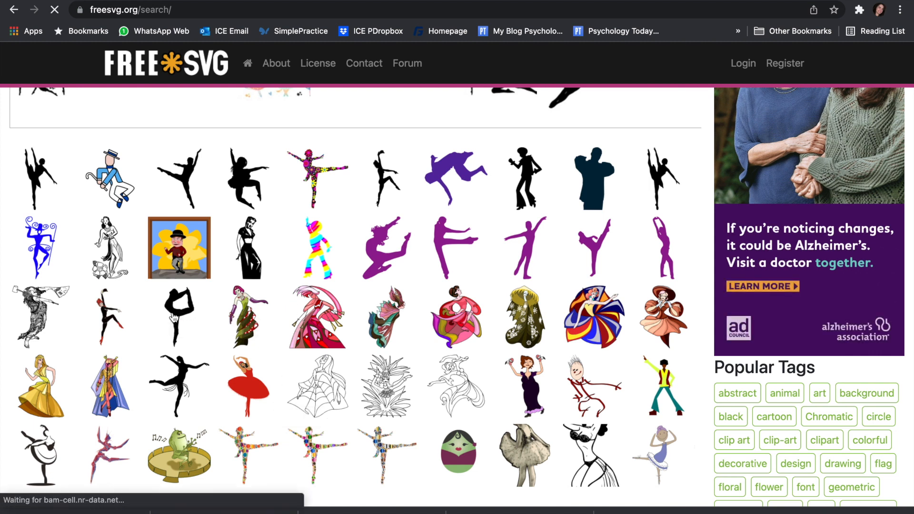
pyautogui.scroll(-7, 210, 355)
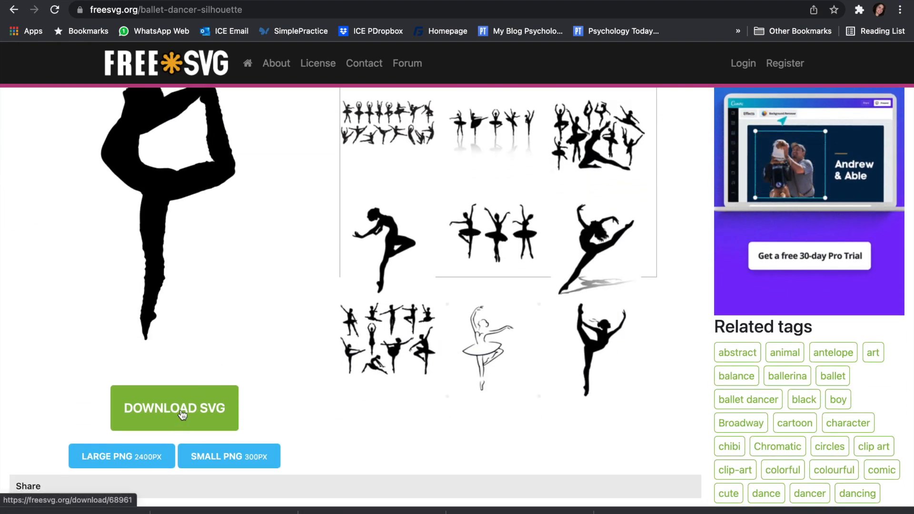
pyautogui.click(182, 416)
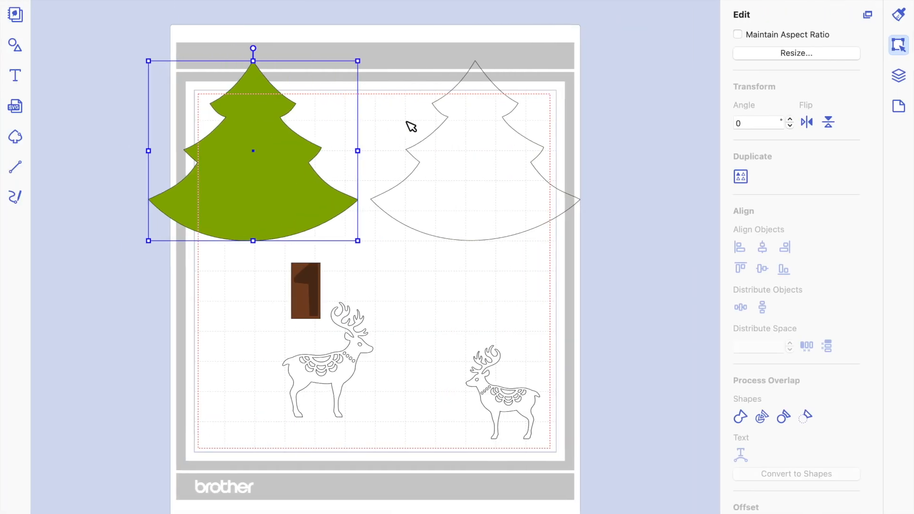
# - Back in CanvasWorkspace, delete the green Christmas tree, its outline and the brown trunk pieces from the mat
pyautogui.moveTo(257, 146); pyautogui.dragTo(499, 149)
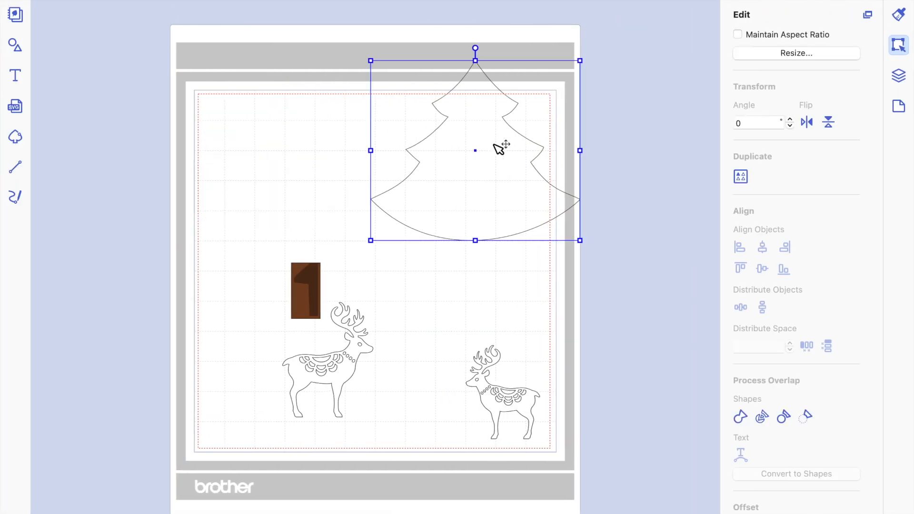
pyautogui.press('Delete')
pyautogui.click(316, 281)
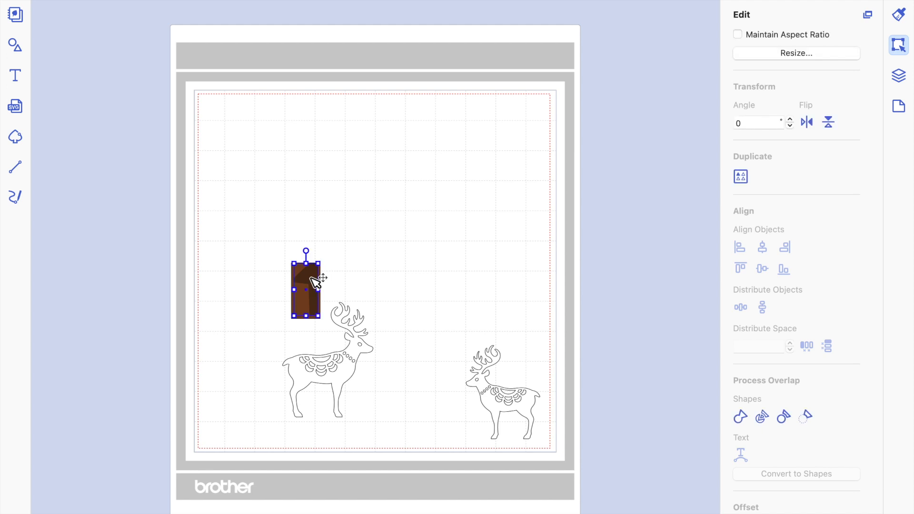
pyautogui.press('Delete')
pyautogui.click(312, 281)
pyautogui.press('Delete')
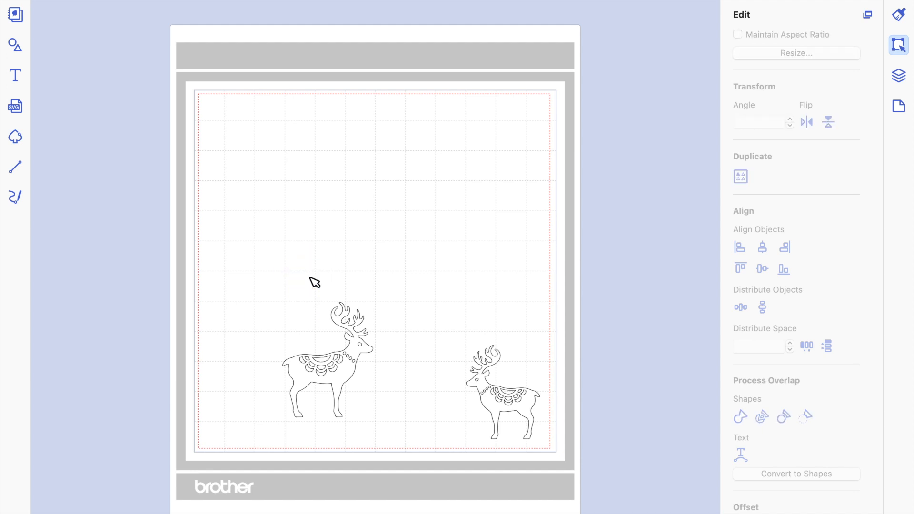
# - Import the Female-Ballet-Dancer silhouette SVG from the Downloads folder onto the mat
pyautogui.click(14, 113)
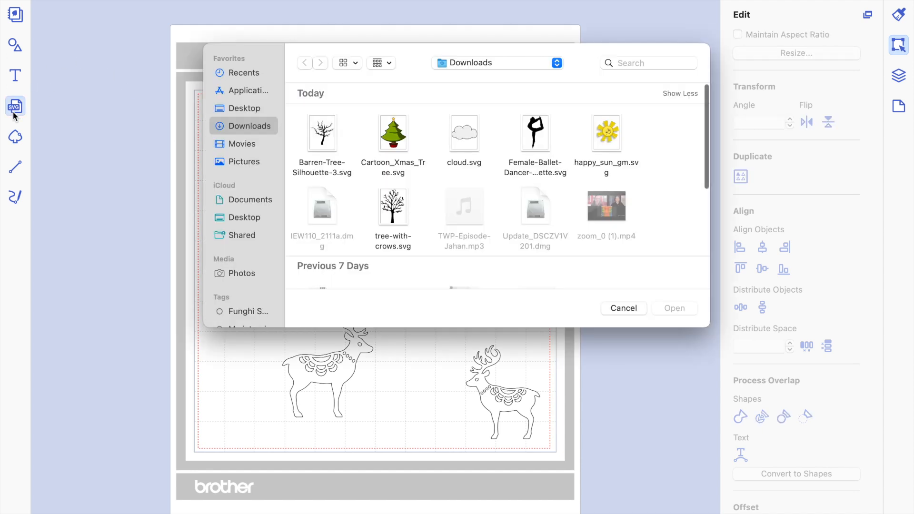
pyautogui.click(536, 136)
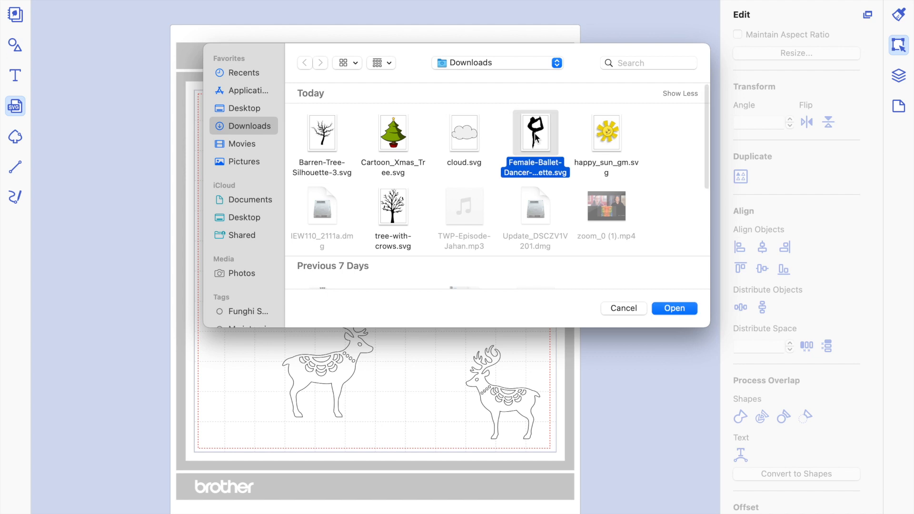
pyautogui.click(692, 309)
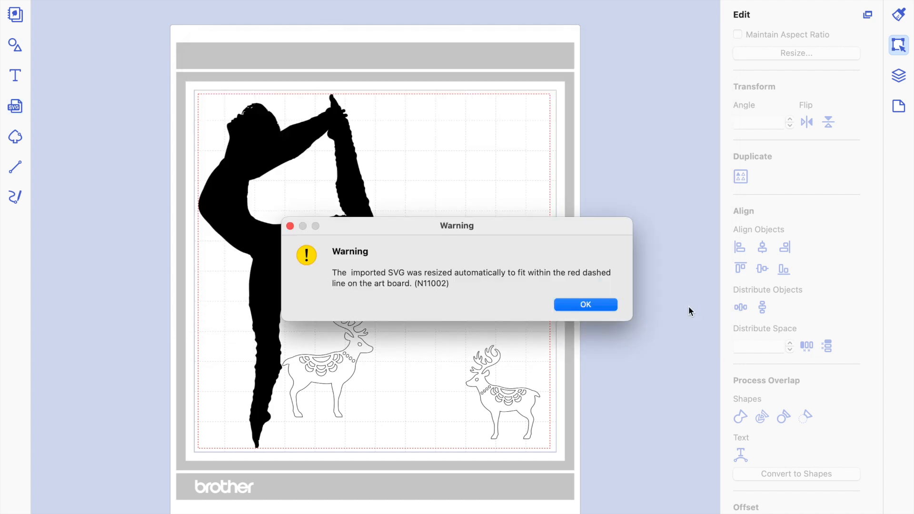
pyautogui.click(609, 305)
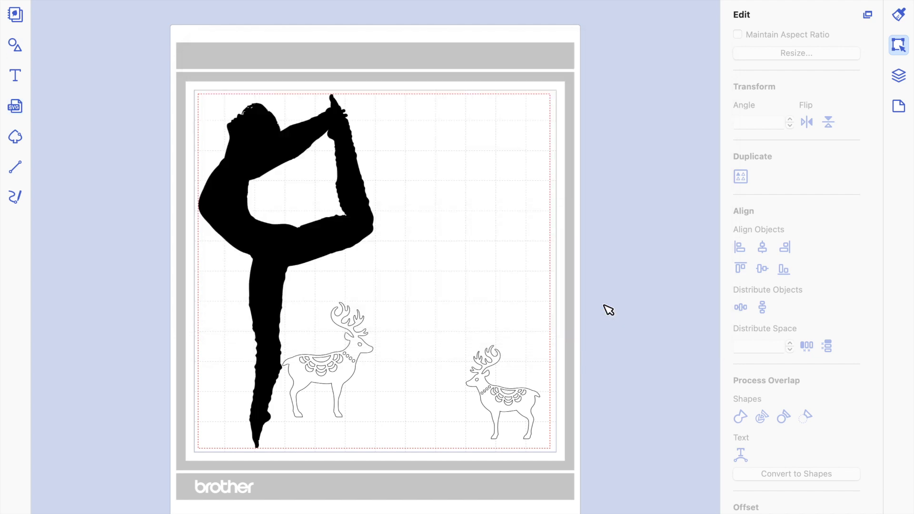
# - Shrink the ballet dancer silhouette beside the larger deer and delete it from the mat
pyautogui.click(237, 200)
pyautogui.moveTo(197, 91); pyautogui.dragTo(251, 286)
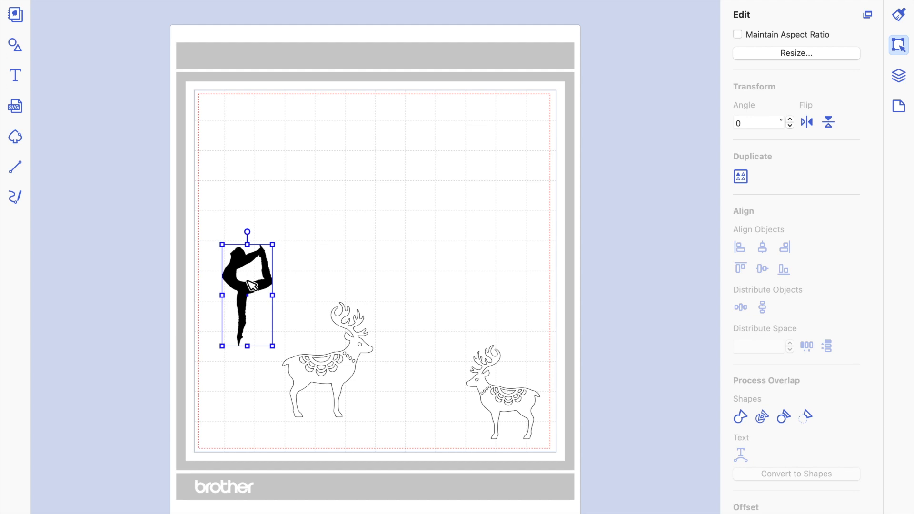
pyautogui.press('Delete')
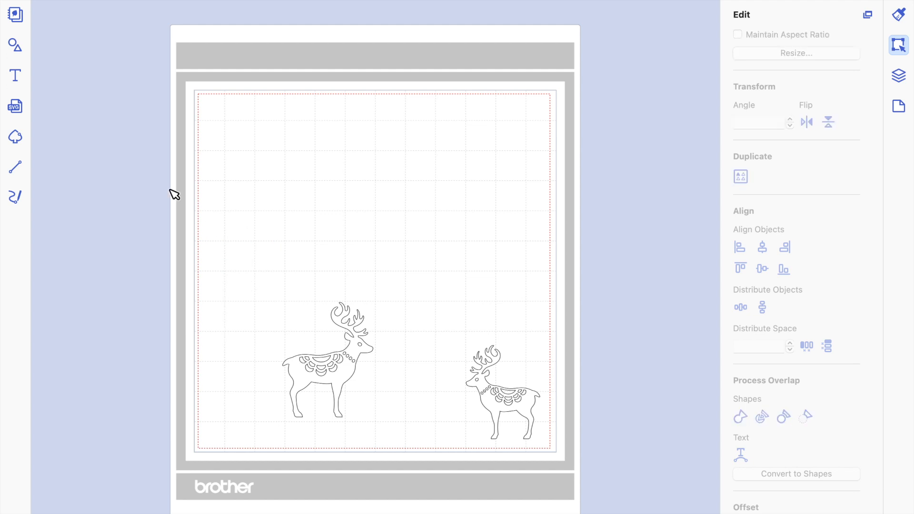
pyautogui.click(20, 19)
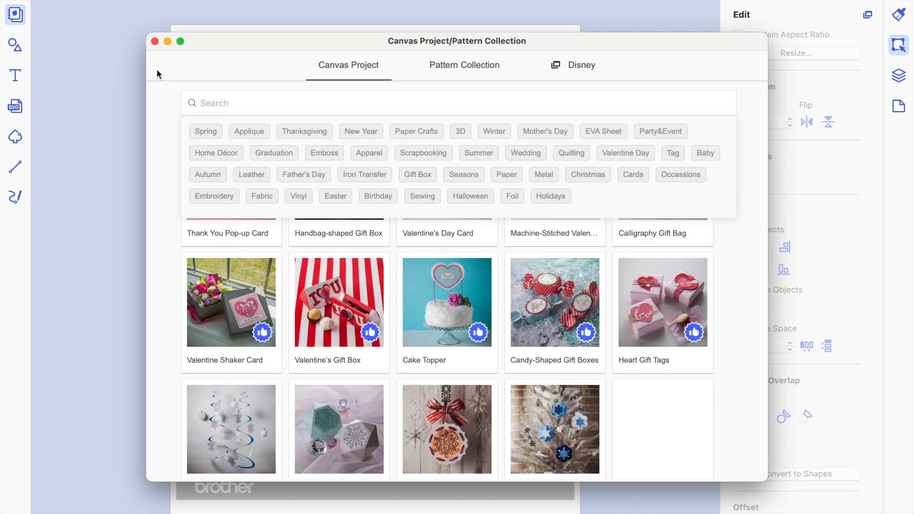
pyautogui.click(156, 41)
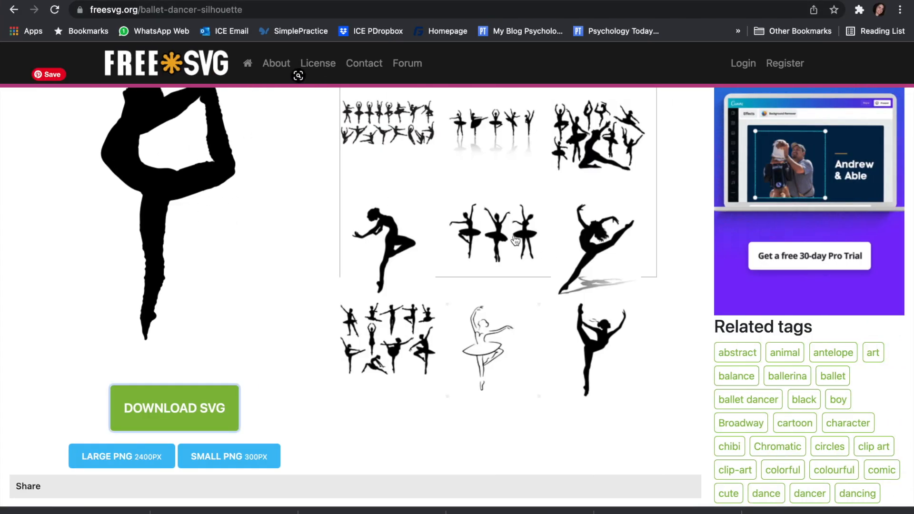
pyautogui.hotkey('ctrl', 'Left')
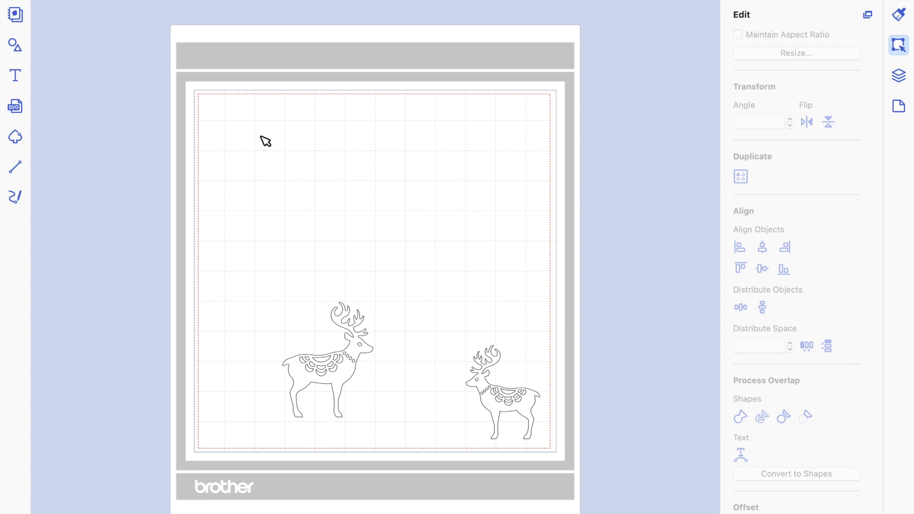
# - Import happy_sun_gm.svg from the Downloads folder onto the mat
pyautogui.click(16, 108)
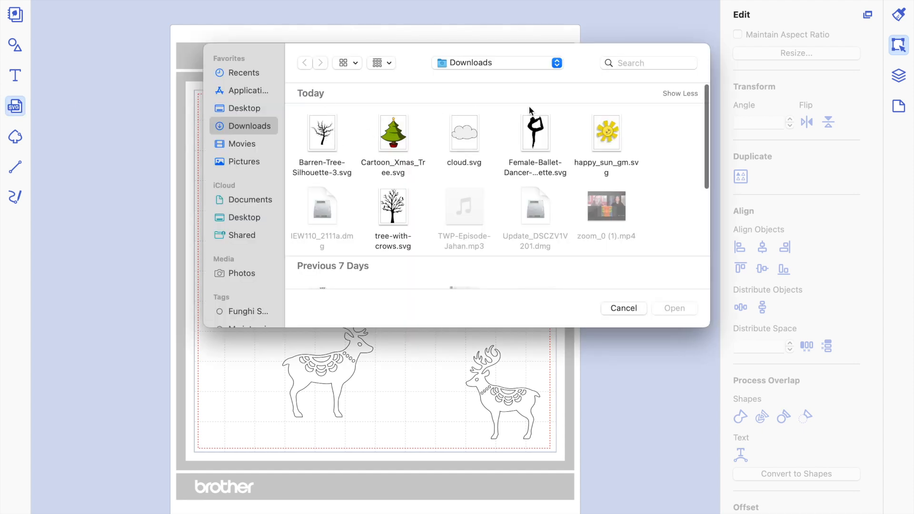
pyautogui.click(609, 138)
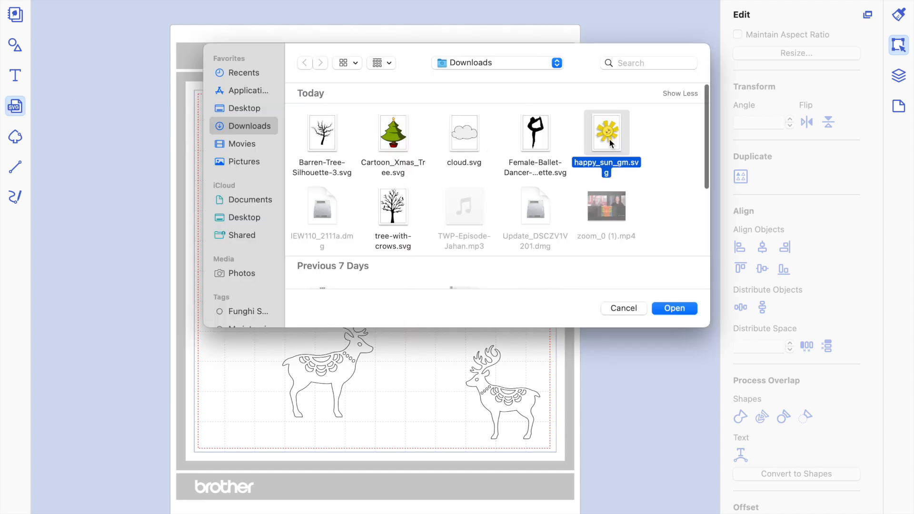
pyautogui.click(675, 308)
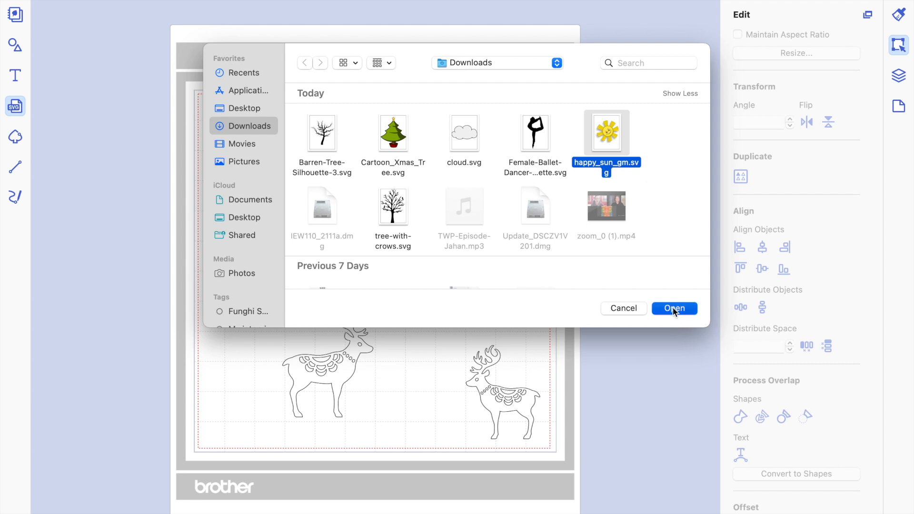
# - Delete the sun's face, shadow and extra pieces, keeping only the plain yellow sun with rays in the mat's upper-left area
pyautogui.moveTo(268, 160); pyautogui.dragTo(433, 165)
pyautogui.moveTo(212, 115); pyautogui.dragTo(320, 188)
pyautogui.click(356, 183)
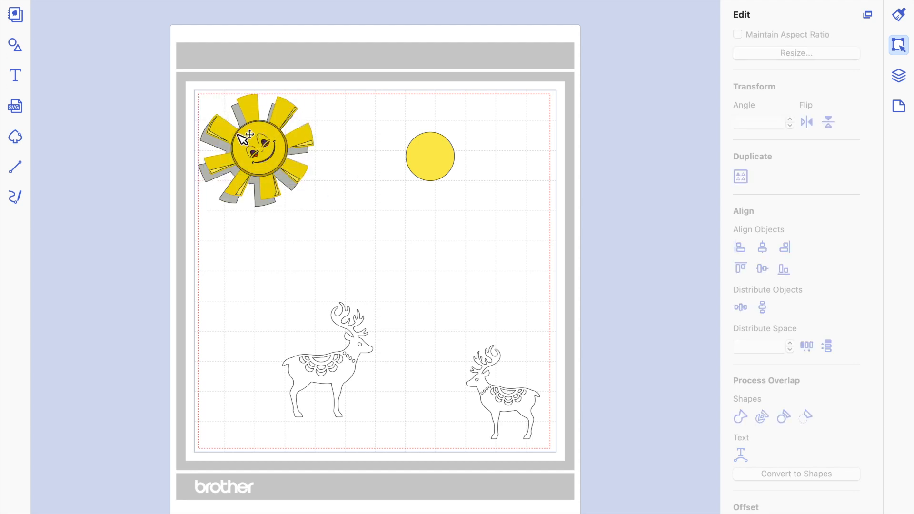
pyautogui.moveTo(254, 148); pyautogui.dragTo(460, 238)
pyautogui.moveTo(480, 172); pyautogui.dragTo(194, 157)
pyautogui.press('Delete')
pyautogui.moveTo(208, 101); pyautogui.dragTo(337, 208)
pyautogui.press('Delete')
pyautogui.moveTo(482, 255); pyautogui.dragTo(272, 161)
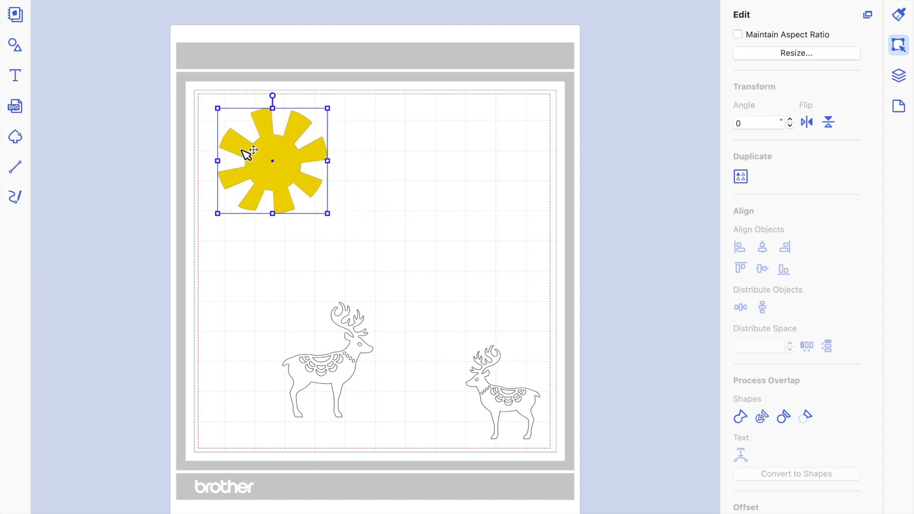
# - Import cloud.svg from the Downloads folder and delete the cloud's separate unfilled outline
pyautogui.click(16, 107)
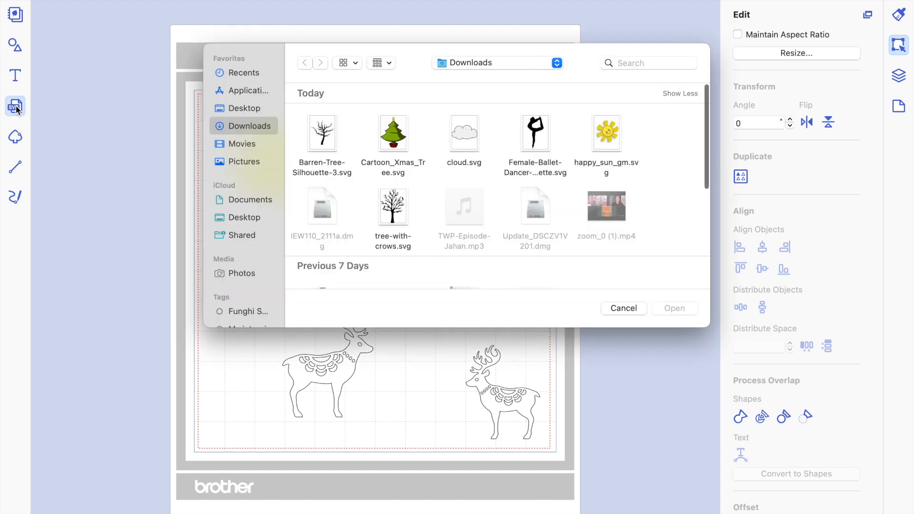
pyautogui.doubleClick(464, 132)
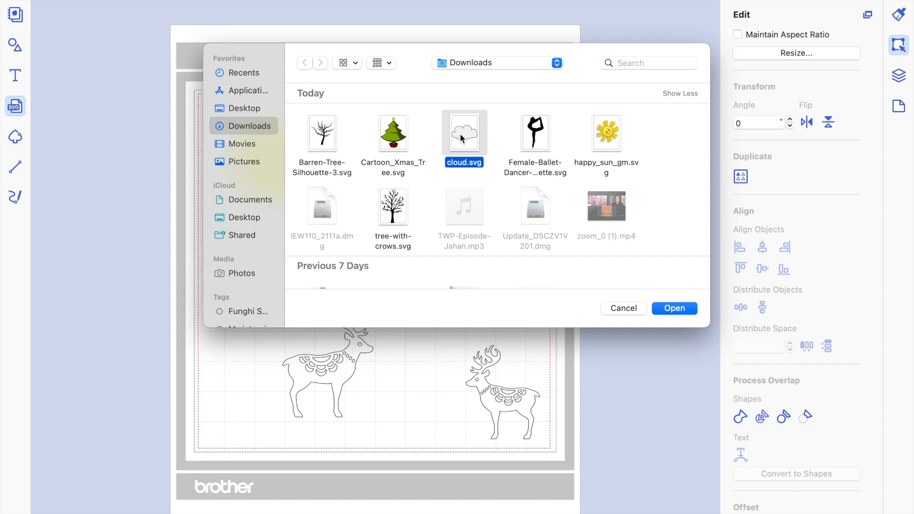
pyautogui.moveTo(375, 180); pyautogui.dragTo(554, 233)
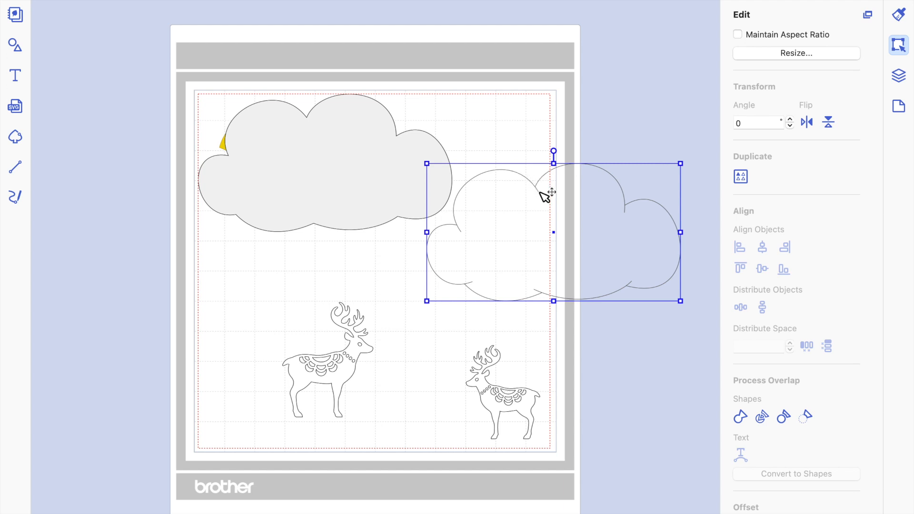
pyautogui.press('Delete')
# - Shrink the gray cloud and place it in the mat's upper-right corner
pyautogui.click(320, 164)
pyautogui.moveTo(322, 164); pyautogui.dragTo(453, 169)
pyautogui.moveTo(336, 100); pyautogui.dragTo(482, 180)
pyautogui.moveTo(532, 208); pyautogui.dragTo(498, 130)
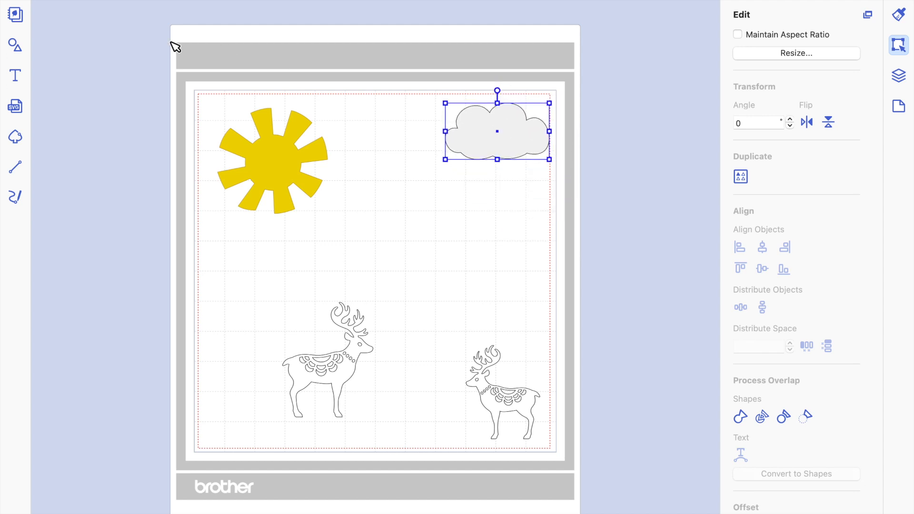
# - Import tree-with-crows.svg from the Downloads folder, shrink the tree and place it directly below the cloud
pyautogui.click(23, 107)
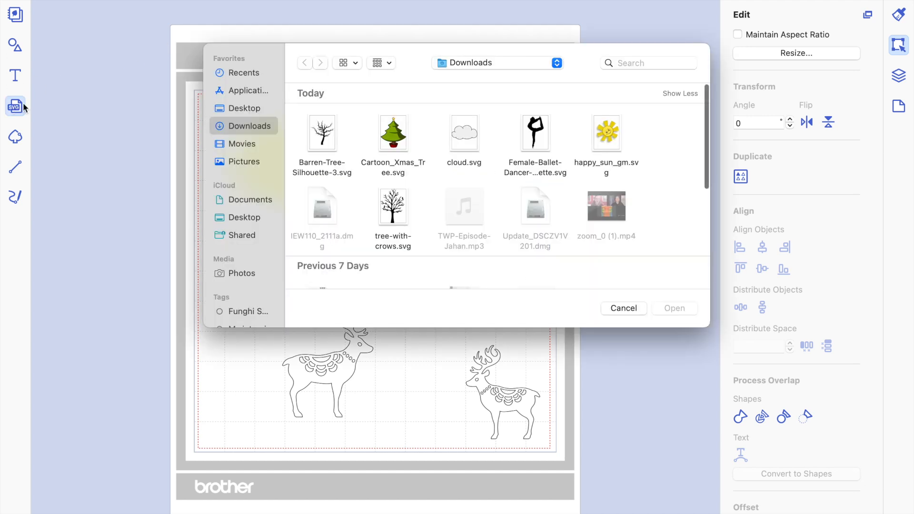
pyautogui.click(402, 220)
pyautogui.click(675, 308)
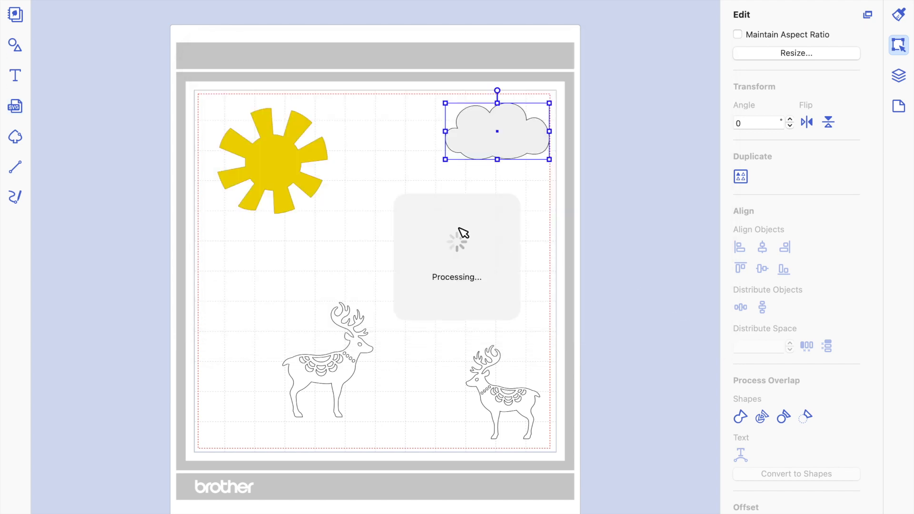
pyautogui.moveTo(242, 171); pyautogui.dragTo(499, 253)
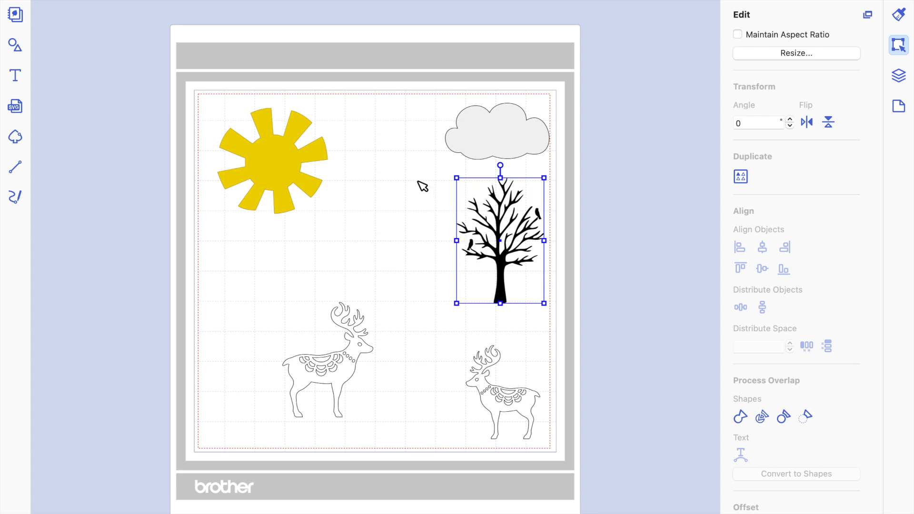
# - Move the yellow sun off the mat to the free area right of the cloud
pyautogui.click(504, 127)
pyautogui.moveTo(291, 161); pyautogui.dragTo(623, 162)
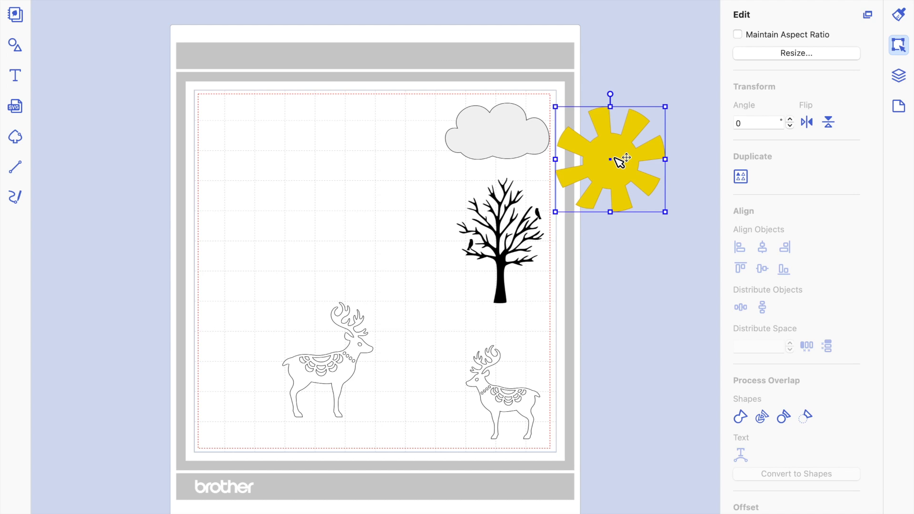
pyautogui.click(291, 170)
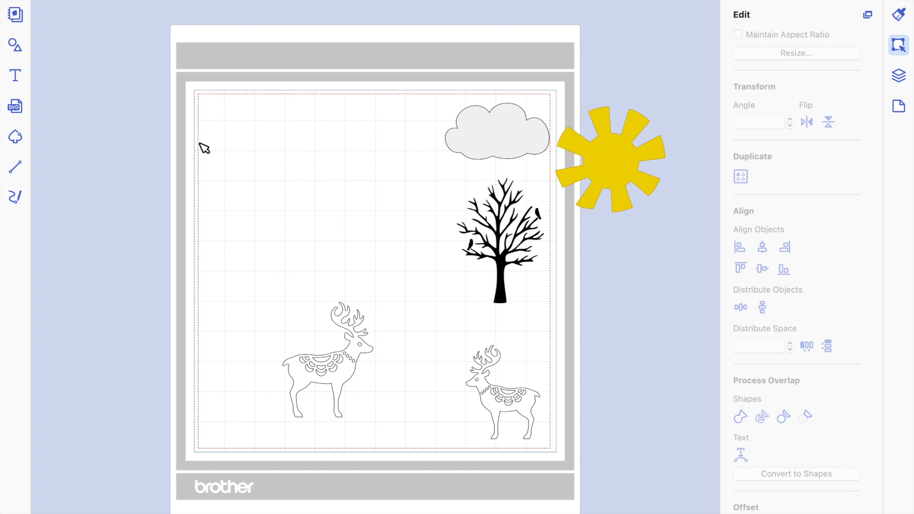
# - Add the plain sharp-cornered square from the basic shapes to the mat
pyautogui.click(16, 49)
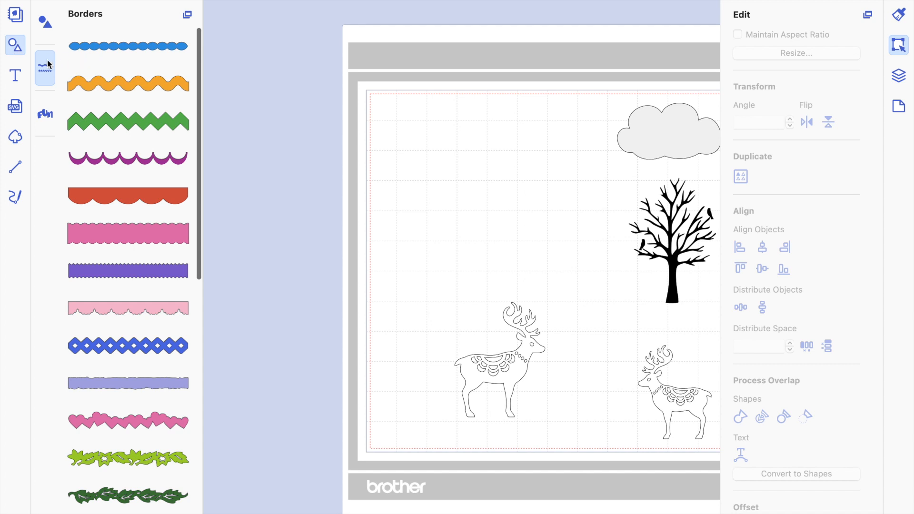
pyautogui.click(46, 21)
pyautogui.click(86, 73)
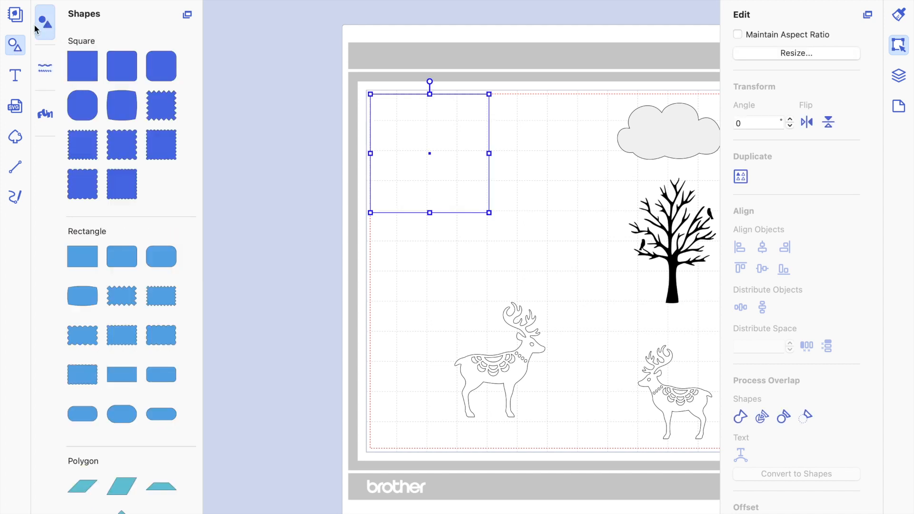
pyautogui.click(13, 50)
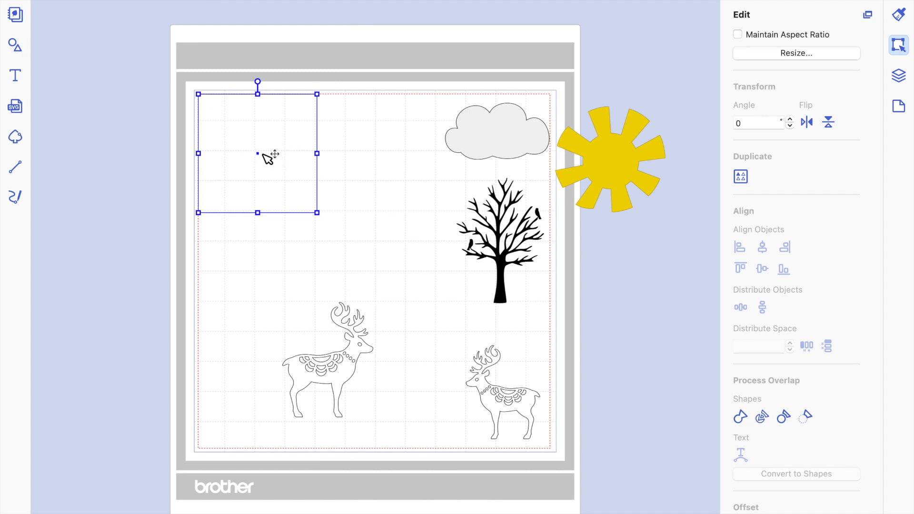
pyautogui.click(903, 77)
pyautogui.click(899, 45)
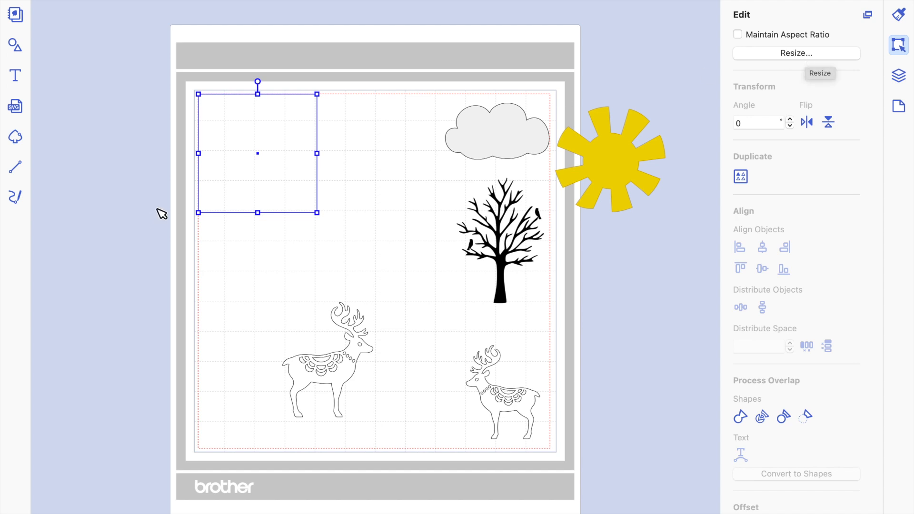
pyautogui.click(786, 53)
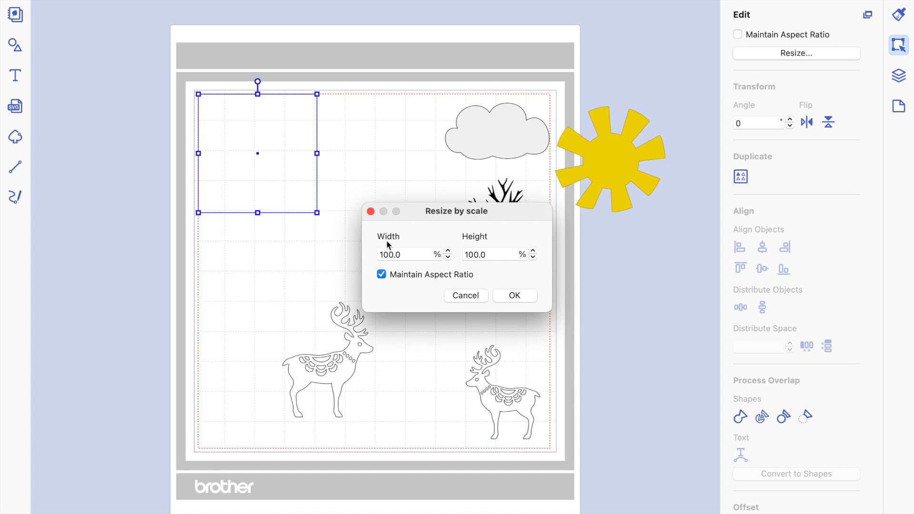
pyautogui.click(370, 211)
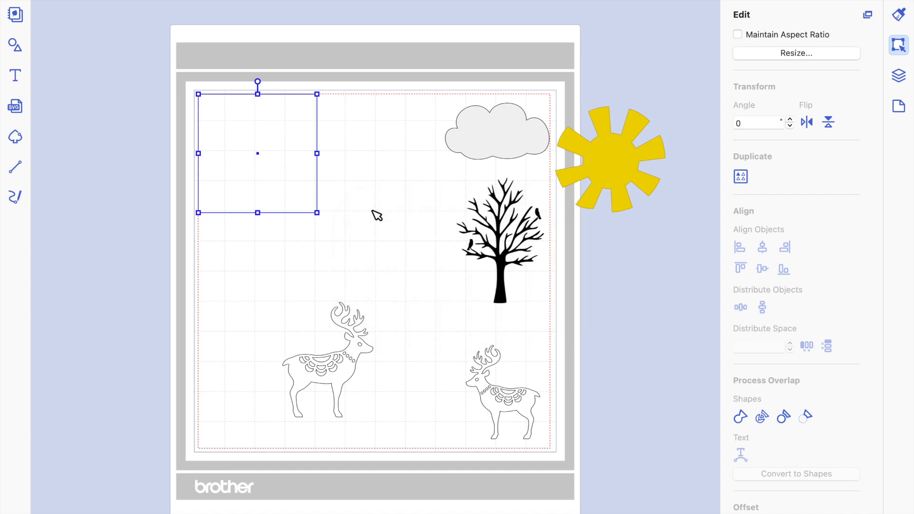
# - Enlarge the square proportionally to 5.12 by 5.12 inches with the aspect ratio maintained
pyautogui.moveTo(316, 213); pyautogui.dragTo(330, 247)
pyautogui.scroll(4, 794, 184)
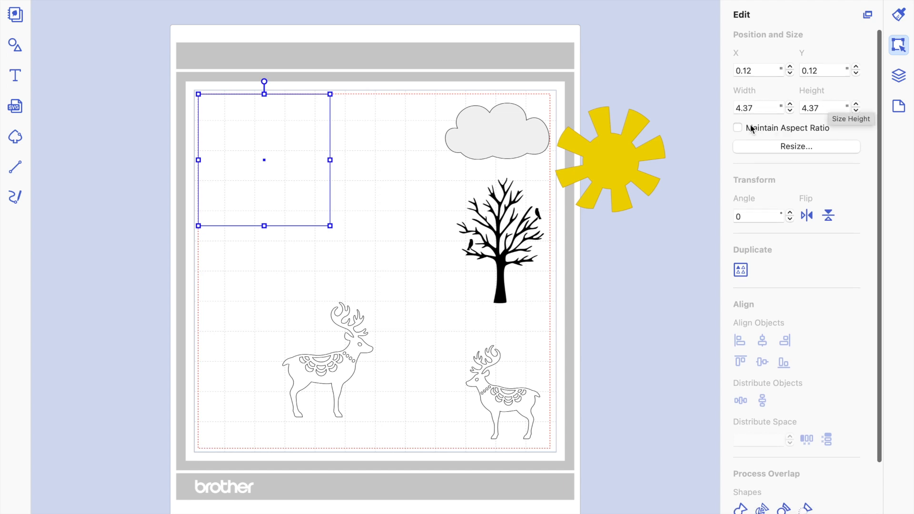
pyautogui.click(738, 128)
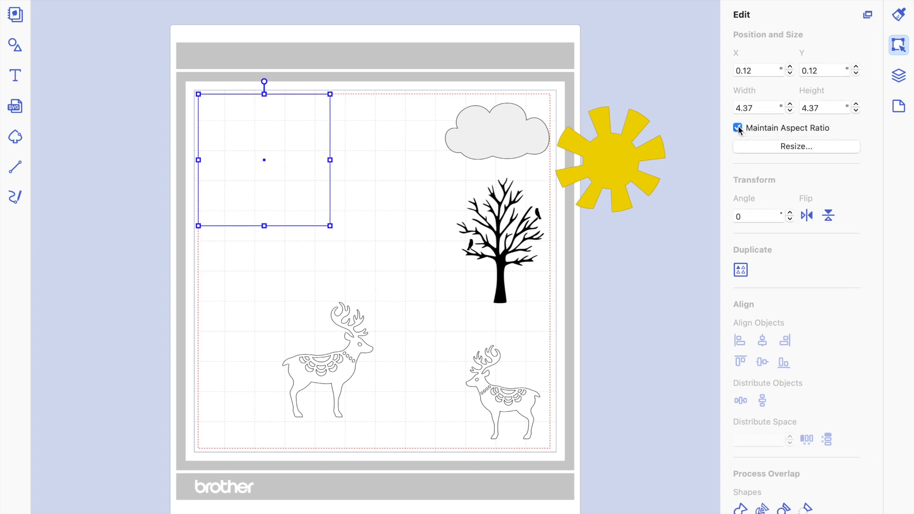
pyautogui.click(791, 105)
pyautogui.click(791, 106)
pyautogui.click(790, 105)
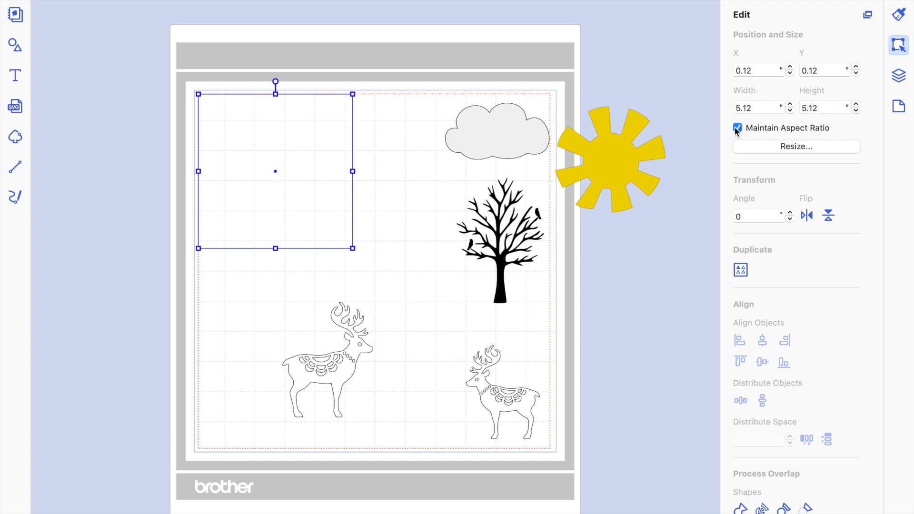
# - Set the square's width to 4.25 and height to 5.50 inches with the aspect ratio unlocked, and move it slightly in from the mat's corner
pyautogui.doubleClick(756, 109)
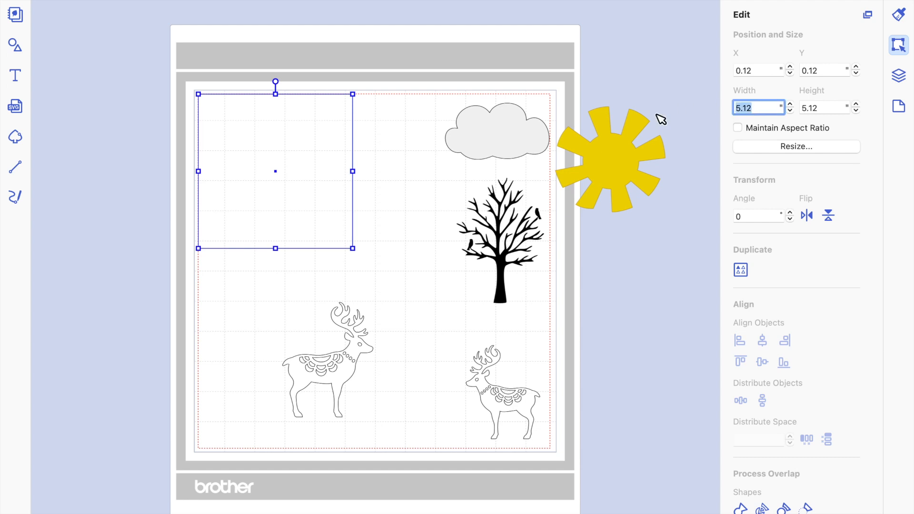
pyautogui.write('4.25')
pyautogui.press('Tab')
pyautogui.write('5.')
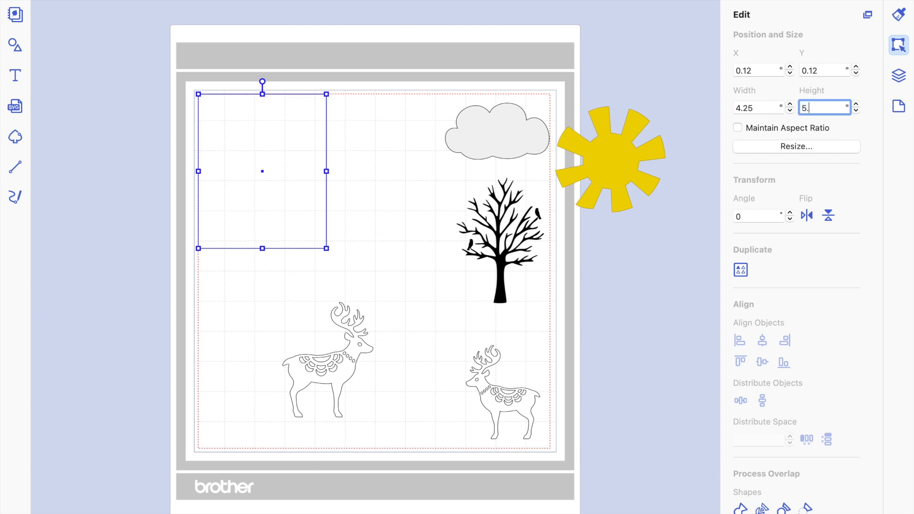
pyautogui.press('Return')
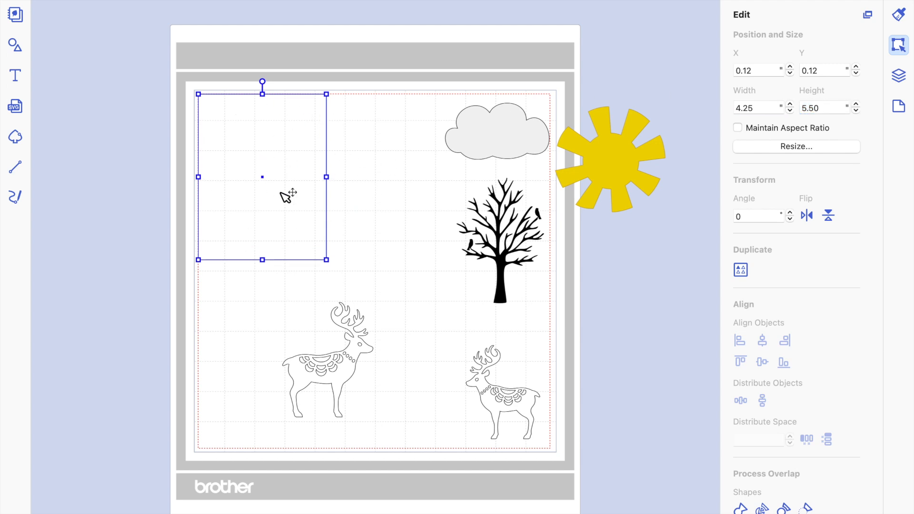
pyautogui.moveTo(264, 175); pyautogui.dragTo(299, 190)
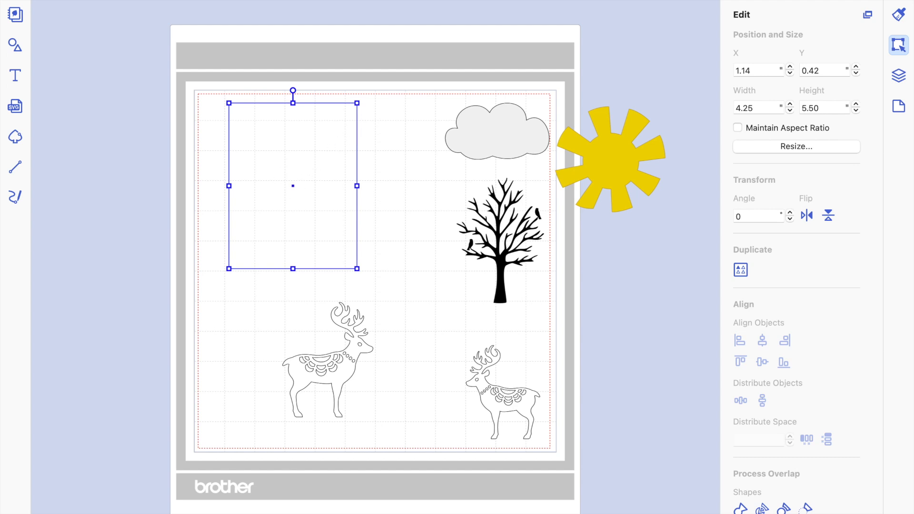
# - Create an inward offset line of the rectangle with 0.25 inch spacing and bevel corners, leaving the original line as is
pyautogui.click(216, 0)
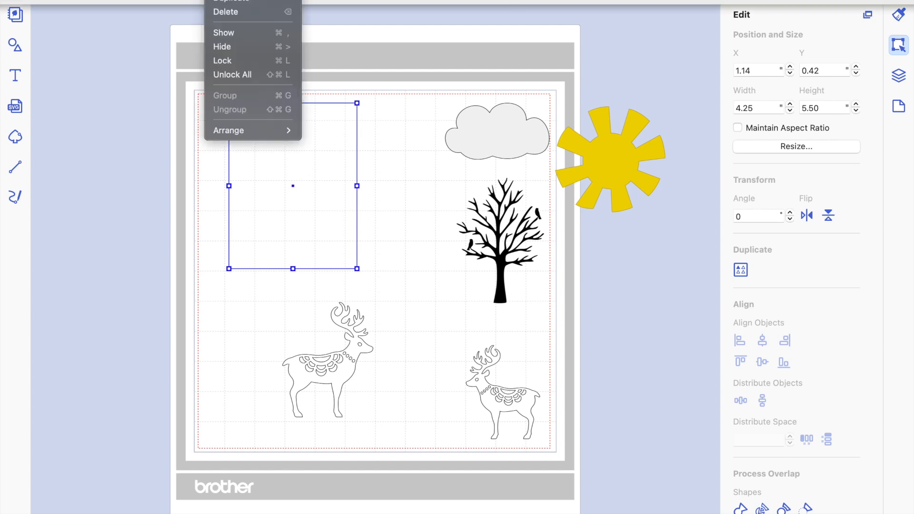
pyautogui.moveTo(188, 0)
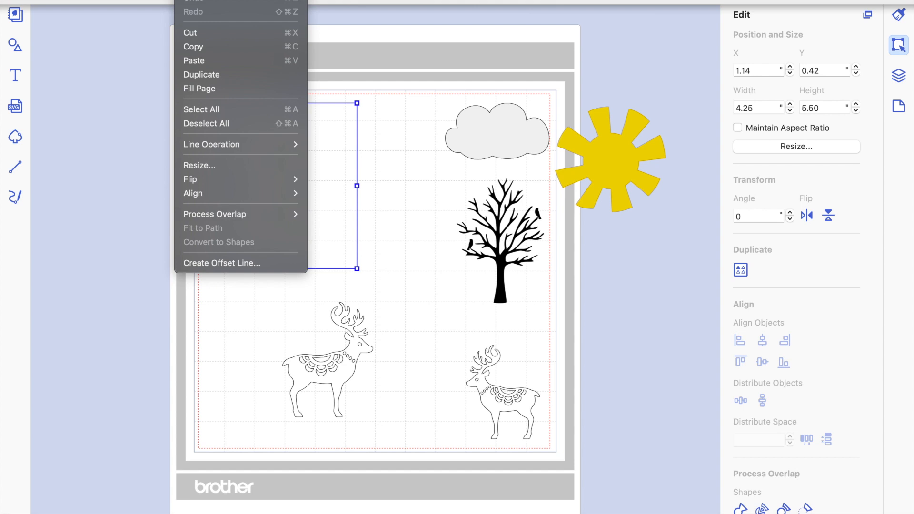
pyautogui.moveTo(233, 217)
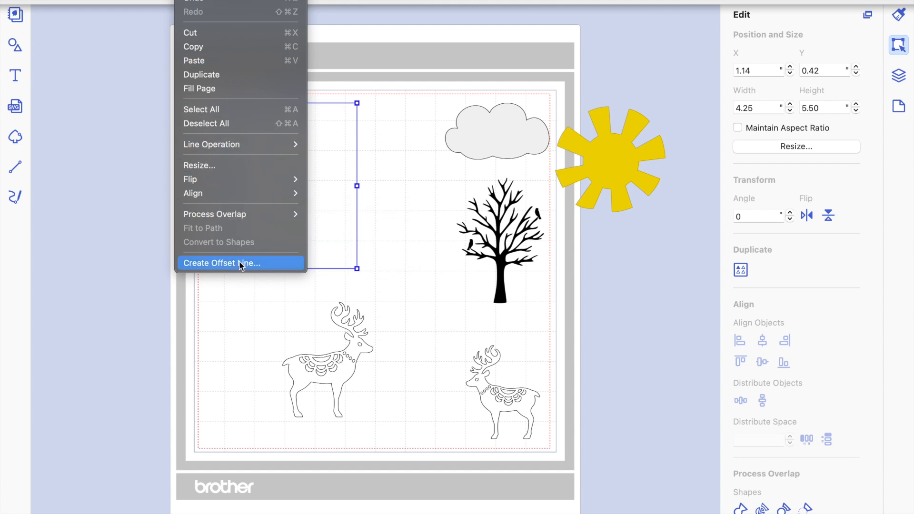
pyautogui.click(216, 265)
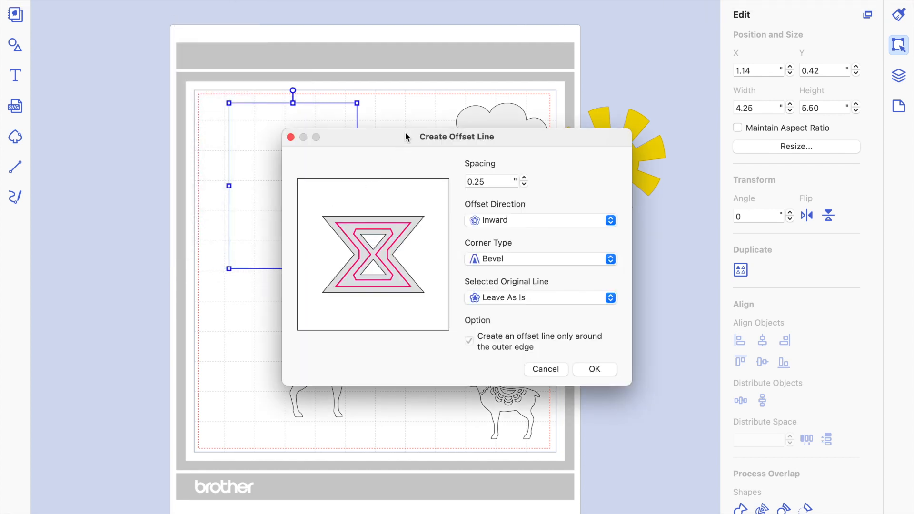
pyautogui.moveTo(407, 132); pyautogui.dragTo(529, 102)
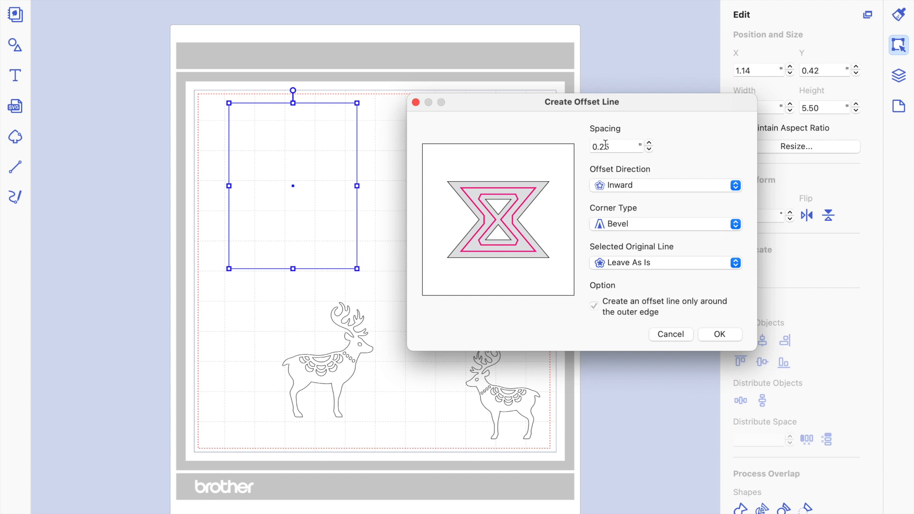
pyautogui.click(621, 184)
pyautogui.click(625, 186)
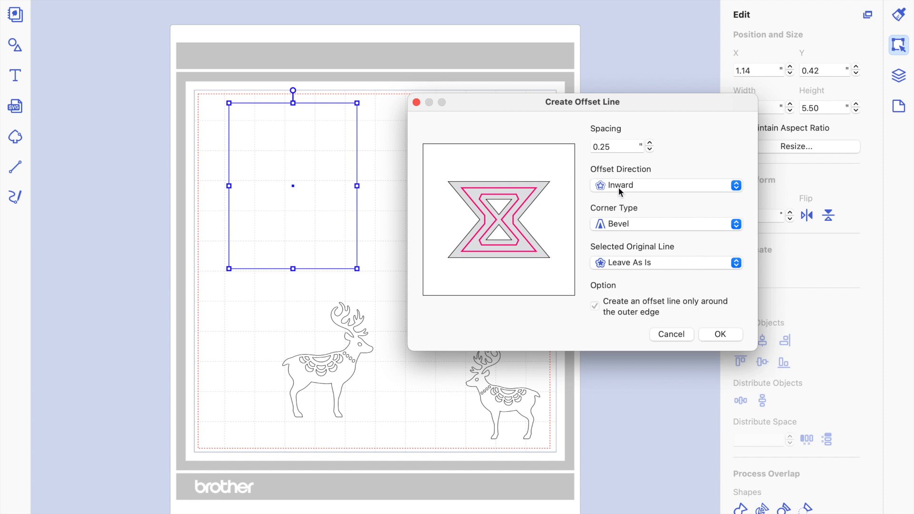
pyautogui.click(622, 225)
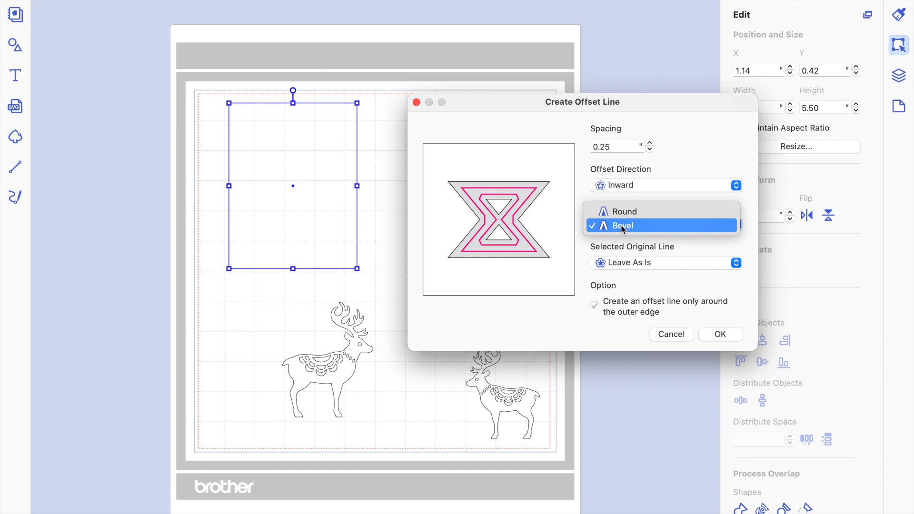
pyautogui.click(622, 227)
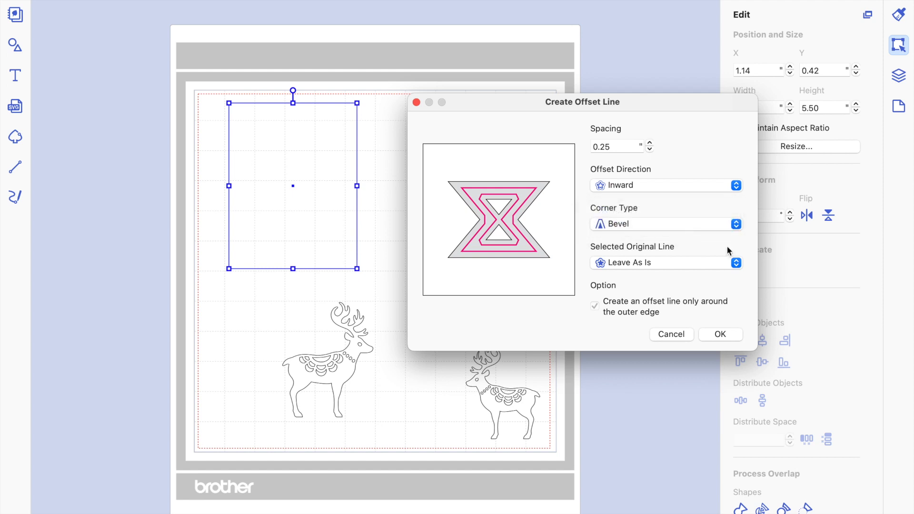
pyautogui.click(720, 336)
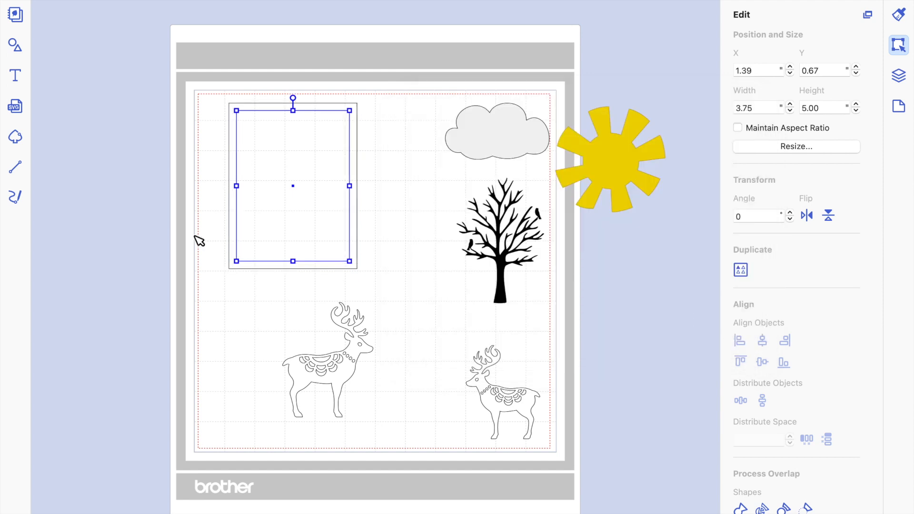
pyautogui.click(157, 222)
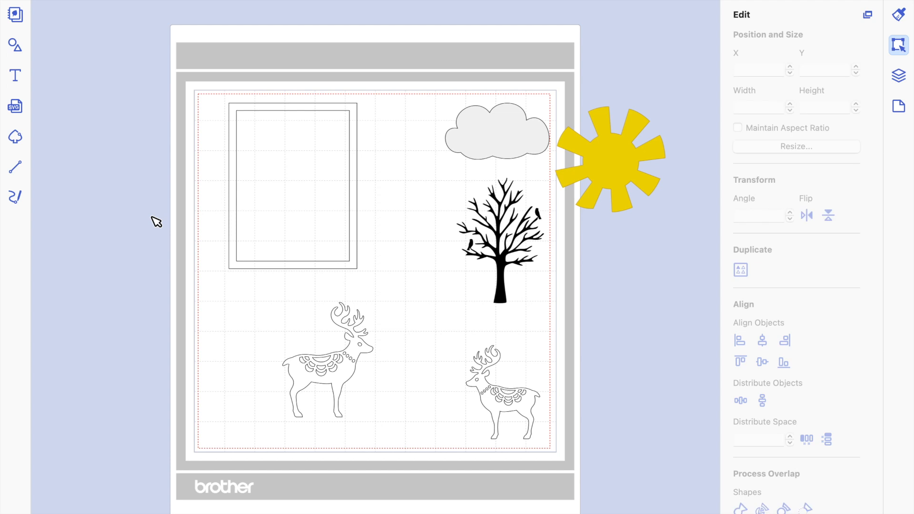
# - Fill the inner rectangle with Tangerine and the outer rectangle with Plum
pyautogui.click(351, 190)
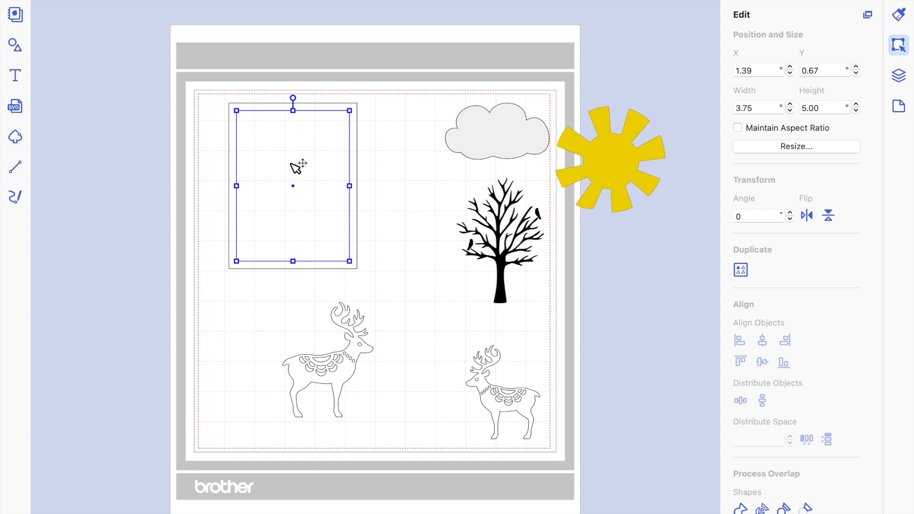
pyautogui.click(388, 187)
pyautogui.click(338, 178)
pyautogui.click(313, 0)
pyautogui.click(763, 179)
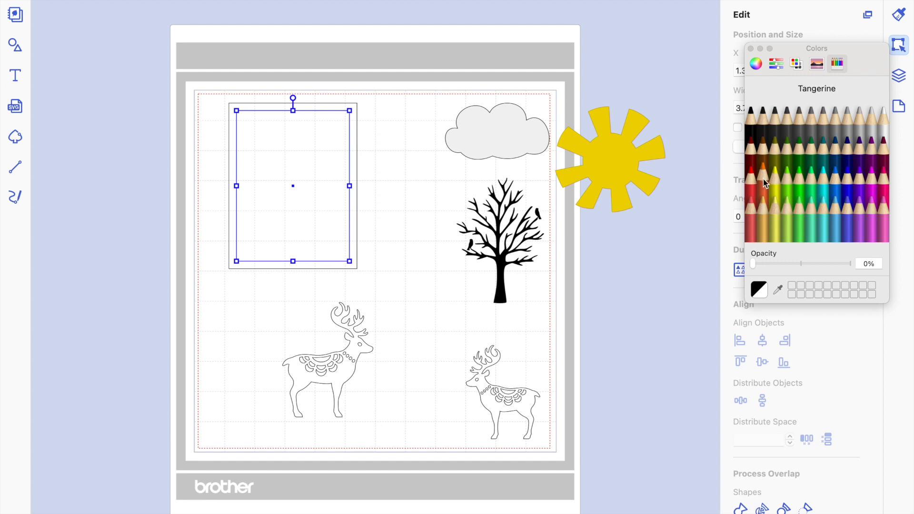
pyautogui.click(357, 127)
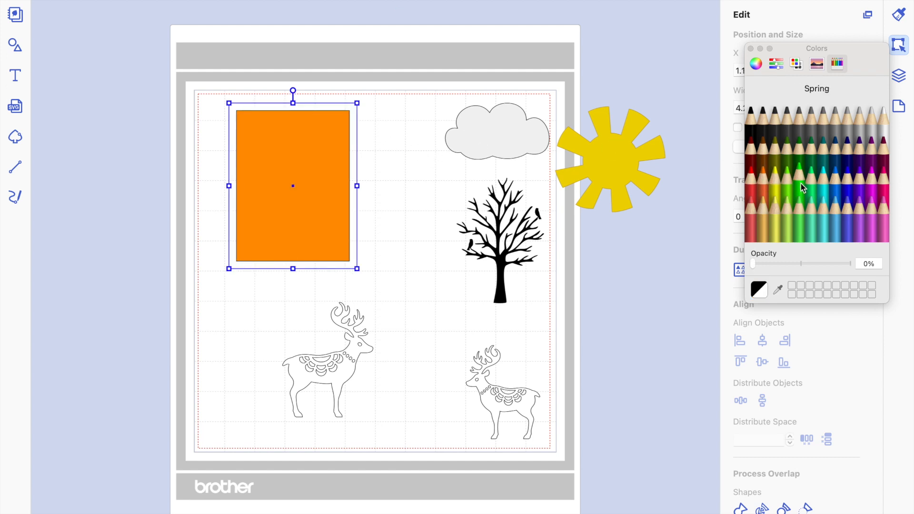
pyautogui.click(878, 162)
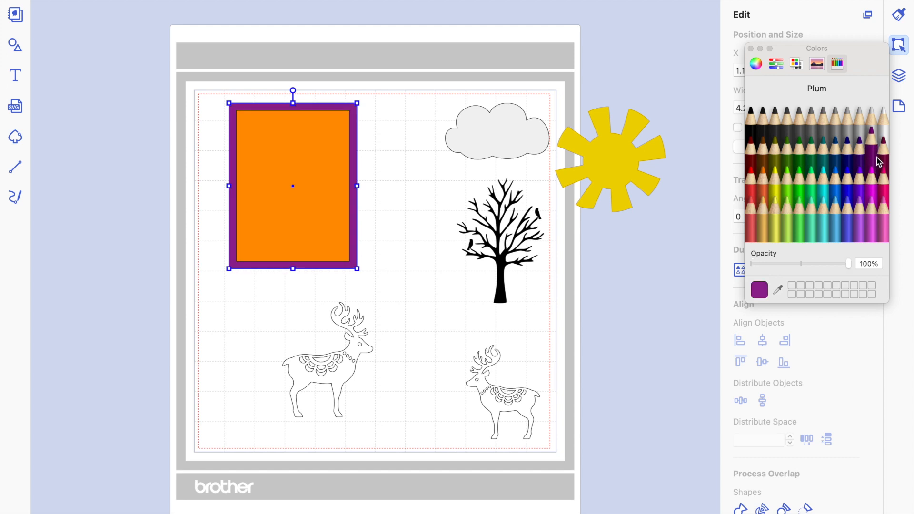
# - Shift the orange rectangle off-center, select both rectangles and align their centers horizontally and vertically
pyautogui.click(294, 202)
pyautogui.moveTo(301, 219); pyautogui.dragTo(284, 207)
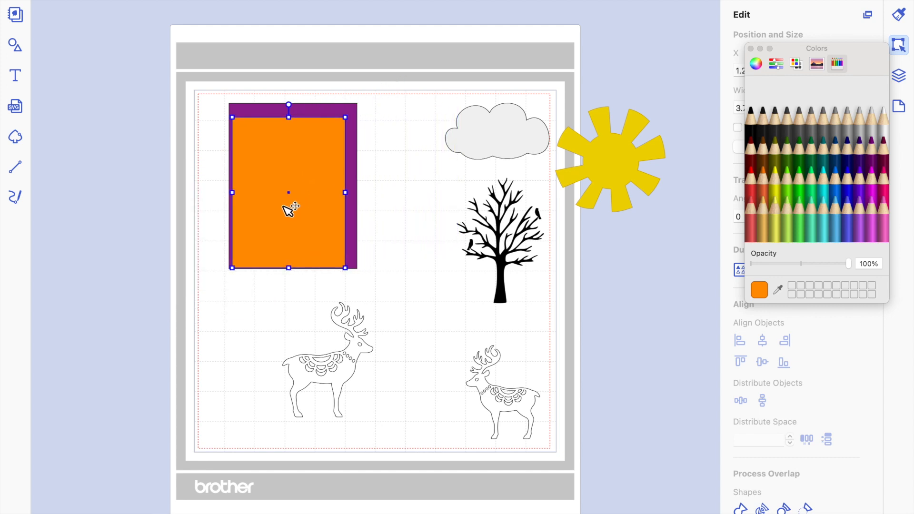
pyautogui.moveTo(374, 241); pyautogui.dragTo(313, 206)
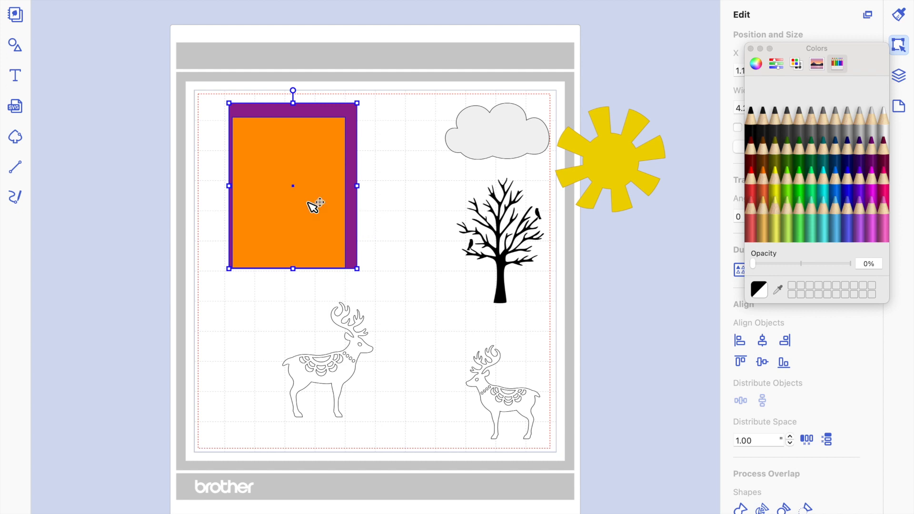
pyautogui.click(762, 340)
pyautogui.click(762, 362)
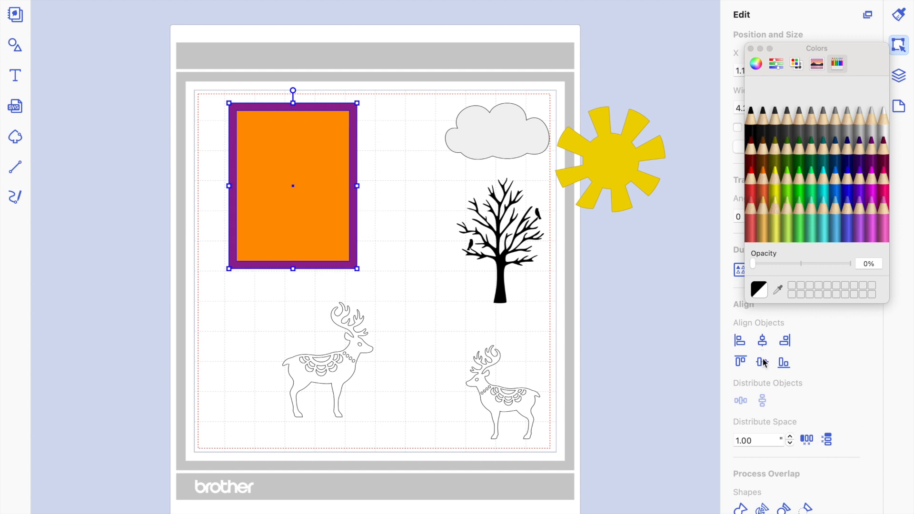
pyautogui.click(422, 222)
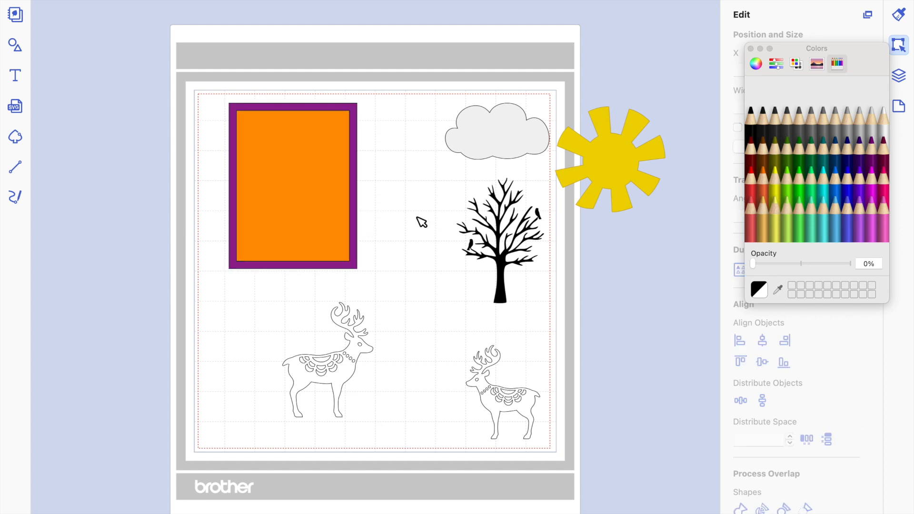
# - Bring the orange rectangle to the front of the plum rectangle
pyautogui.click(307, 163)
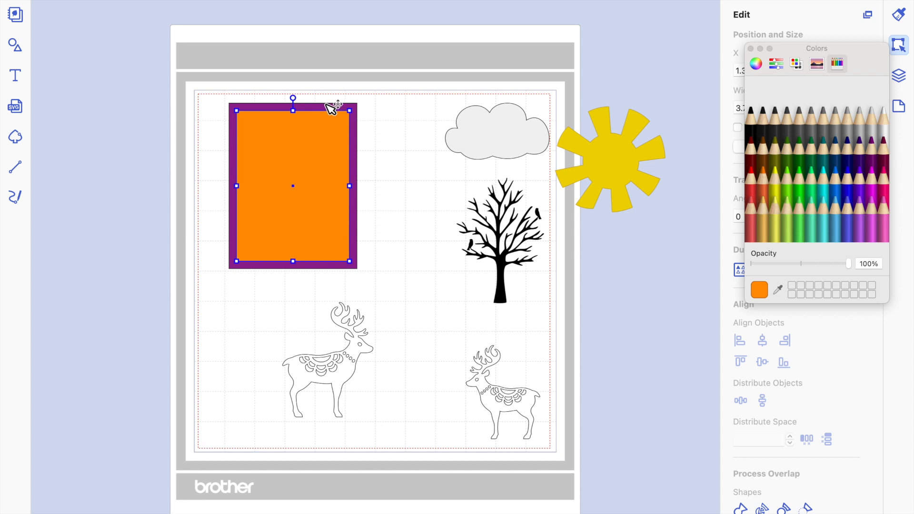
pyautogui.click(216, 1)
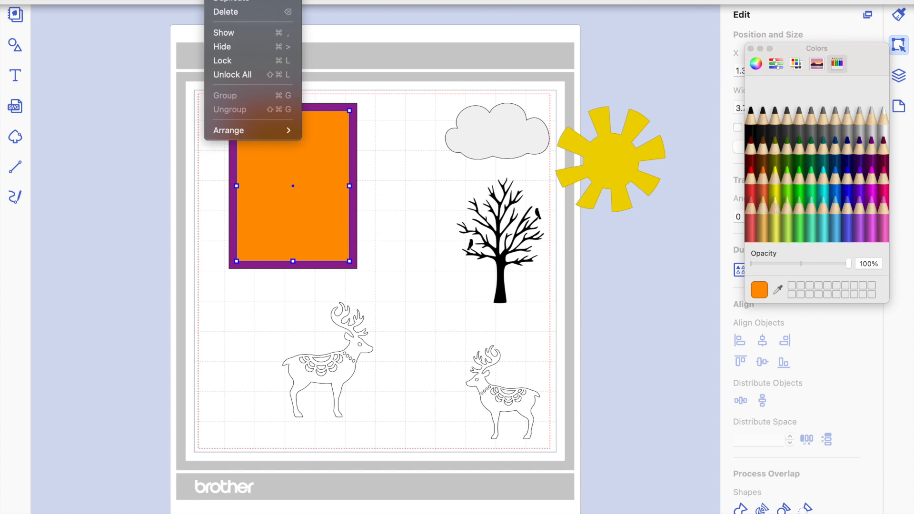
pyautogui.moveTo(244, 134)
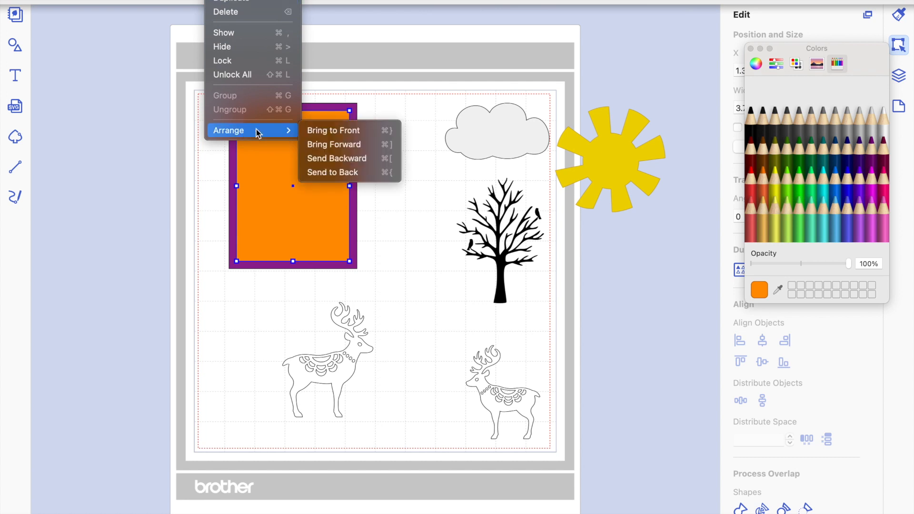
pyautogui.click(316, 132)
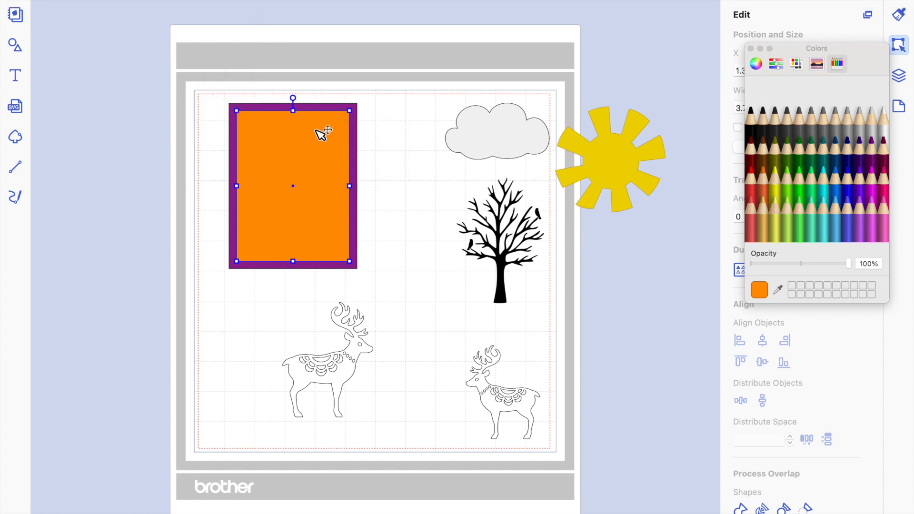
pyautogui.click(405, 187)
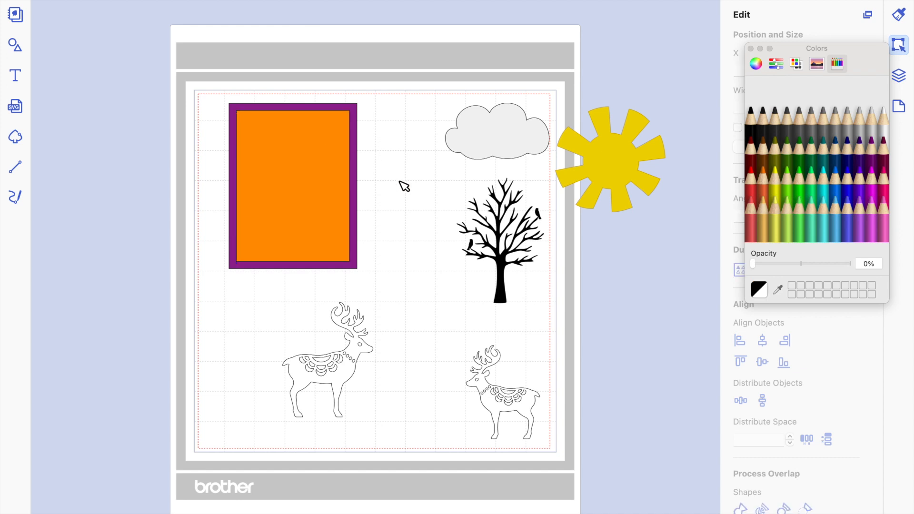
# - Subtract the orange rectangle from the plum rectangle to make a hollow frame, and delete the leftover orange piece
pyautogui.moveTo(371, 263); pyautogui.dragTo(291, 215)
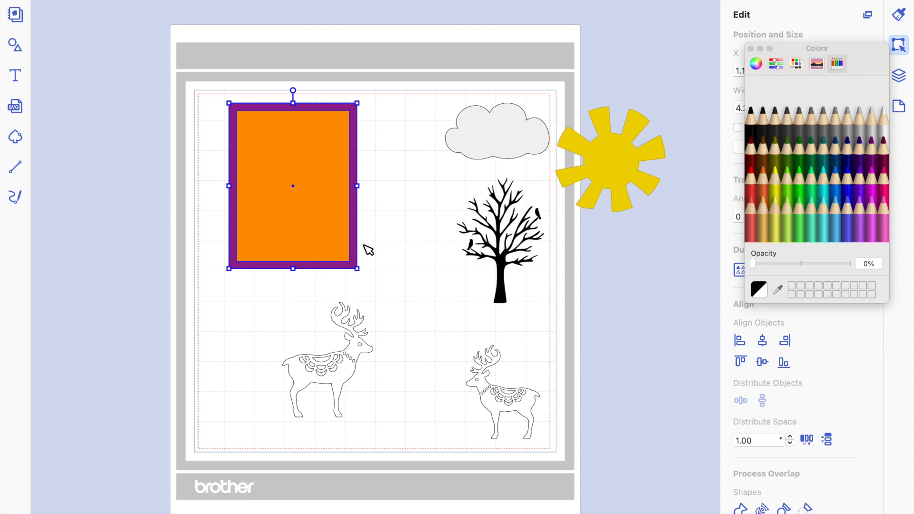
pyautogui.click(387, 240)
pyautogui.click(300, 183)
pyautogui.moveTo(302, 188); pyautogui.dragTo(437, 253)
pyautogui.press('Delete')
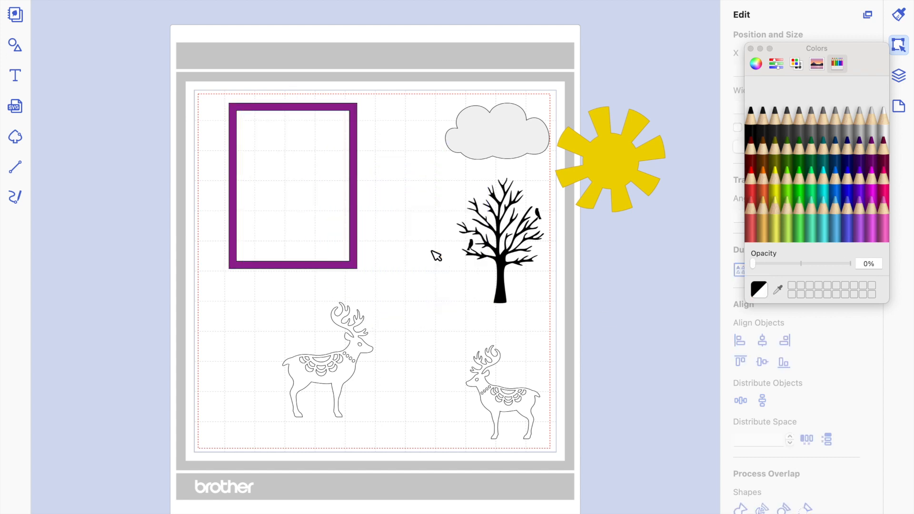
# - Shift the plum frame toward the mat's left edge, duplicate it, place the copy over the cloud and tree, and fill the copy dark green
pyautogui.moveTo(316, 106); pyautogui.dragTo(286, 106)
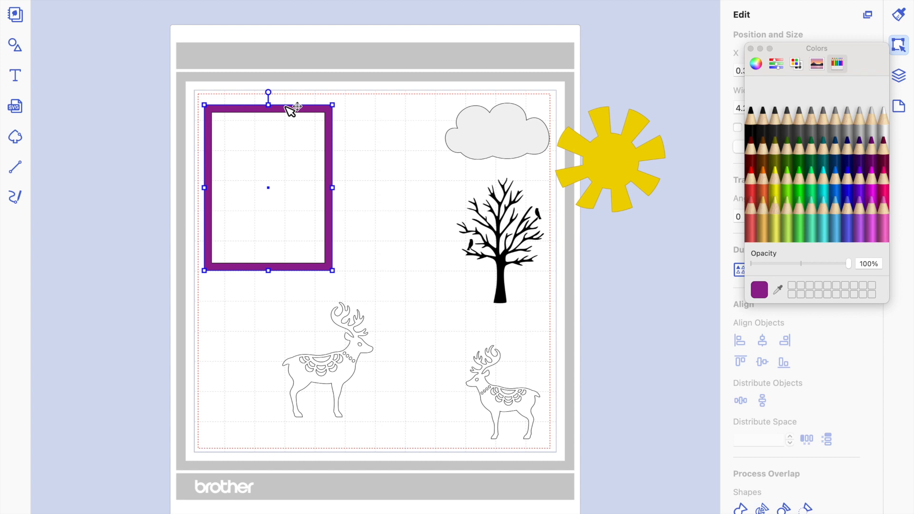
pyautogui.press('super+d')
pyautogui.moveTo(279, 196); pyautogui.dragTo(467, 189)
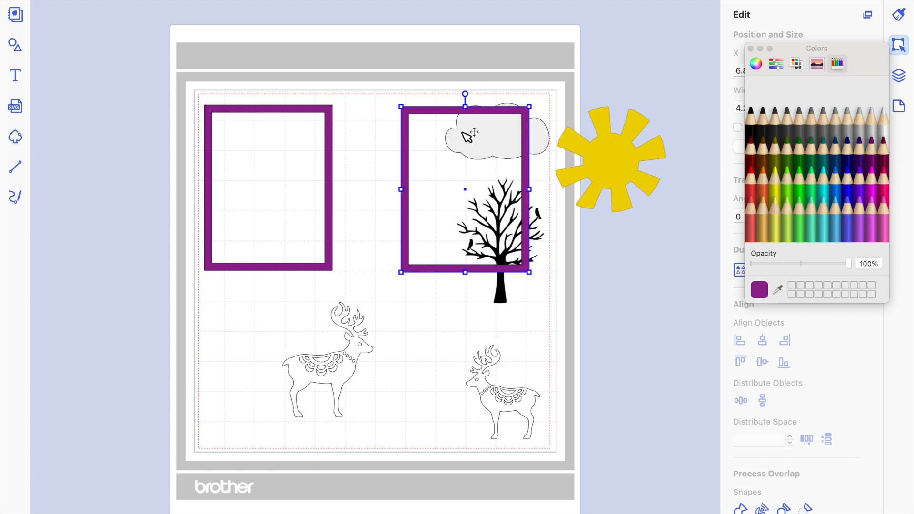
pyautogui.click(788, 152)
pyautogui.click(368, 168)
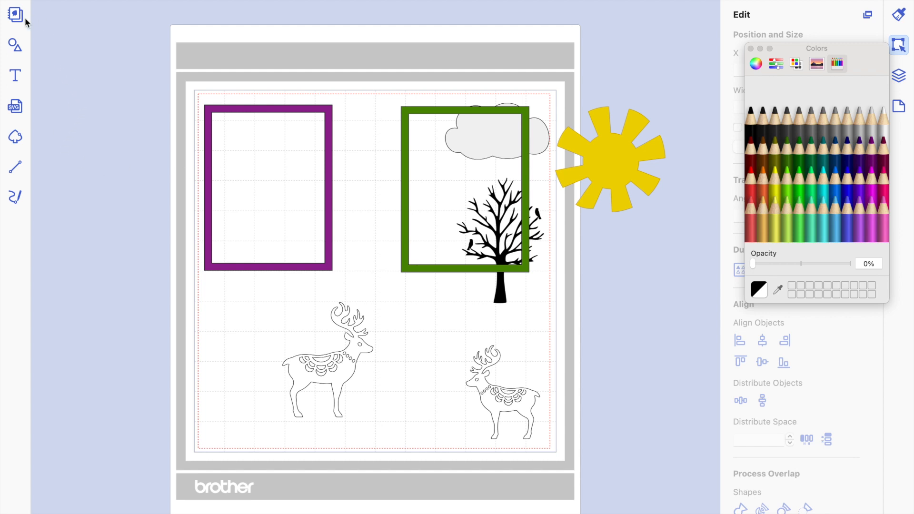
# - Insert the grass border shape onto the mat
pyautogui.click(15, 47)
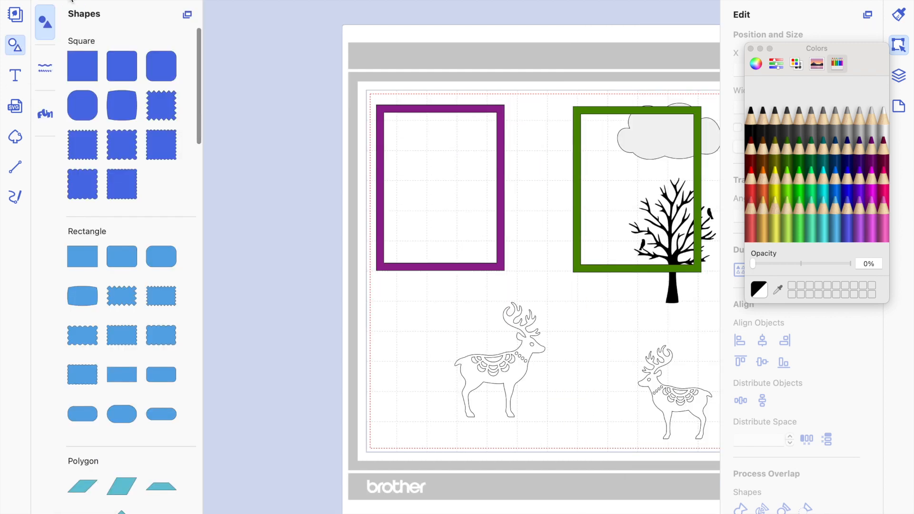
pyautogui.click(46, 66)
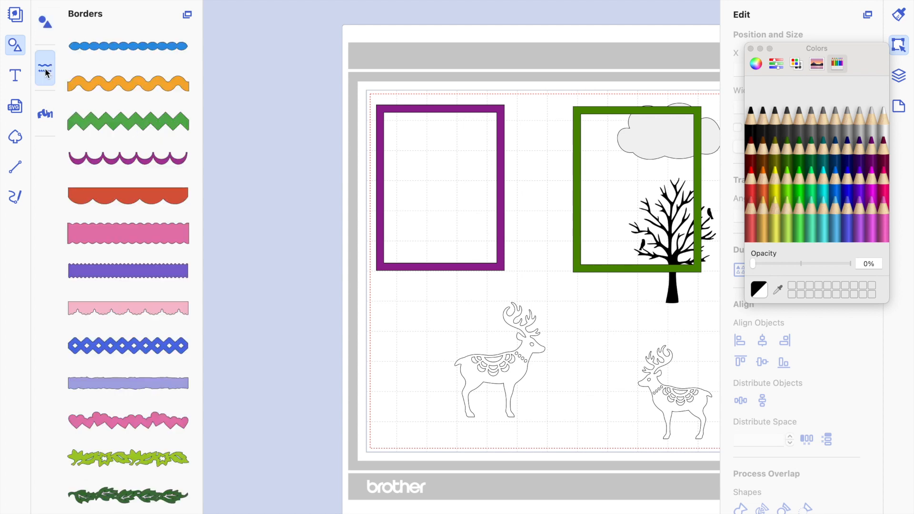
pyautogui.scroll(-8, 109, 241)
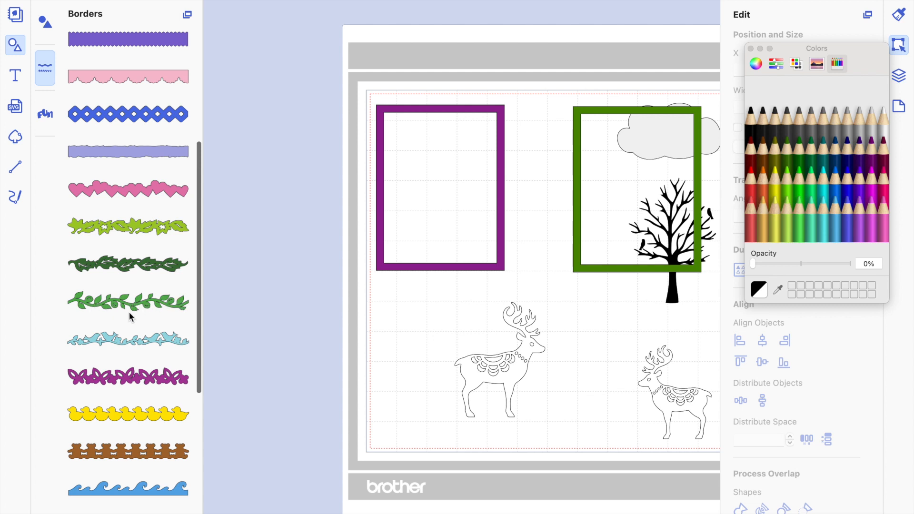
pyautogui.scroll(-5, 135, 361)
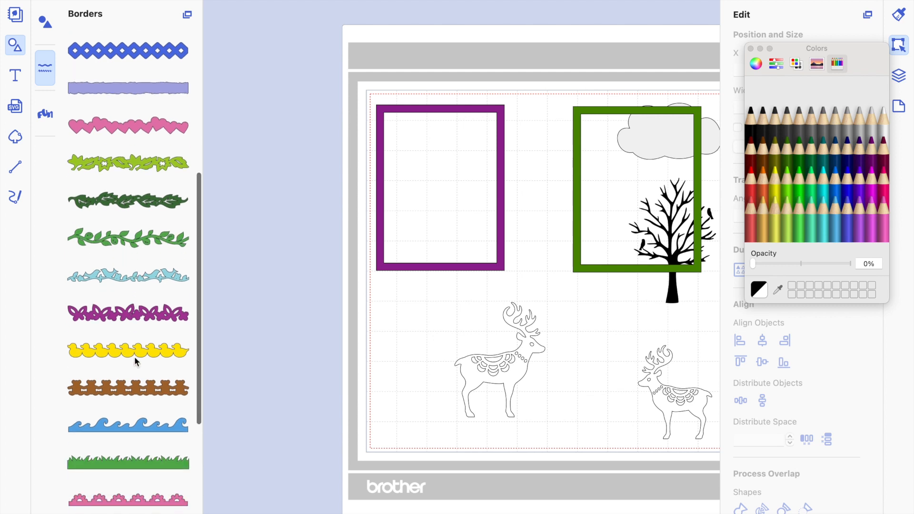
pyautogui.click(133, 373)
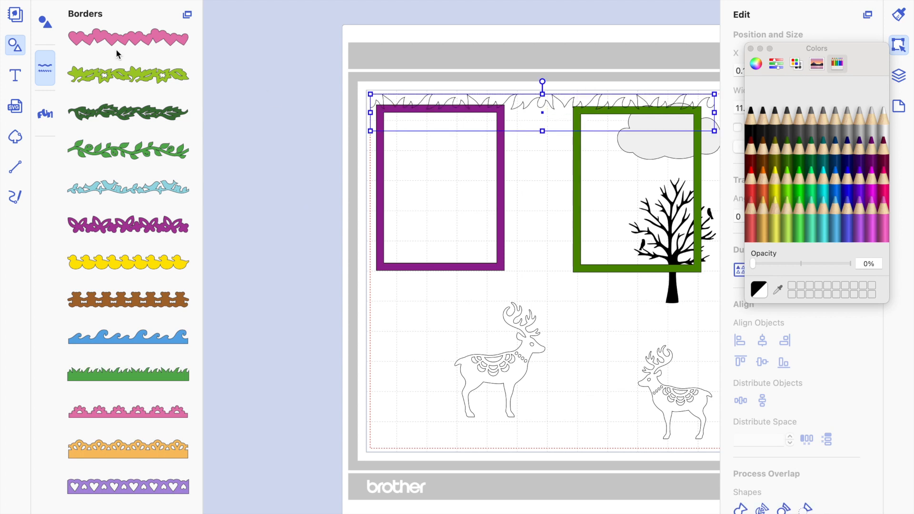
pyautogui.click(13, 47)
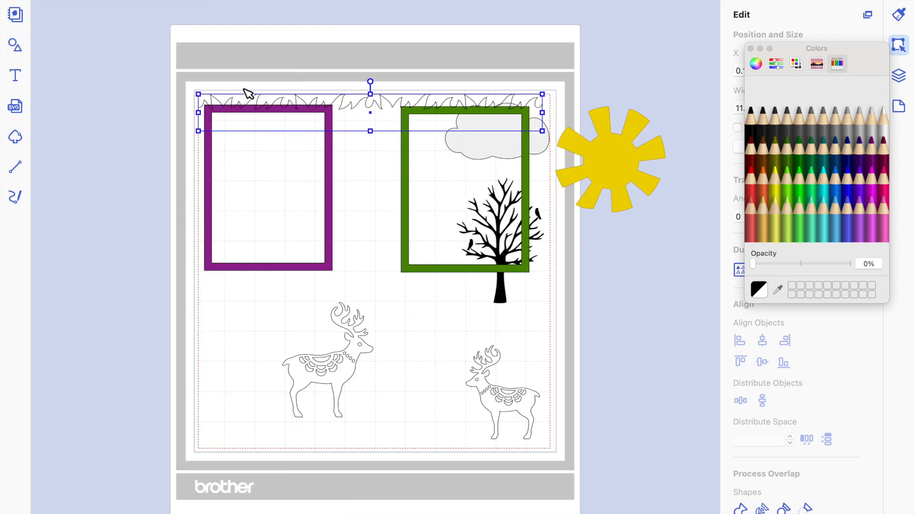
# - Shrink the grass border to about 4 inches wide, place it just below the plum frame and fill it with Flora
pyautogui.moveTo(208, 95); pyautogui.dragTo(409, 117)
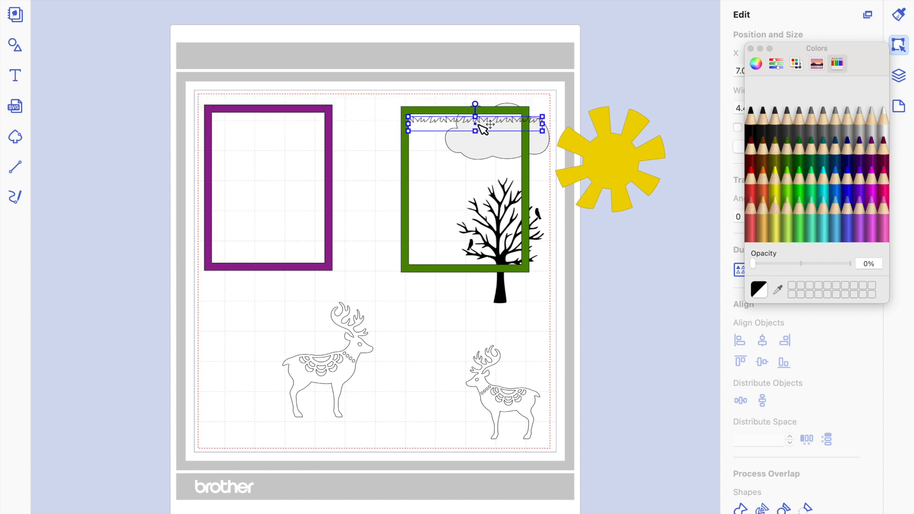
pyautogui.moveTo(471, 136); pyautogui.dragTo(269, 265)
pyautogui.moveTo(342, 253); pyautogui.dragTo(329, 257)
pyautogui.moveTo(271, 257); pyautogui.dragTo(270, 298)
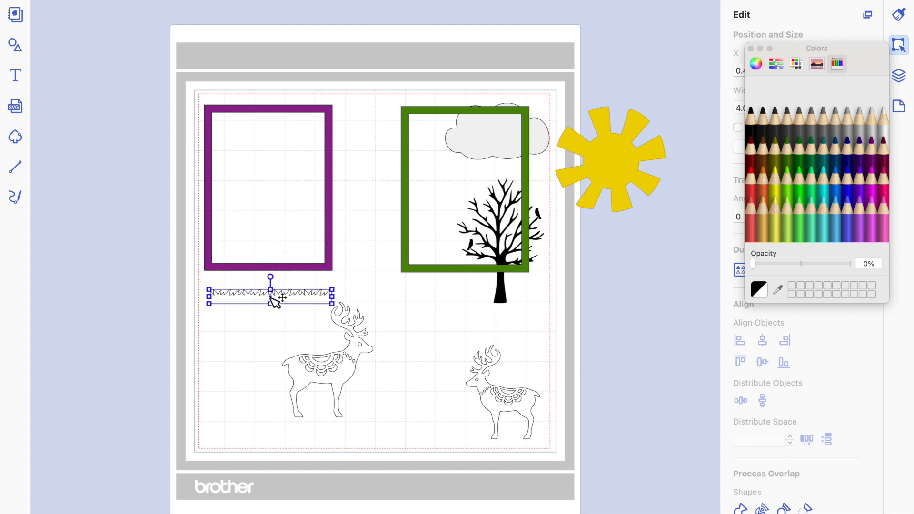
pyautogui.click(798, 210)
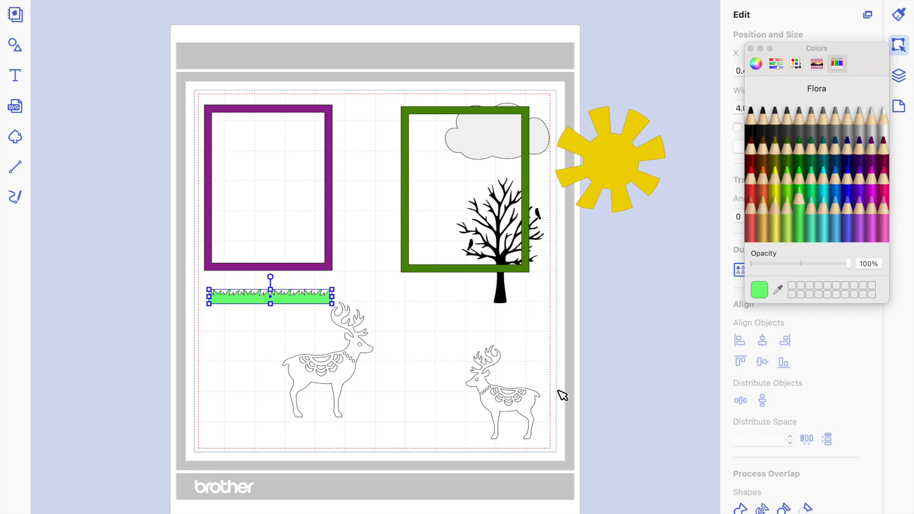
# - Shrink the right-facing deer to about 2.2 inches wide and place it in the plum frame's lower left corner
pyautogui.click(326, 369)
pyautogui.moveTo(373, 416); pyautogui.dragTo(349, 387)
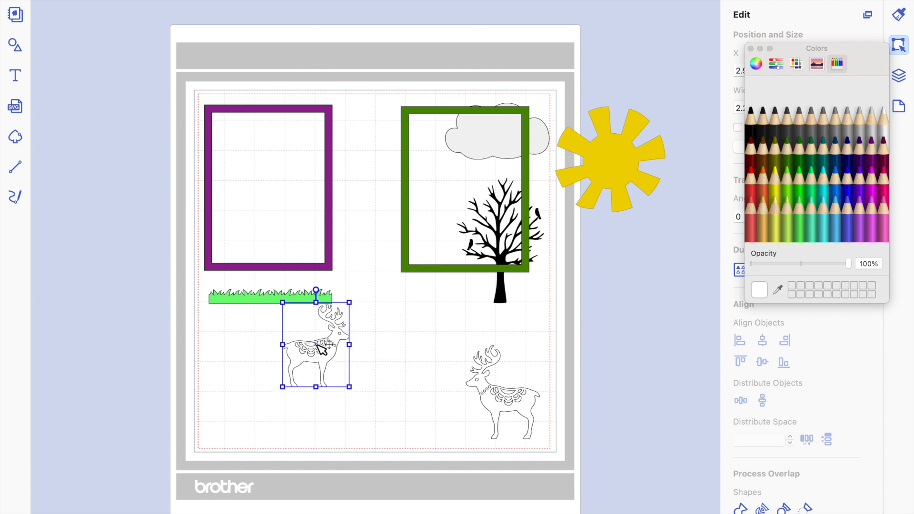
pyautogui.moveTo(323, 343); pyautogui.dragTo(245, 222)
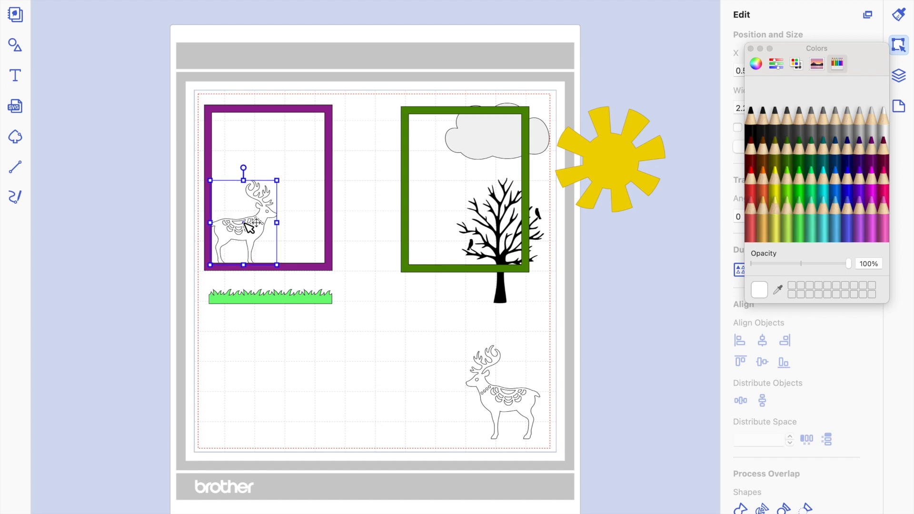
# - Fill the deer in the plum frame with Magnesium
pyautogui.scroll(6, 248, 227)
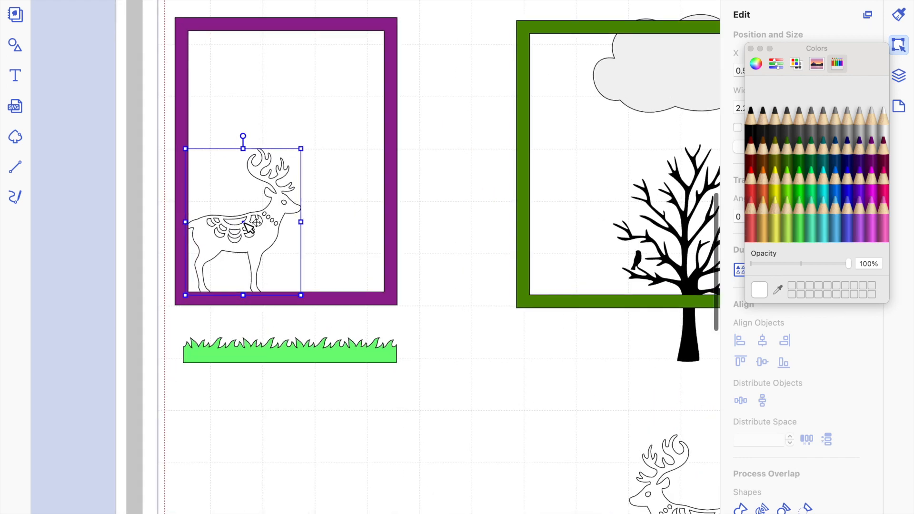
pyautogui.click(871, 127)
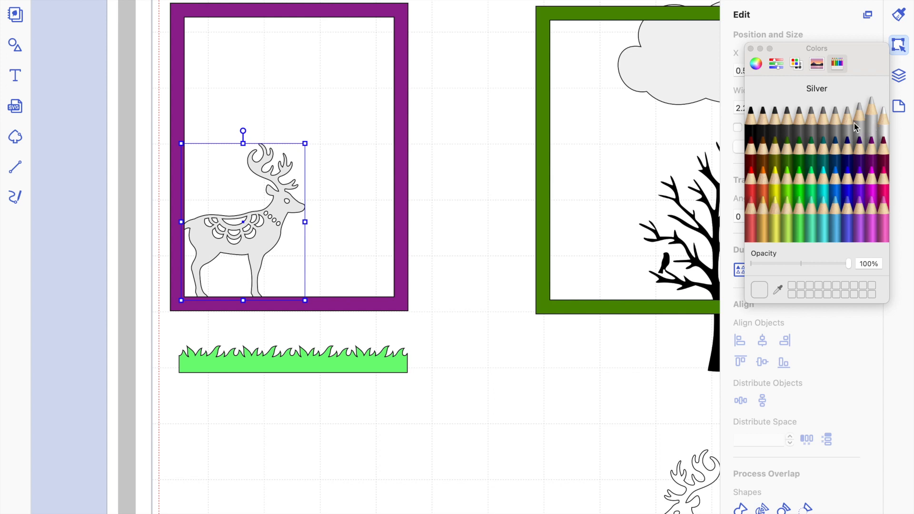
pyautogui.click(847, 123)
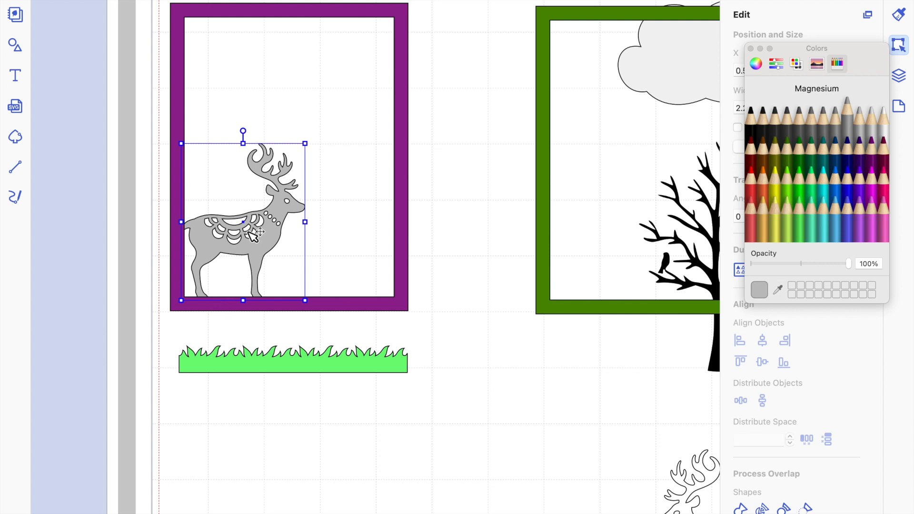
# - Move the deer clear of the plum frame's edges and bring it to the front
pyautogui.moveTo(253, 223); pyautogui.dragTo(258, 218)
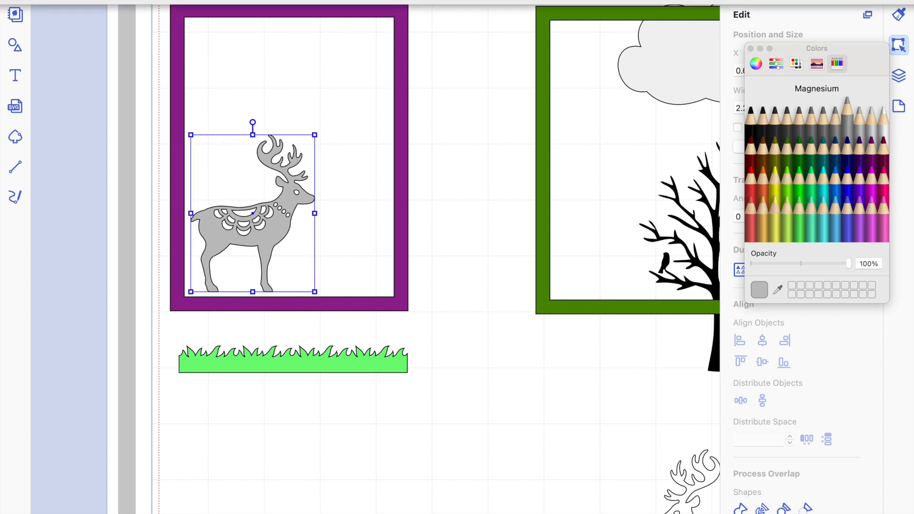
pyautogui.click(252, 1)
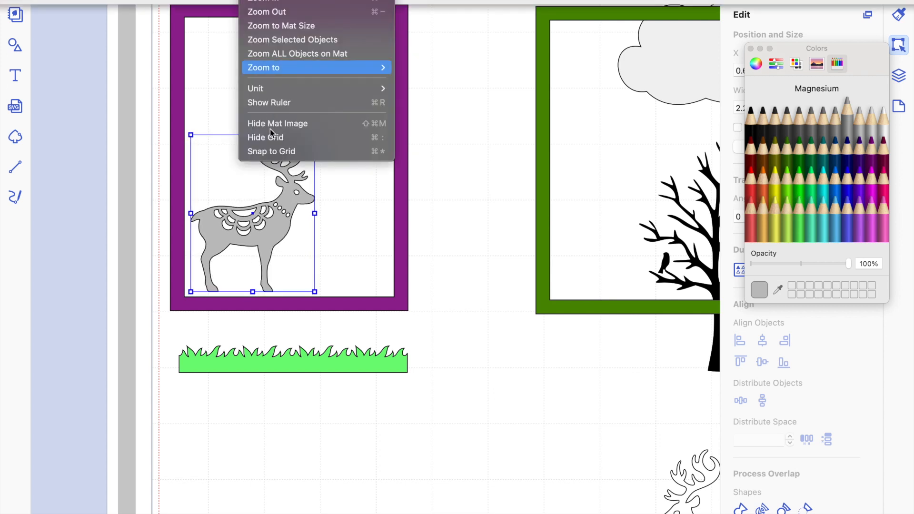
pyautogui.moveTo(219, 1)
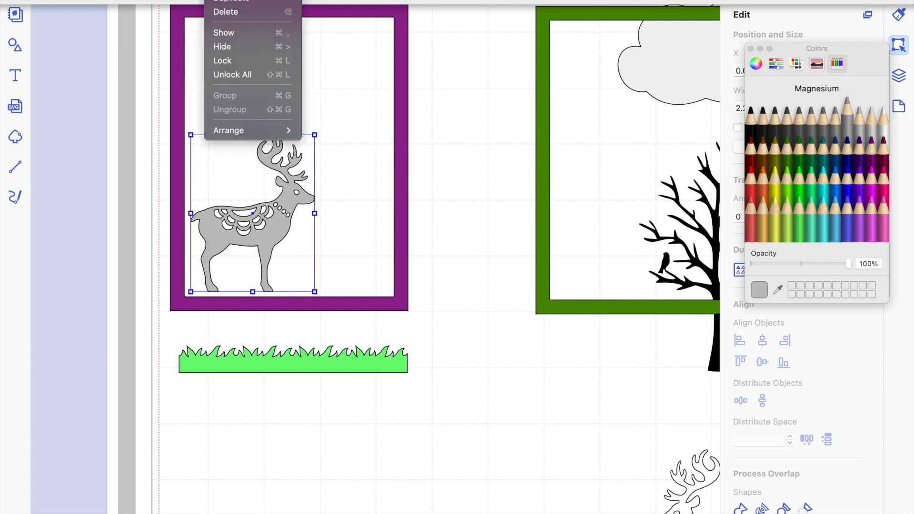
pyautogui.moveTo(236, 134)
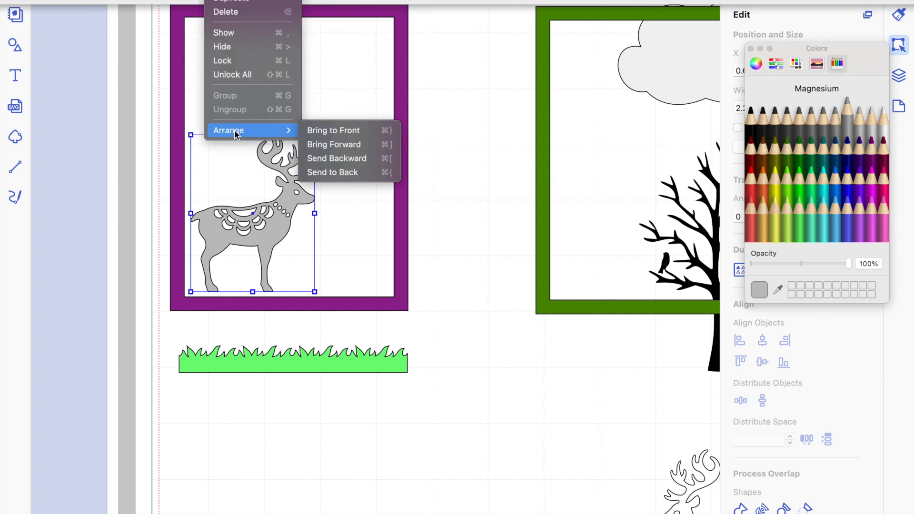
pyautogui.click(324, 131)
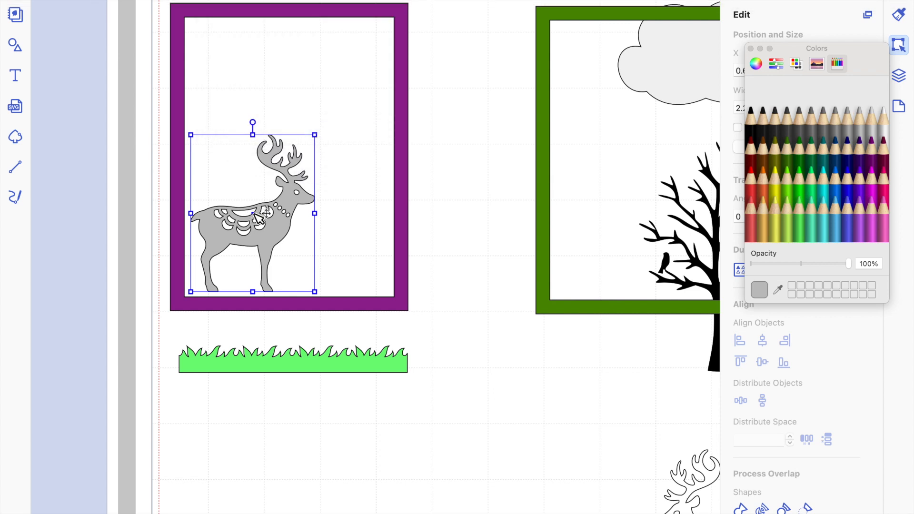
# - Overlap the deer onto the frame's left and bottom edges, and lay the grass strip across the frame's bottom edge
pyautogui.moveTo(254, 212)
pyautogui.mouseDown()
pyautogui.moveTo(240, 220)
pyautogui.moveTo(245, 226)
pyautogui.mouseUp()
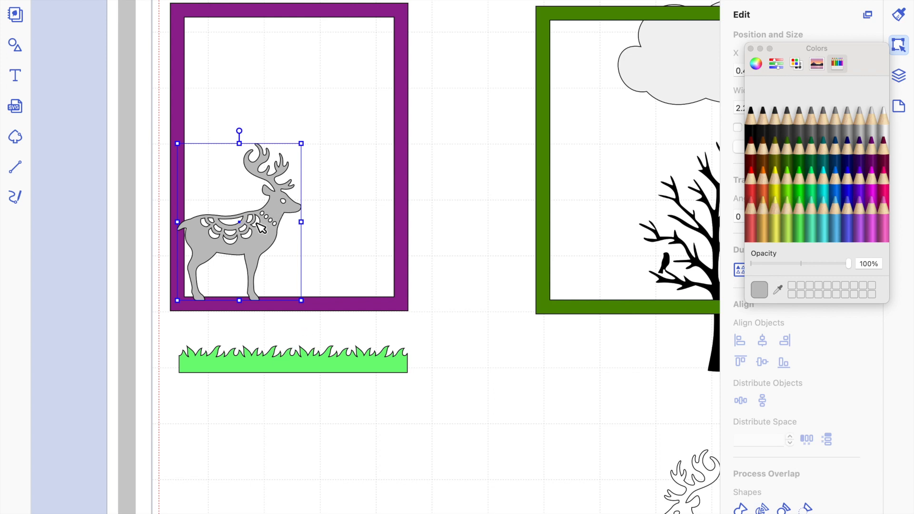
pyautogui.click(292, 365)
pyautogui.moveTo(292, 364); pyautogui.dragTo(286, 298)
# - Nudge the deer upward and slightly right so its hooves rest on the grass and its tail overlaps the frame
pyautogui.click(268, 225)
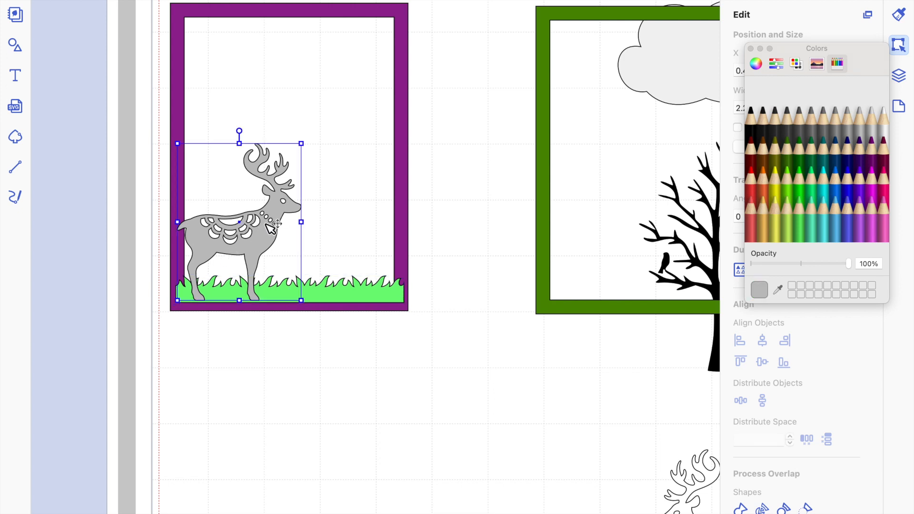
pyautogui.press('Up')
pyautogui.press('Up')
pyautogui.press('Up')
pyautogui.press('Up')
pyautogui.press('Up')
pyautogui.press('Up')
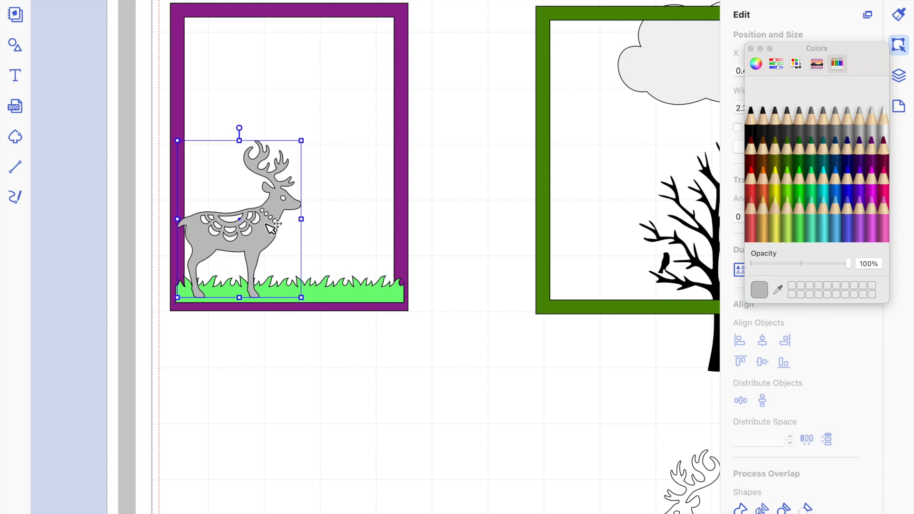
pyautogui.press('Up')
pyautogui.press('Up')
pyautogui.press('Up')
pyautogui.press('Up')
pyautogui.press('Up')
pyautogui.press('Up')
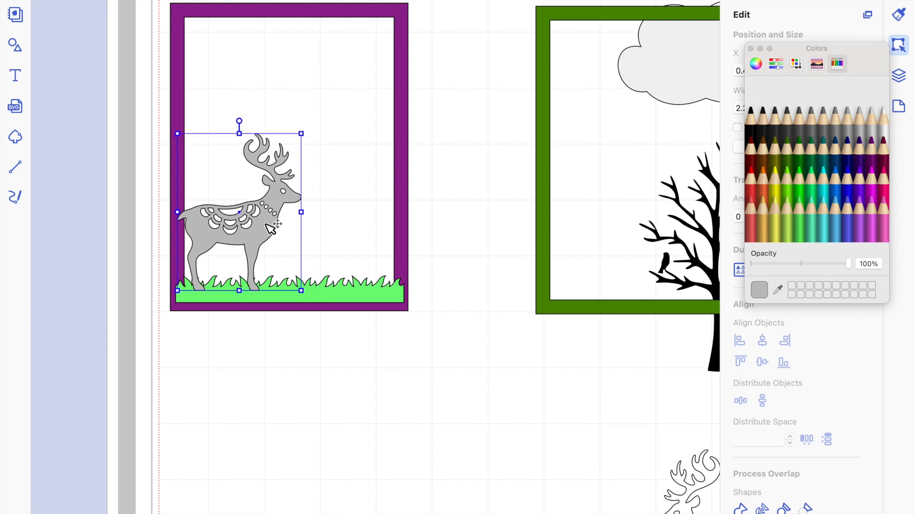
pyautogui.press('Right')
pyautogui.press('Right')
pyautogui.press('Right')
pyautogui.press('Left')
pyautogui.click(370, 357)
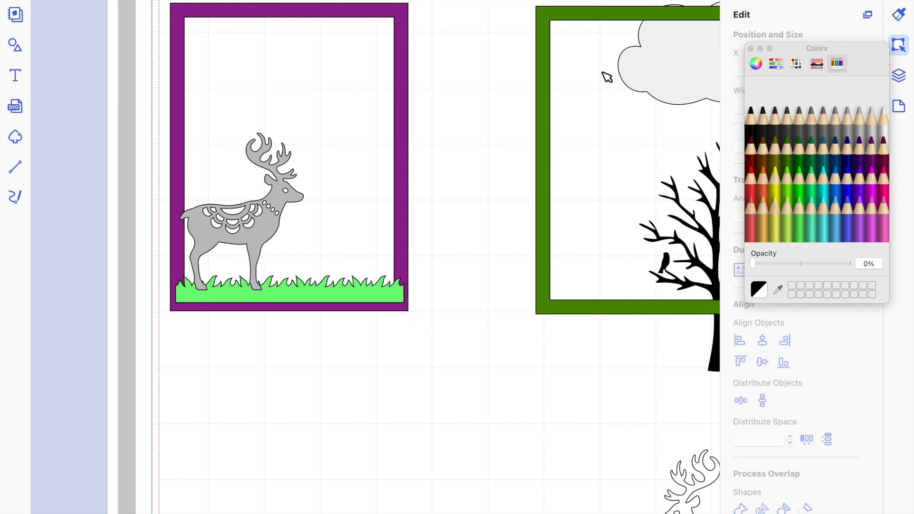
# - Move the cloud into the upper part of the plum frame, above the deer
pyautogui.moveTo(622, 67); pyautogui.dragTo(255, 90)
pyautogui.scroll(2, 254, 91)
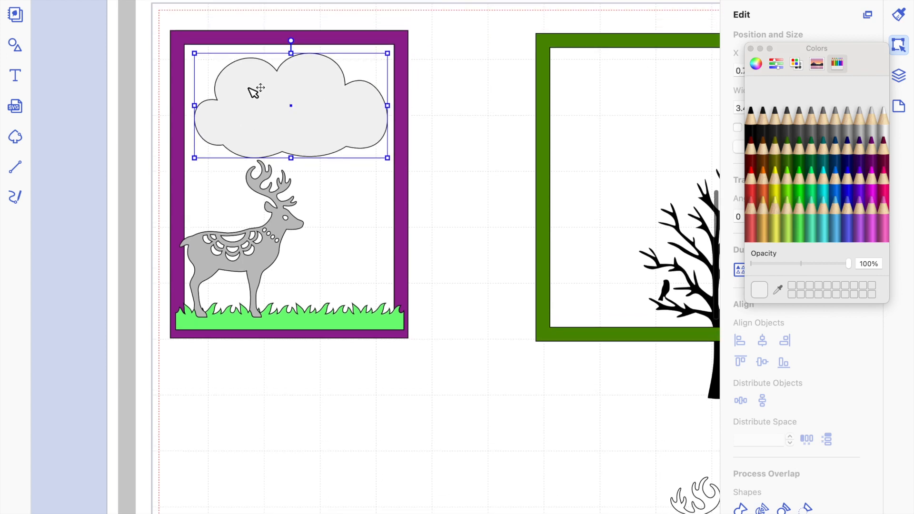
# - Shrink the cloud to about 1.72 inches wide and tilt it slightly counterclockwise in the plum frame's upper-left corner, overlapping both edges
pyautogui.scroll(1, 254, 90)
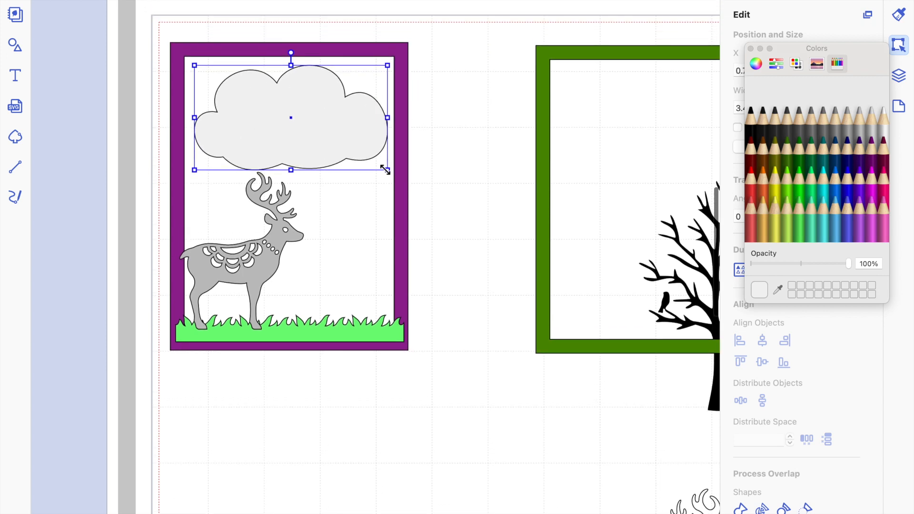
pyautogui.moveTo(368, 160); pyautogui.dragTo(301, 120)
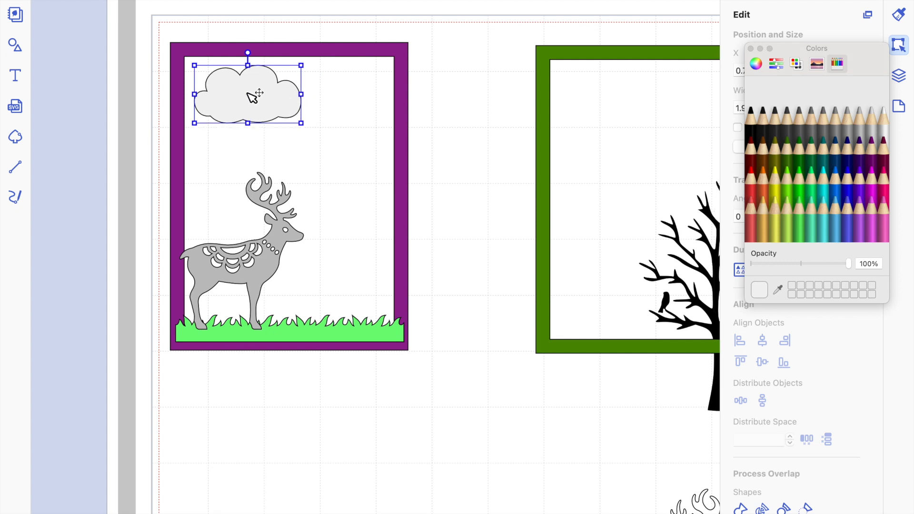
pyautogui.moveTo(248, 94); pyautogui.dragTo(230, 80)
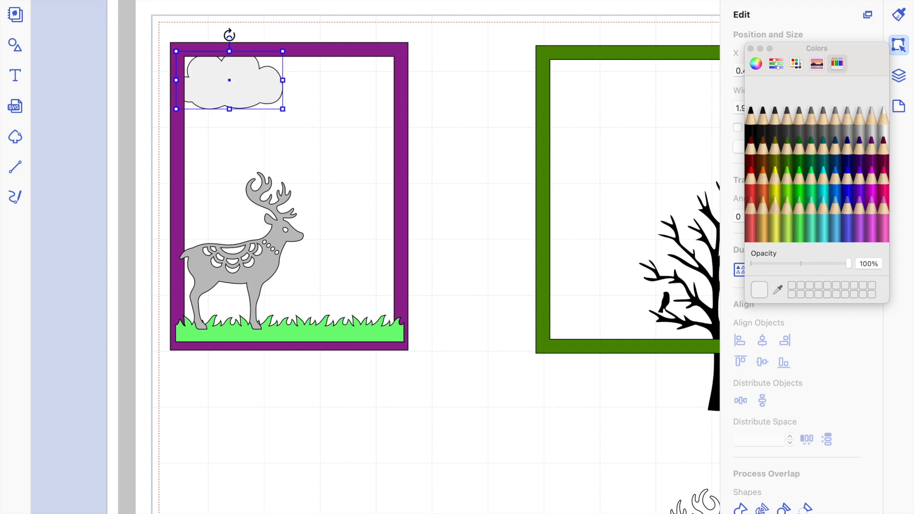
pyautogui.moveTo(227, 34); pyautogui.dragTo(225, 34)
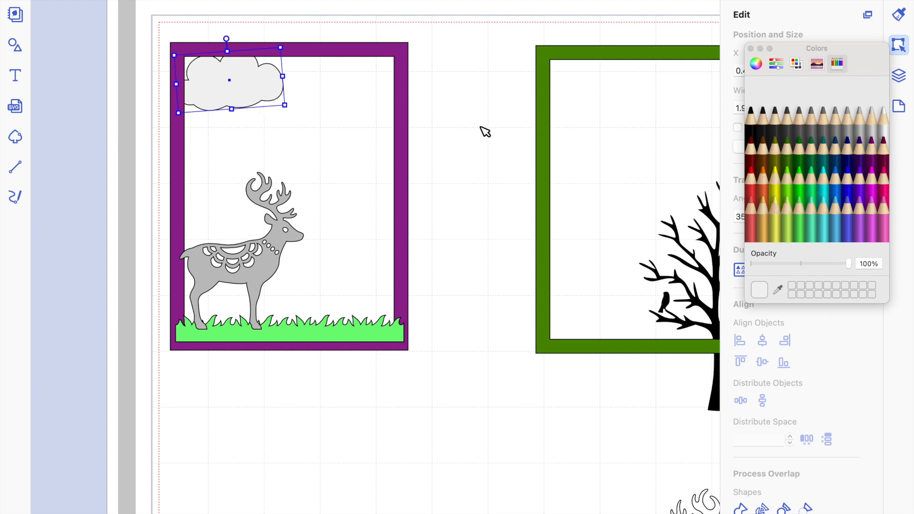
pyautogui.moveTo(279, 103); pyautogui.dragTo(274, 102)
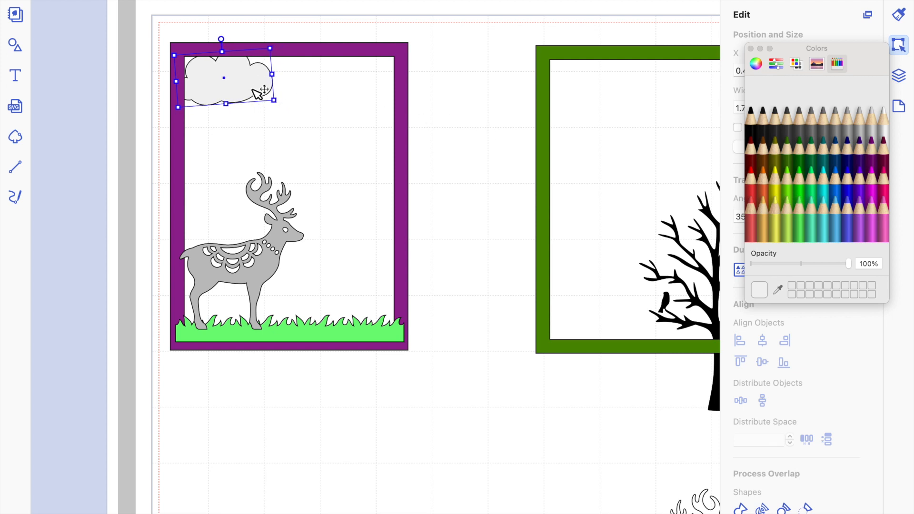
# - Place a duplicate of the cloud in the upper-right area of the plum frame, rotated to 7°
pyautogui.press('super+d')
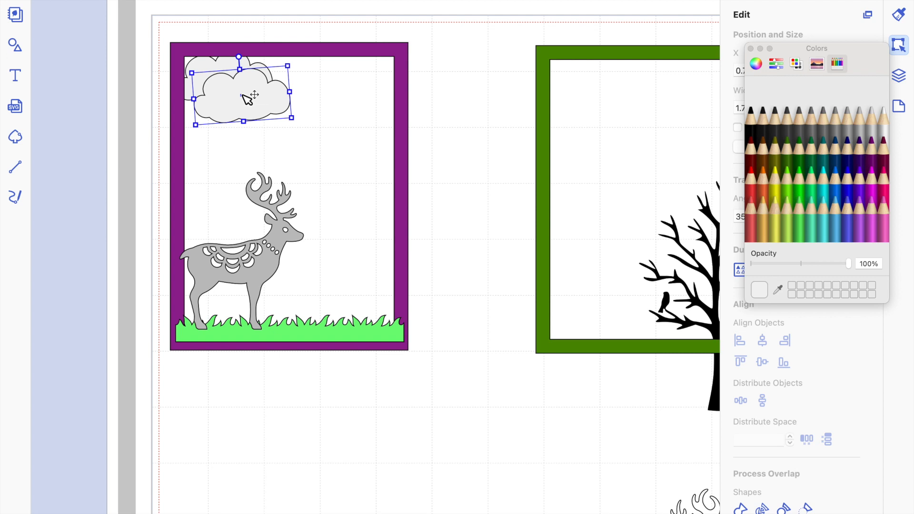
pyautogui.moveTo(260, 98); pyautogui.dragTo(335, 99)
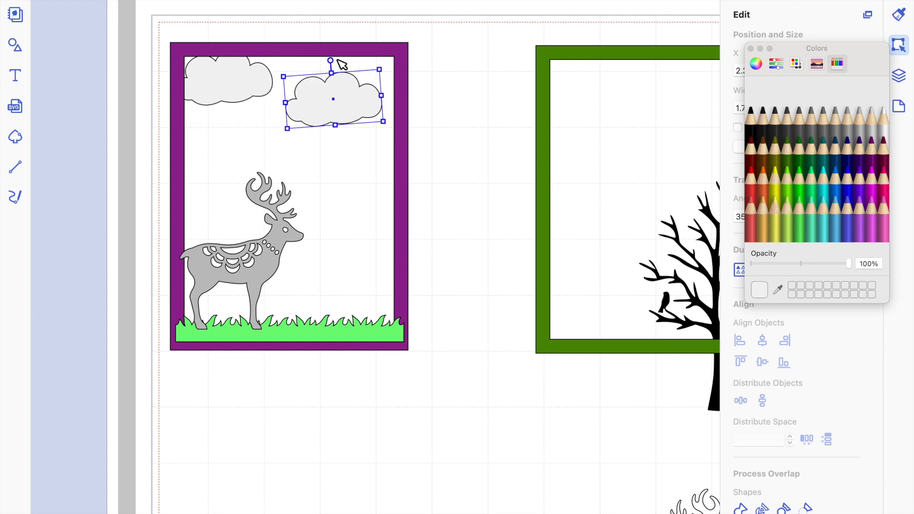
pyautogui.moveTo(333, 59); pyautogui.dragTo(338, 60)
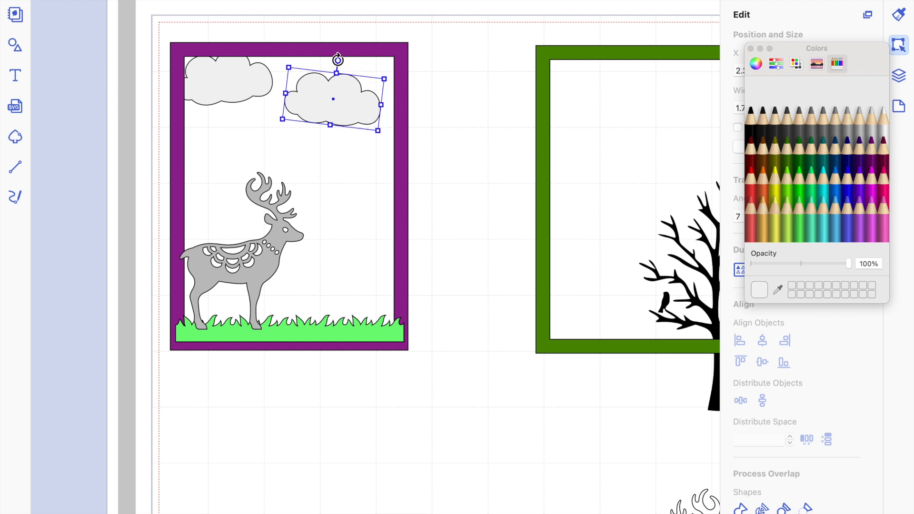
pyautogui.click(751, 49)
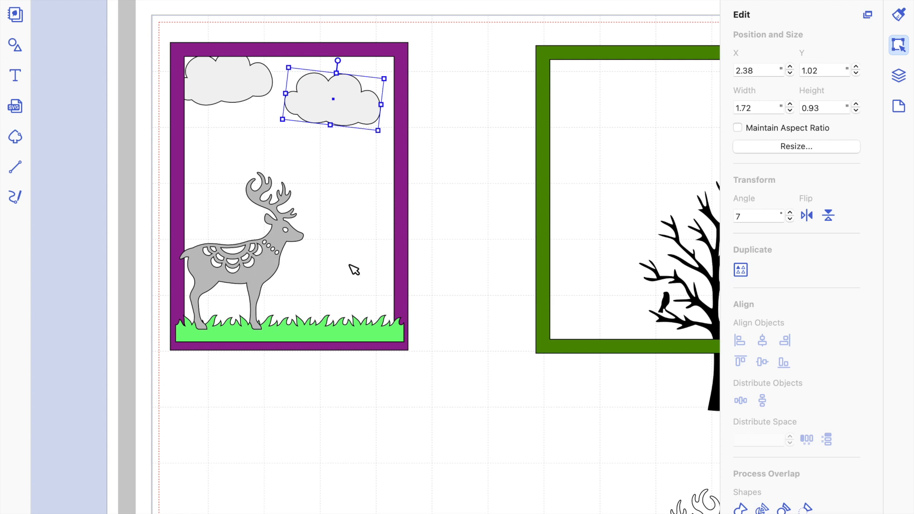
pyautogui.moveTo(701, 513); pyautogui.dragTo(653, 443)
pyautogui.moveTo(712, 513); pyautogui.dragTo(652, 444)
pyautogui.click(515, 434)
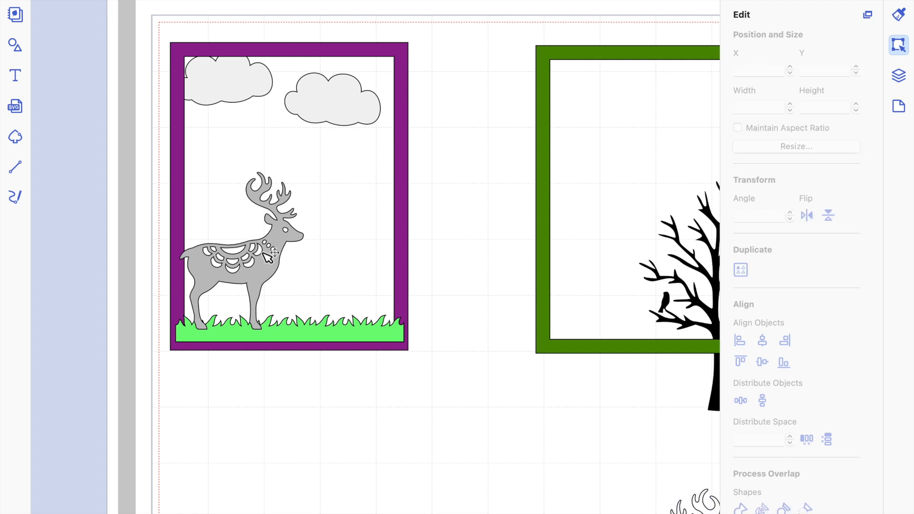
# - Mirror the duplicate cloud horizontally, rotate it to 4°, and overlap it onto the plum frame's right edge
pyautogui.click(338, 111)
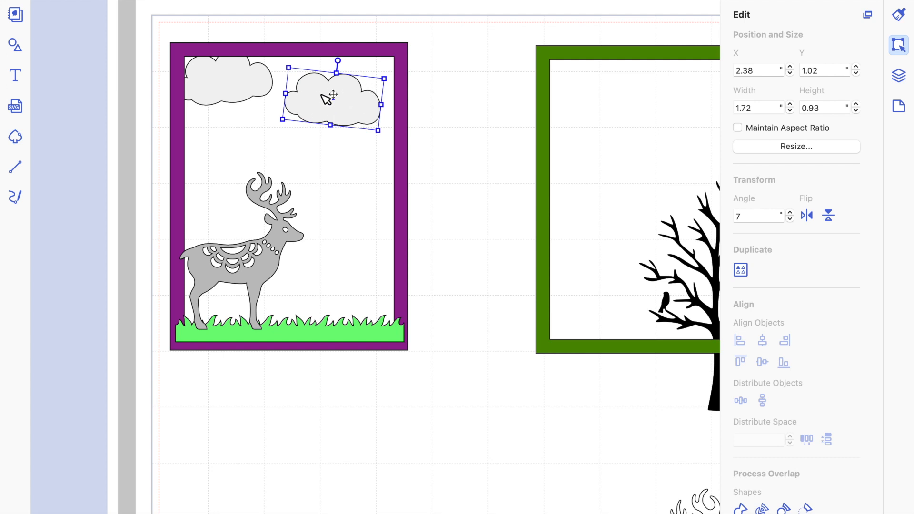
pyautogui.click(807, 217)
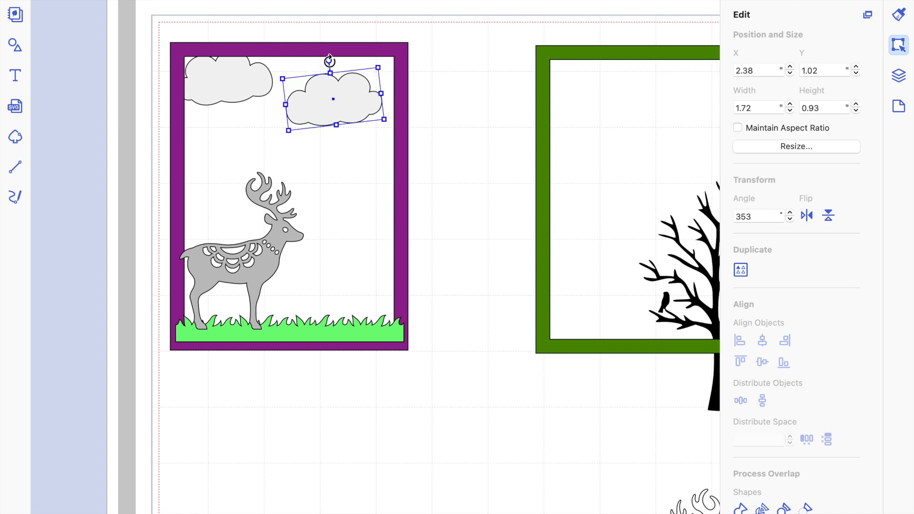
pyautogui.moveTo(334, 64); pyautogui.dragTo(336, 66)
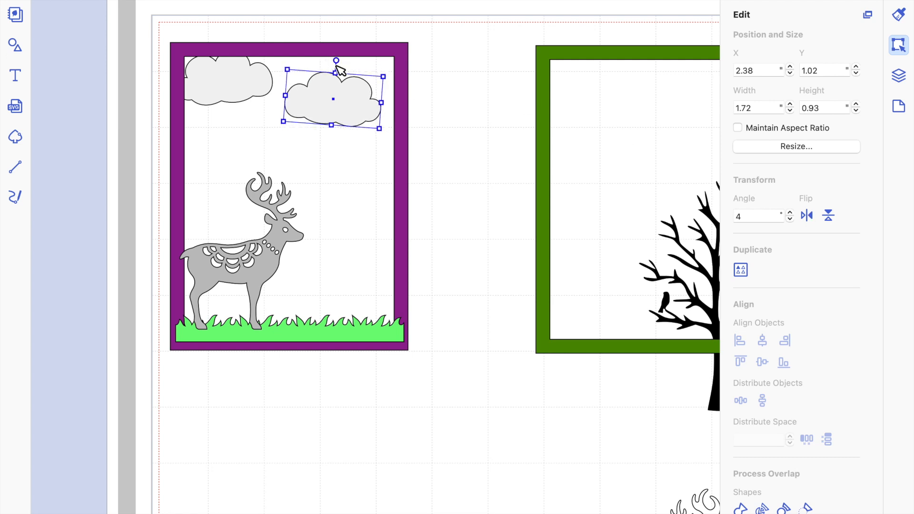
pyautogui.moveTo(347, 96)
pyautogui.mouseDown()
pyautogui.moveTo(358, 89)
pyautogui.moveTo(352, 99)
pyautogui.mouseUp()
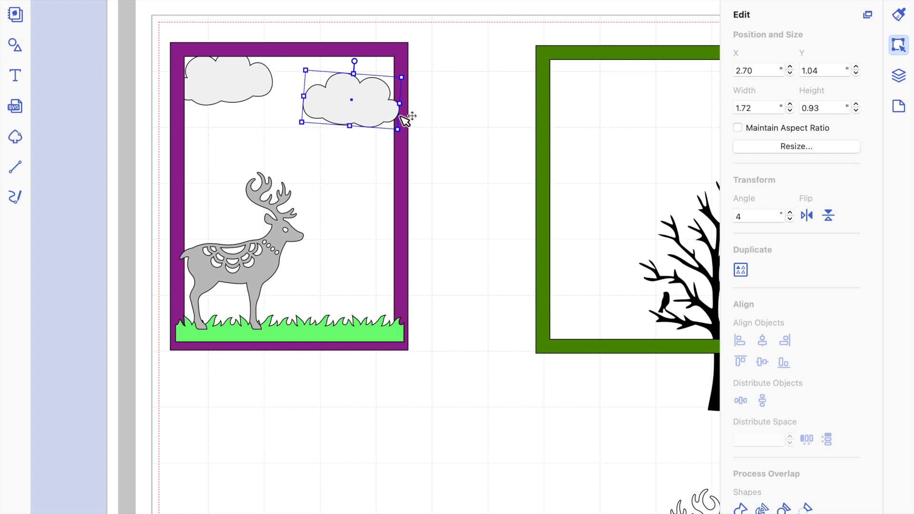
pyautogui.click(441, 115)
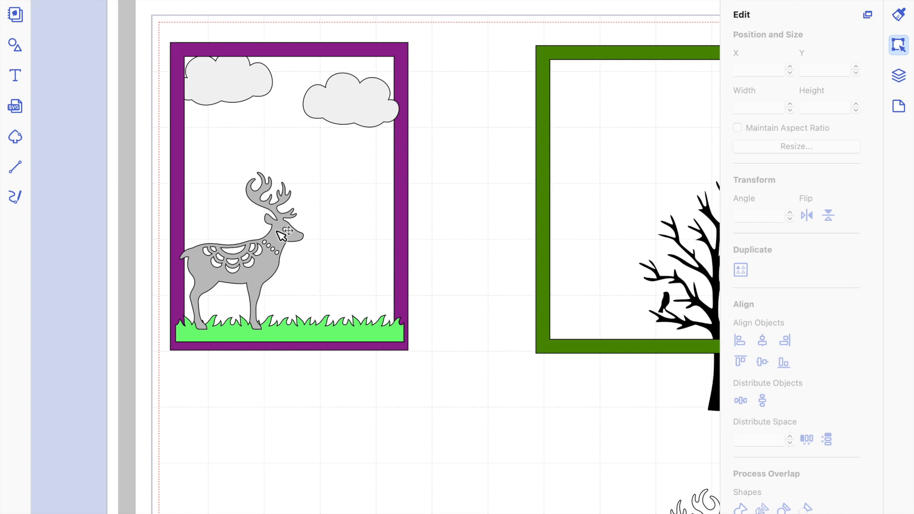
# - Shrink the deer to about 1.82 by 2.31 inches and reposition it with its hooves in the grass and its tail on the frame
pyautogui.click(274, 265)
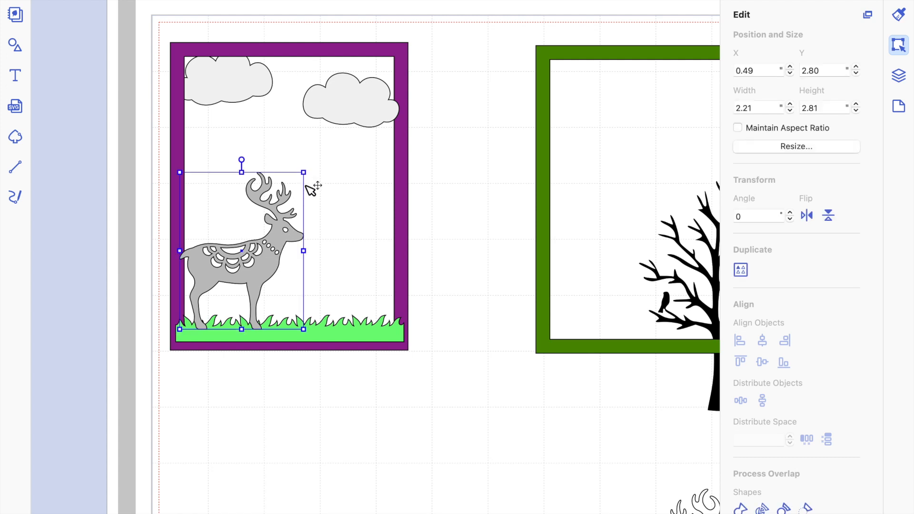
pyautogui.moveTo(304, 170); pyautogui.dragTo(281, 200)
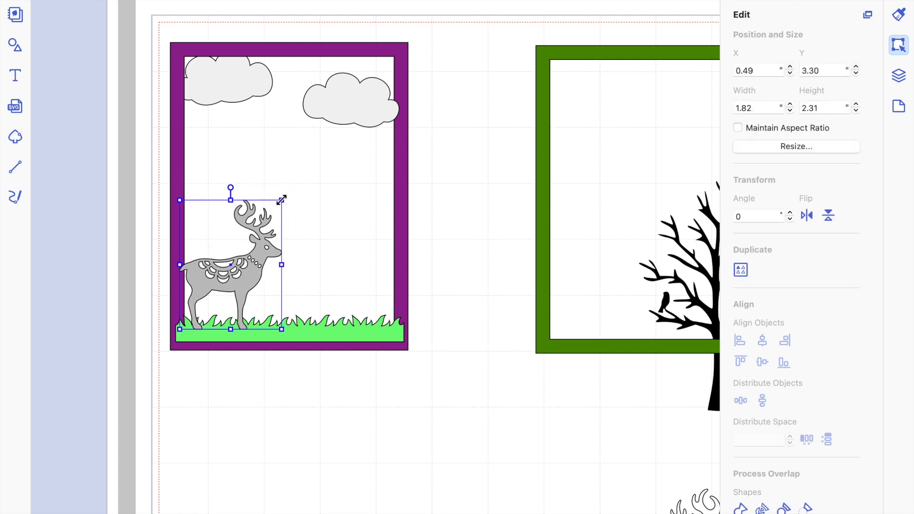
pyautogui.moveTo(237, 268); pyautogui.dragTo(239, 265)
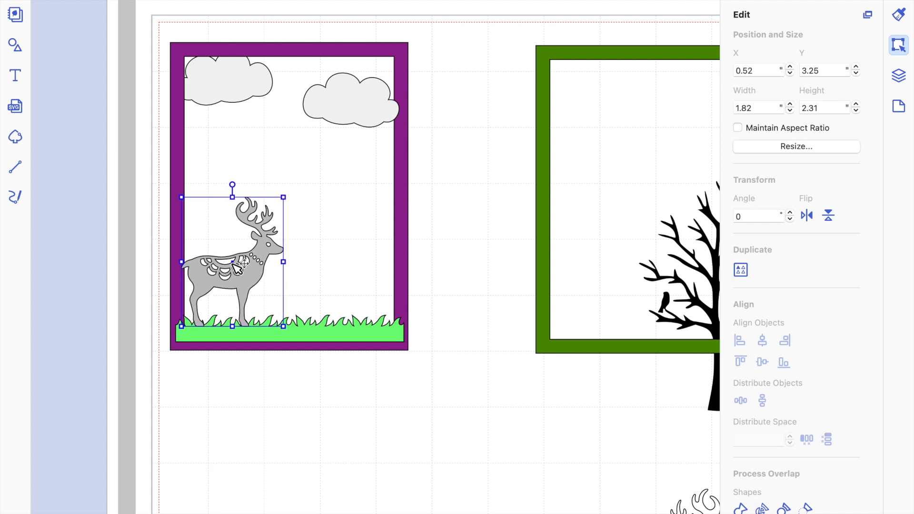
pyautogui.click(317, 432)
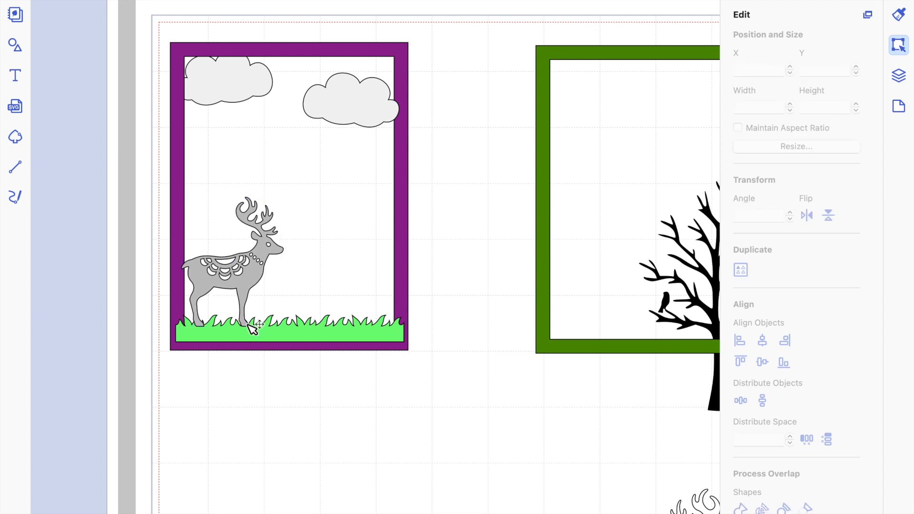
pyautogui.click(246, 268)
pyautogui.press('Down')
pyautogui.press('Down')
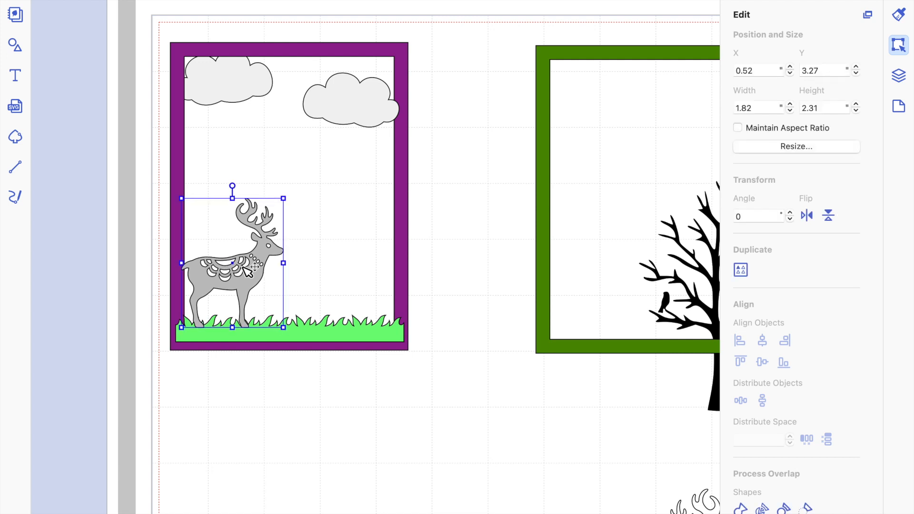
pyautogui.click(309, 387)
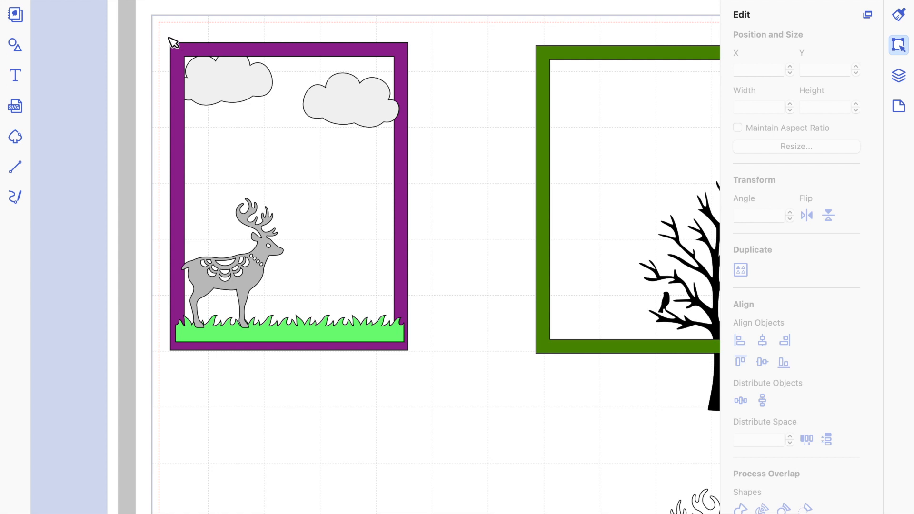
# - Weld the plum frame, both clouds, the deer and the grass strip into one shape
pyautogui.moveTo(163, 32); pyautogui.dragTo(428, 383)
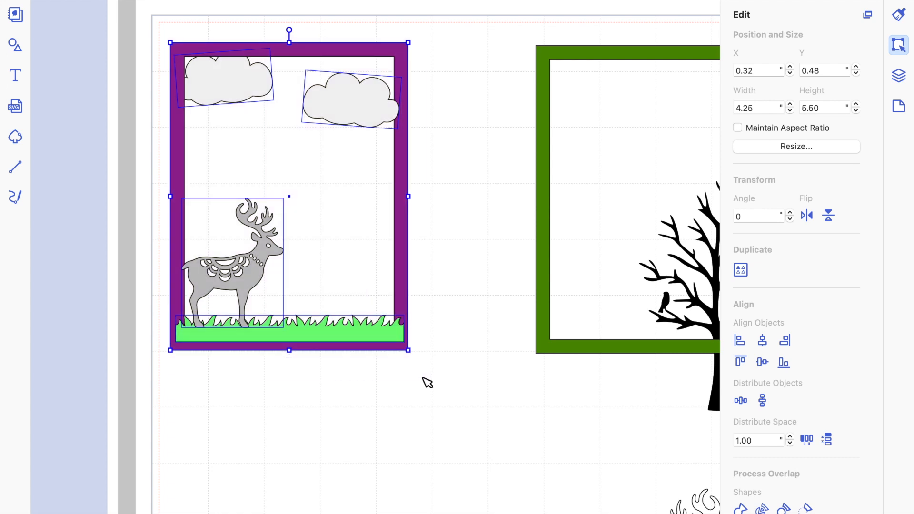
pyautogui.scroll(-5, 747, 480)
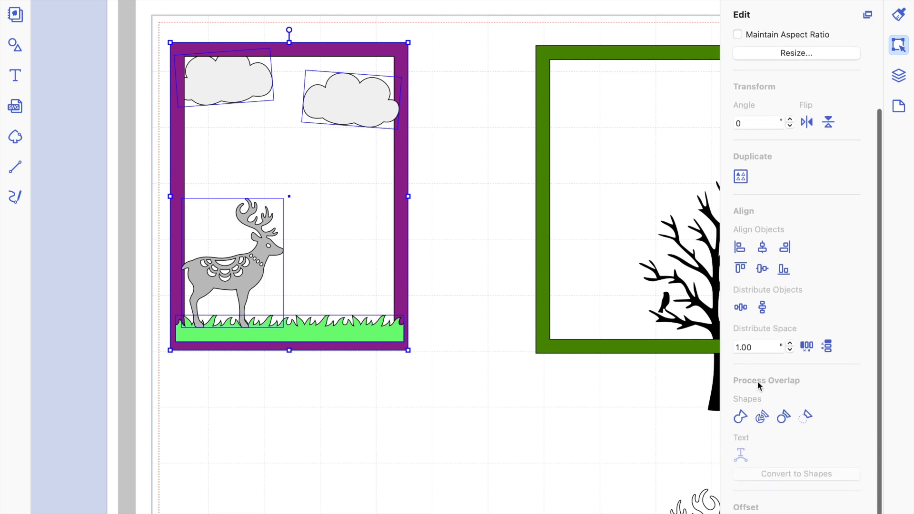
pyautogui.click(739, 419)
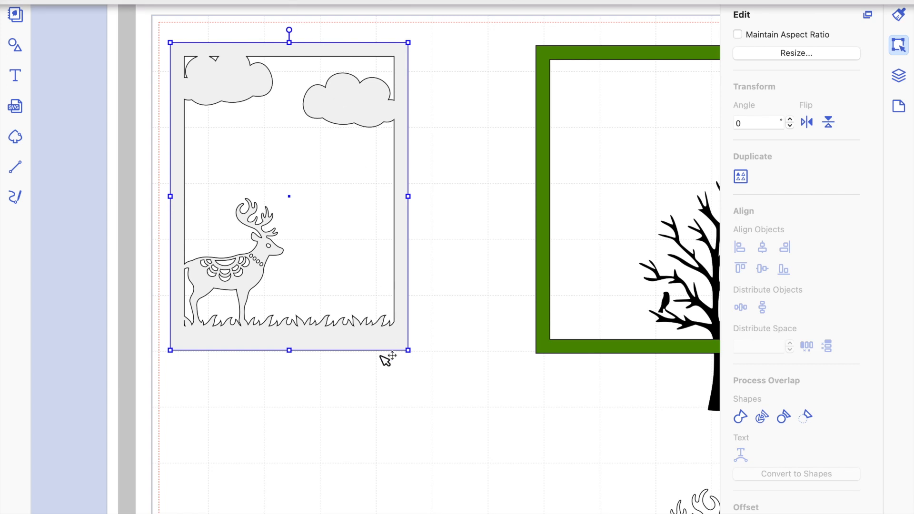
# - Fill the welded deer scene with Maraschino red
pyautogui.click(300, 1)
pyautogui.click(751, 184)
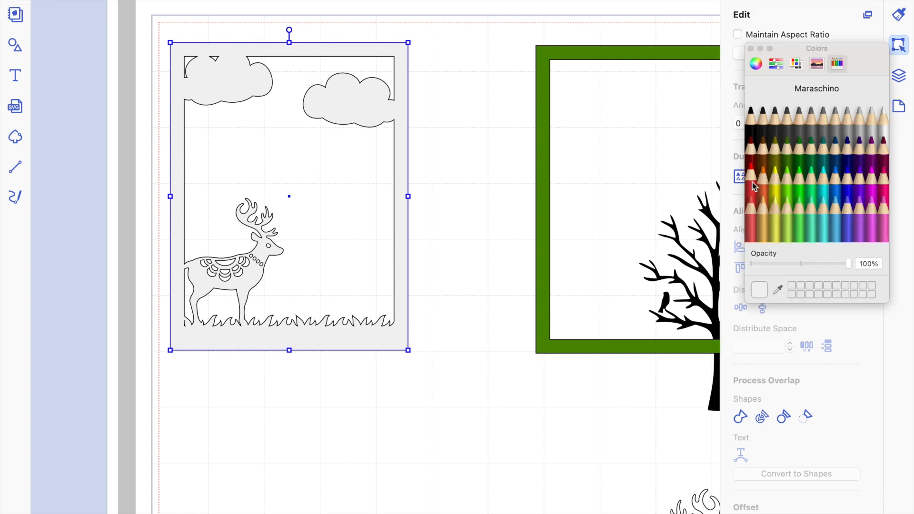
pyautogui.click(420, 427)
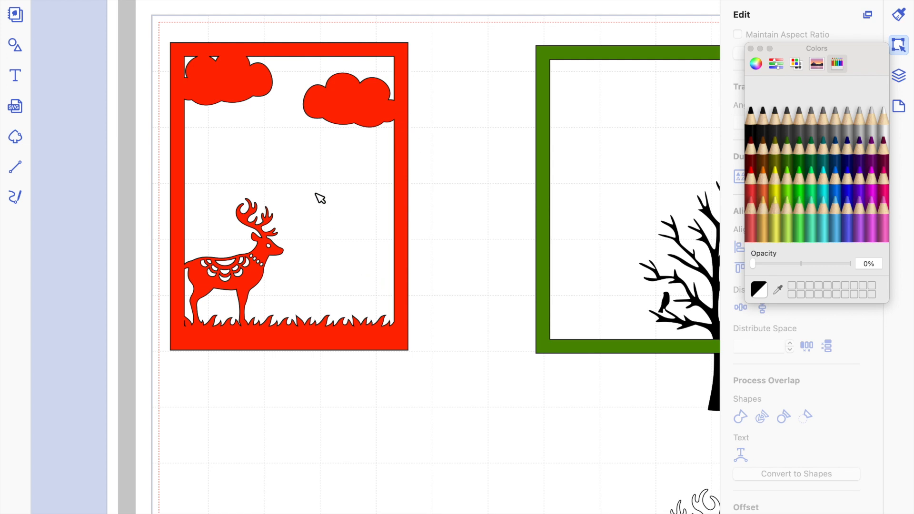
# - Move the yellow sun onto the green frame's left edge and the unfilled deer to the frame's bottom-left corner
pyautogui.hscroll(3, 449, 247)
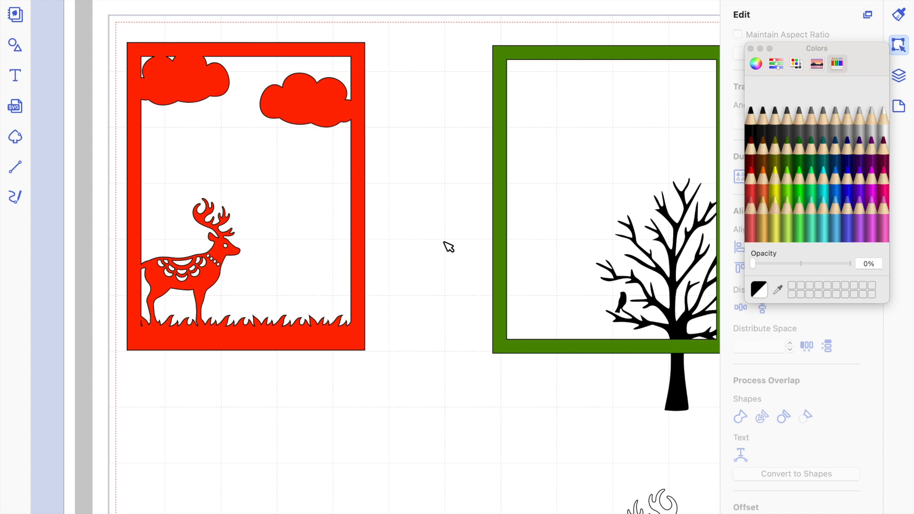
pyautogui.hscroll(4, 449, 247)
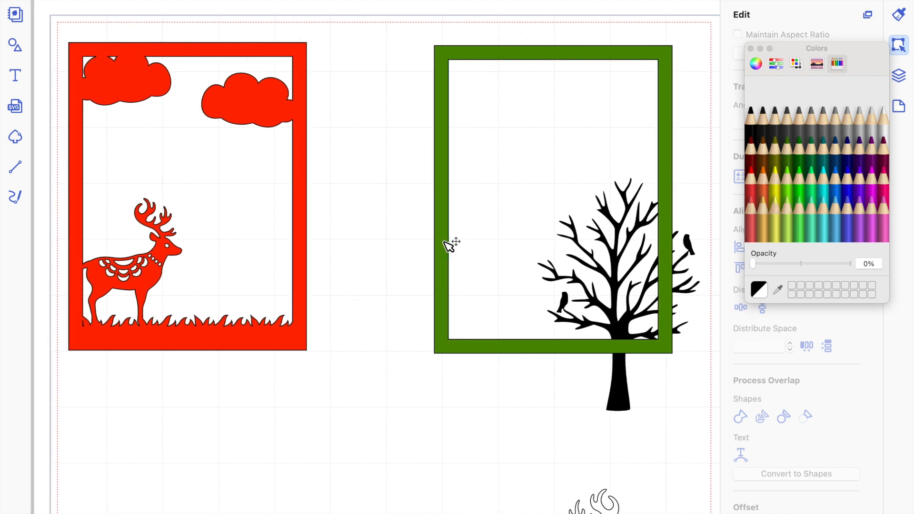
pyautogui.scroll(-6, 452, 245)
pyautogui.scroll(2, 448, 246)
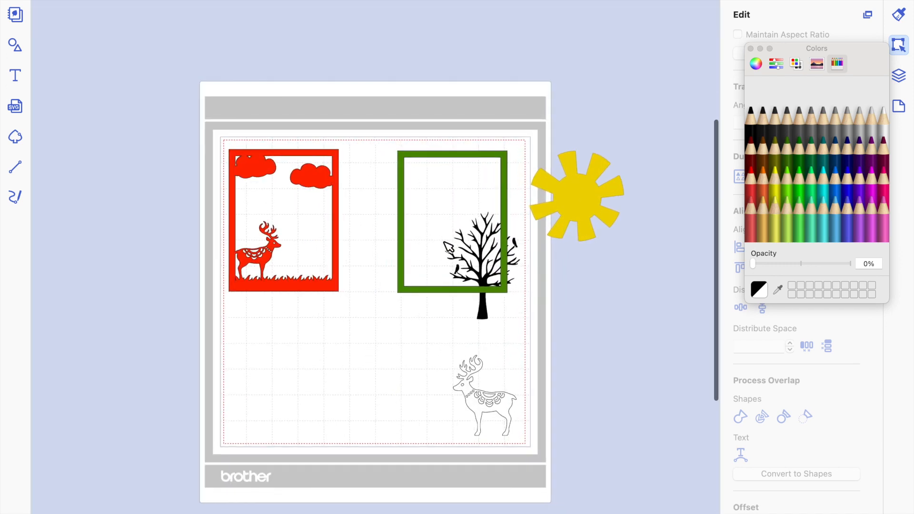
pyautogui.moveTo(592, 194); pyautogui.dragTo(414, 199)
pyautogui.moveTo(490, 408); pyautogui.dragTo(427, 316)
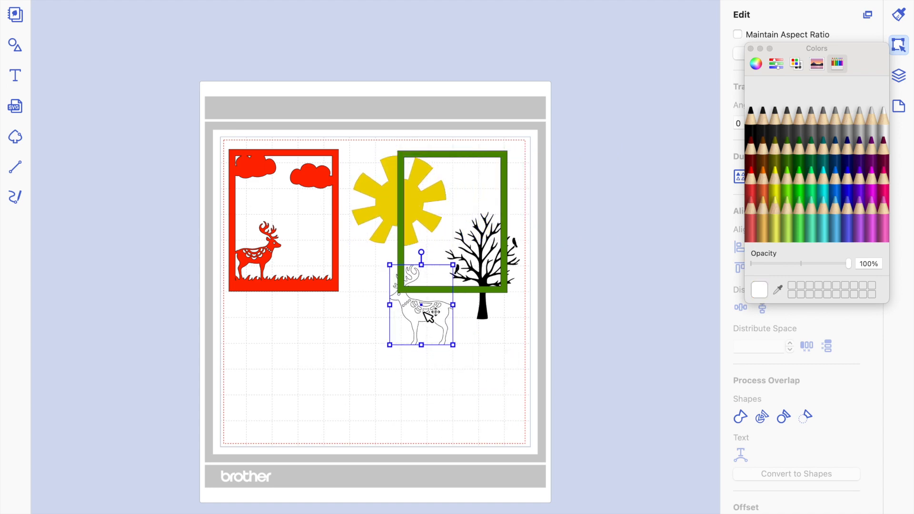
# - Move the black tree up so its trunk overlaps the green frame's bottom edge and its branches cross the right edge
pyautogui.scroll(5, 428, 316)
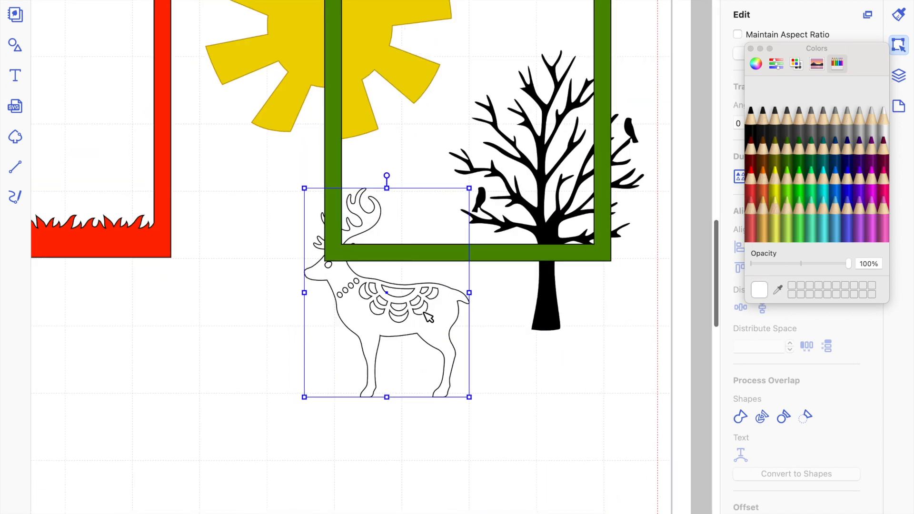
pyautogui.scroll(1, 424, 313)
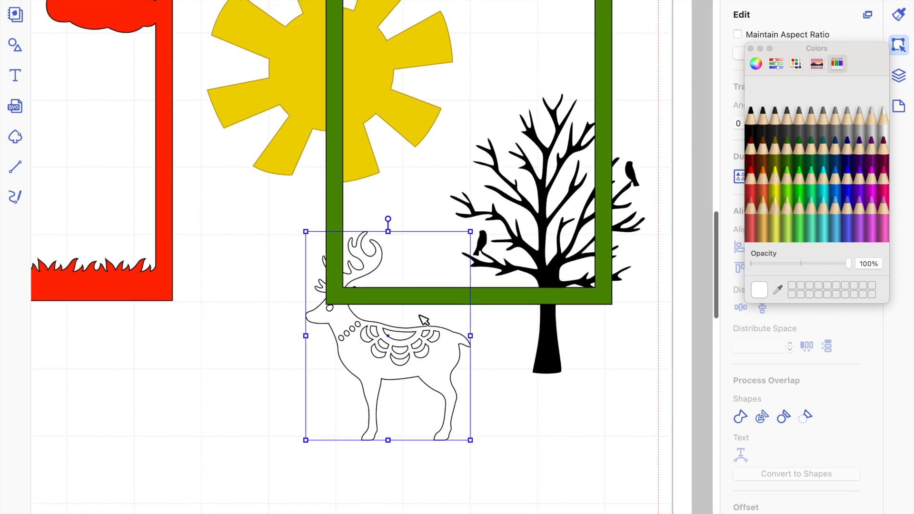
pyautogui.scroll(-2, 419, 316)
pyautogui.scroll(-1, 423, 320)
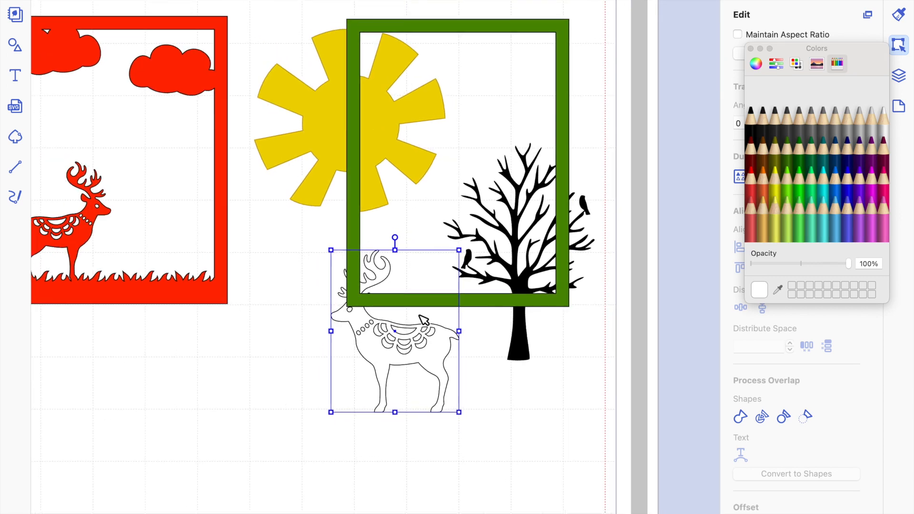
pyautogui.click(522, 249)
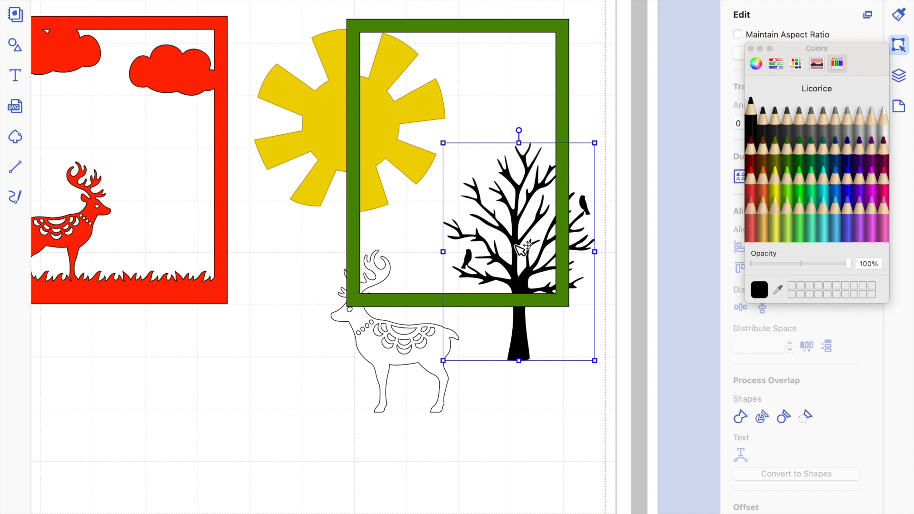
pyautogui.moveTo(516, 245); pyautogui.dragTo(505, 182)
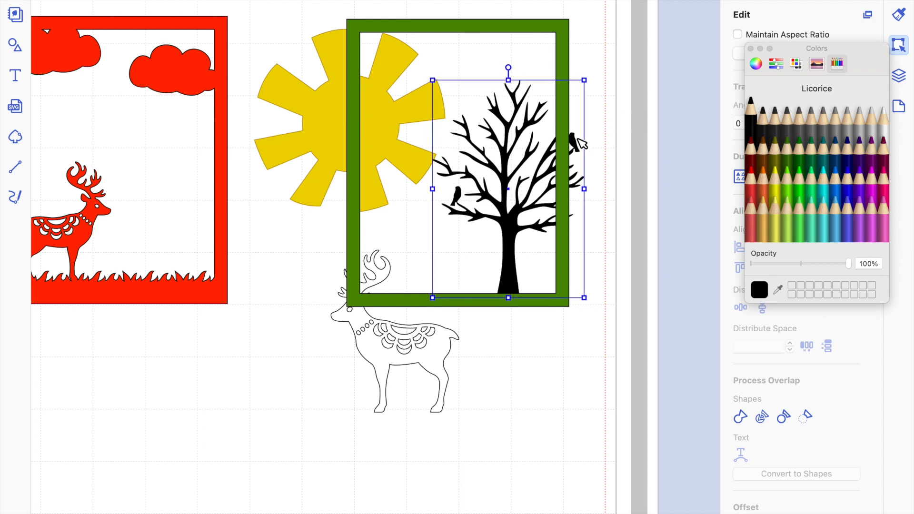
# - Move the black tree out of the green frame to the empty mat area below the red deer scene
pyautogui.moveTo(507, 186); pyautogui.dragTo(515, 186)
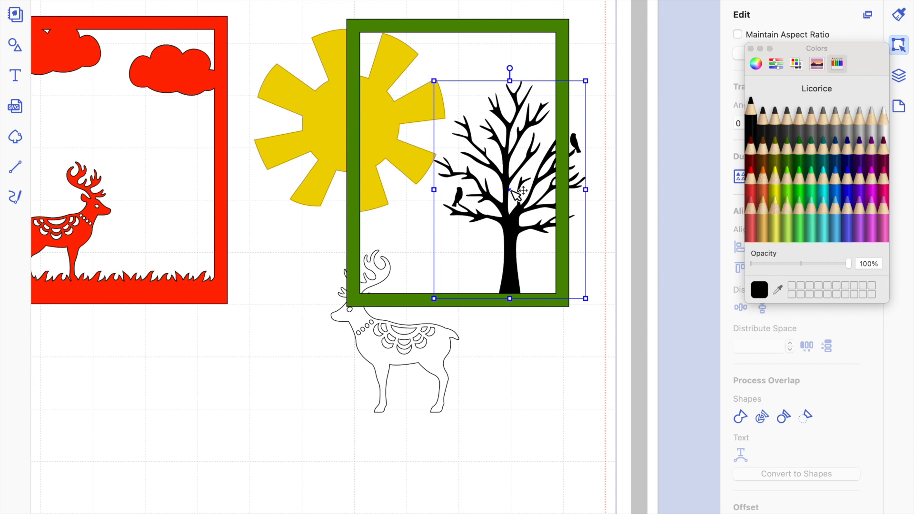
pyautogui.moveTo(513, 190); pyautogui.dragTo(252, 402)
pyautogui.scroll(-5, 239, 416)
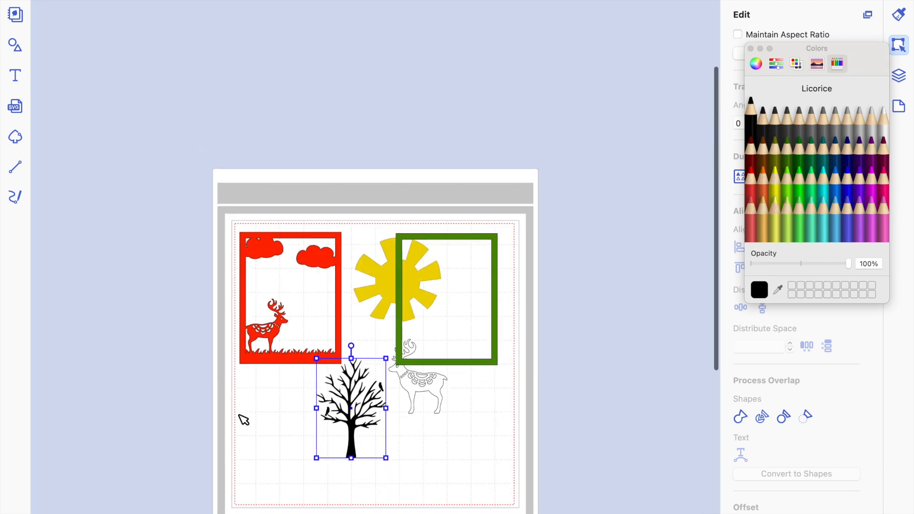
pyautogui.scroll(-5, 240, 416)
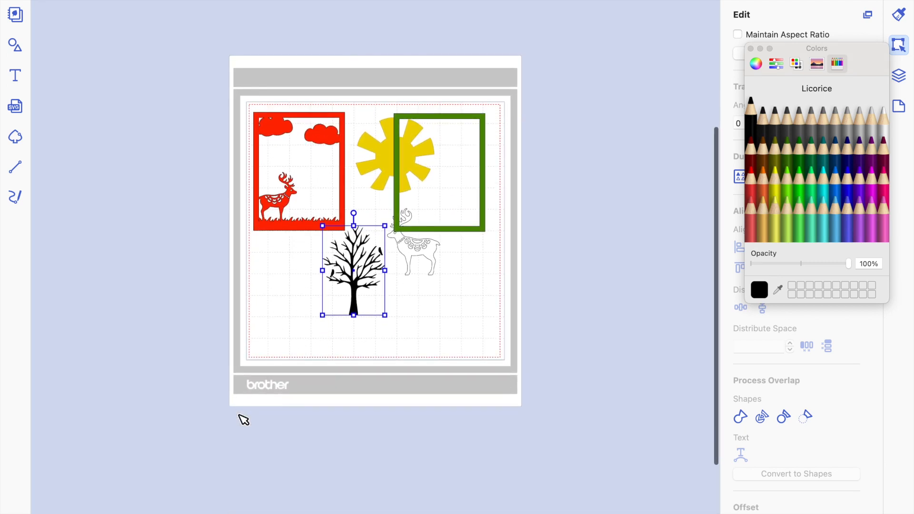
pyautogui.scroll(5, 244, 420)
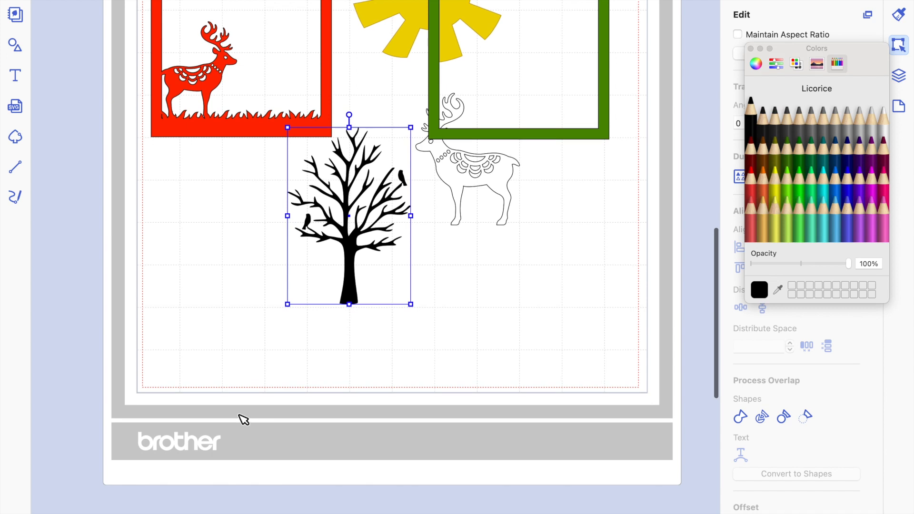
pyautogui.scroll(3, 244, 420)
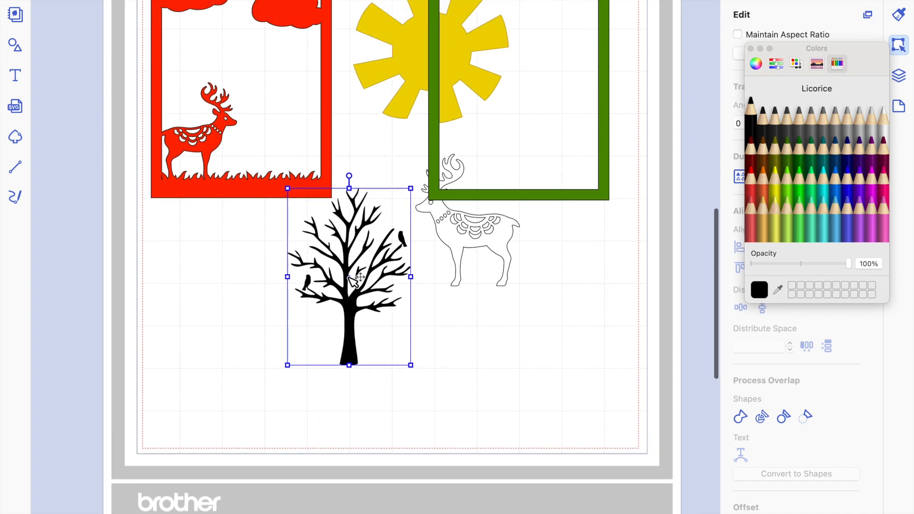
pyautogui.moveTo(354, 281); pyautogui.dragTo(302, 325)
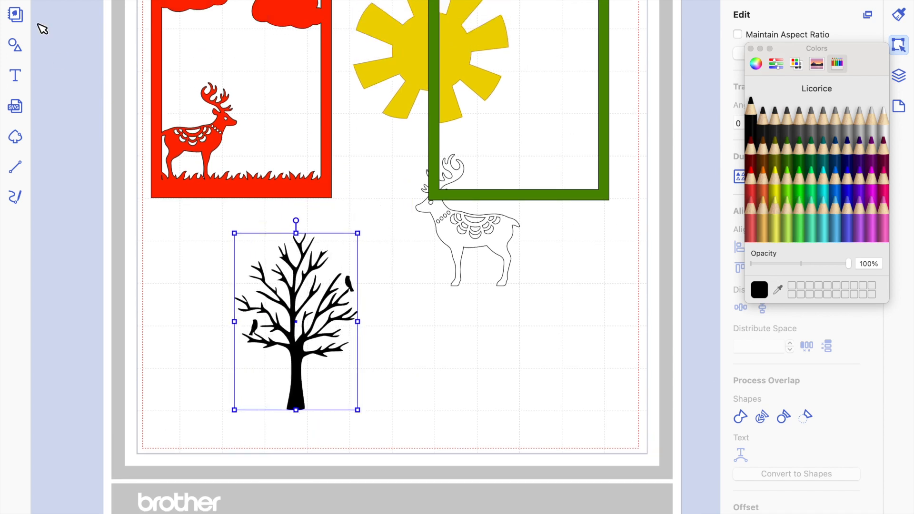
# - Insert a plain square, narrow it to a tall rectangle and place it over the tips of the tree's right-hand branches
pyautogui.click(16, 46)
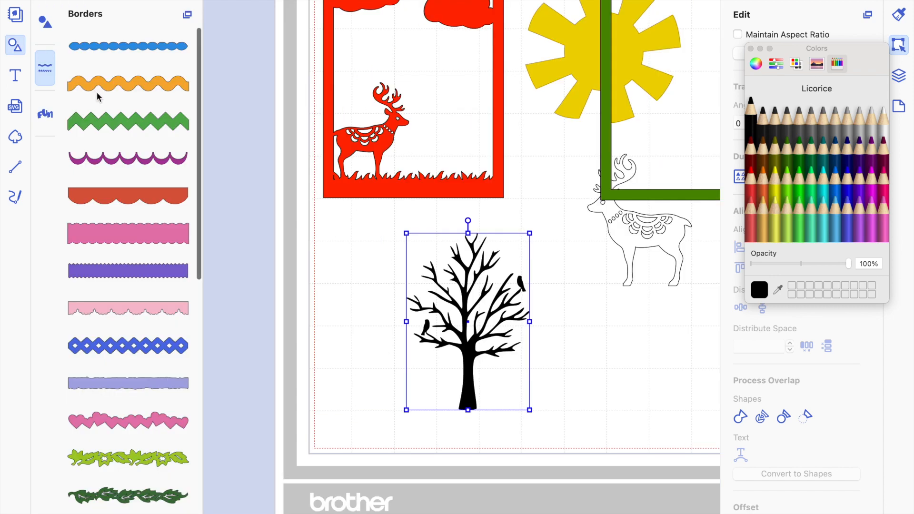
pyautogui.click(45, 22)
pyautogui.click(83, 65)
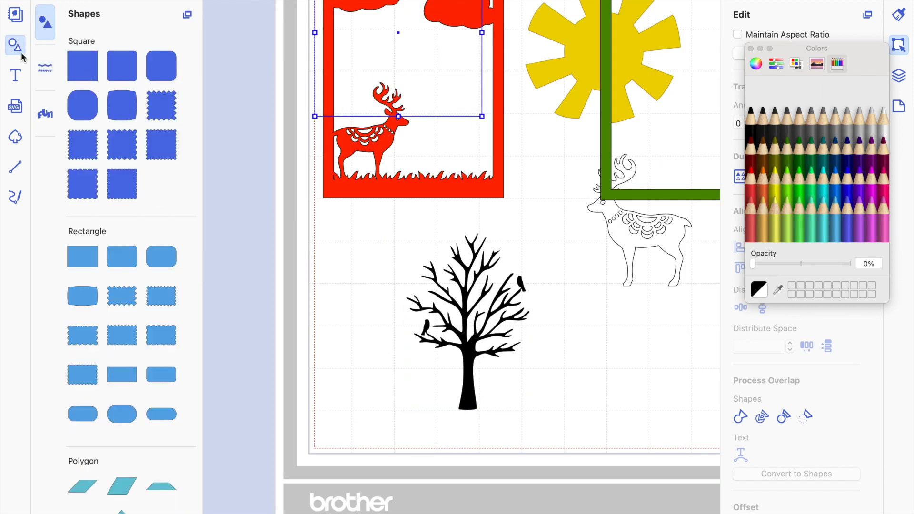
pyautogui.click(21, 48)
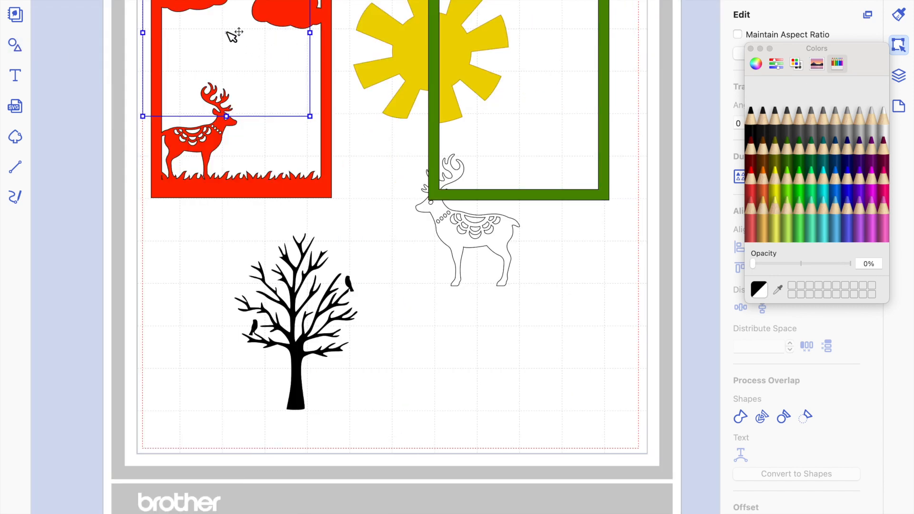
pyautogui.moveTo(376, 260); pyautogui.dragTo(410, 341)
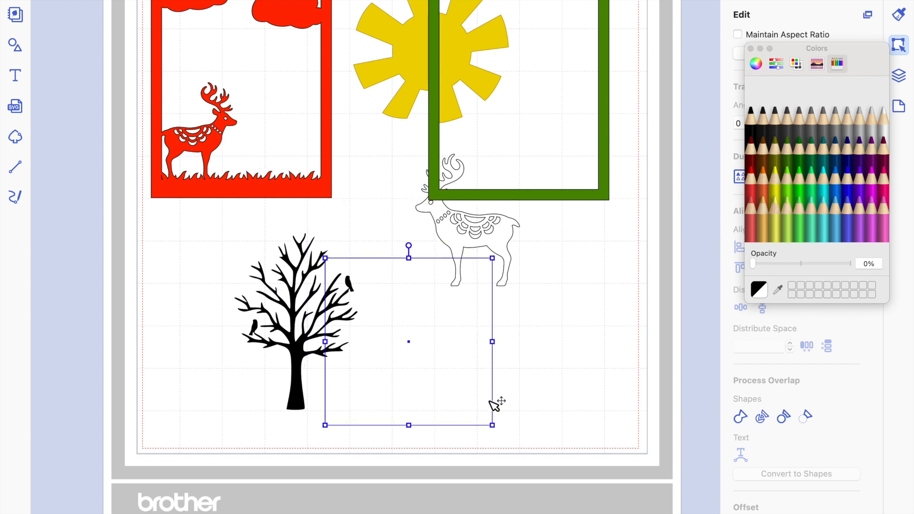
pyautogui.moveTo(466, 343); pyautogui.dragTo(380, 322)
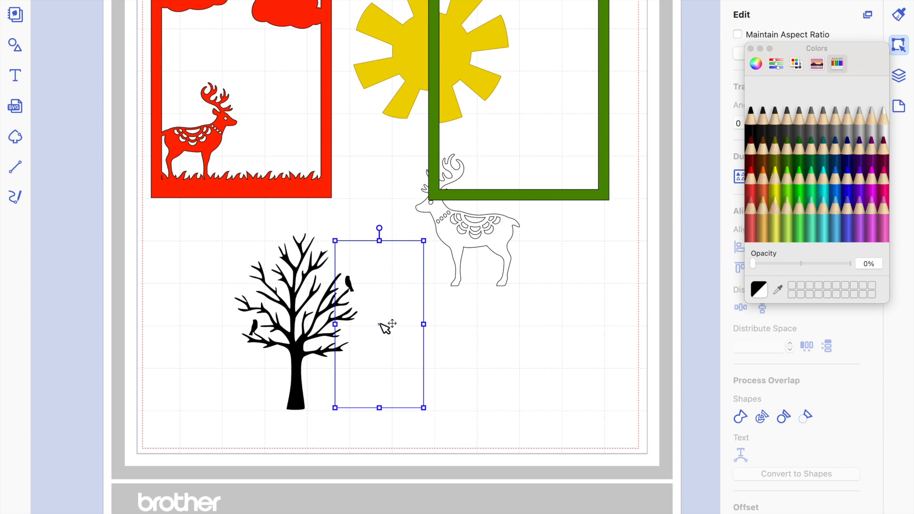
# - Subtract the rectangle from the tree to cut its right-hand branches off straight, and delete the rectangle
pyautogui.click(249, 243)
pyautogui.moveTo(283, 262); pyautogui.dragTo(381, 335)
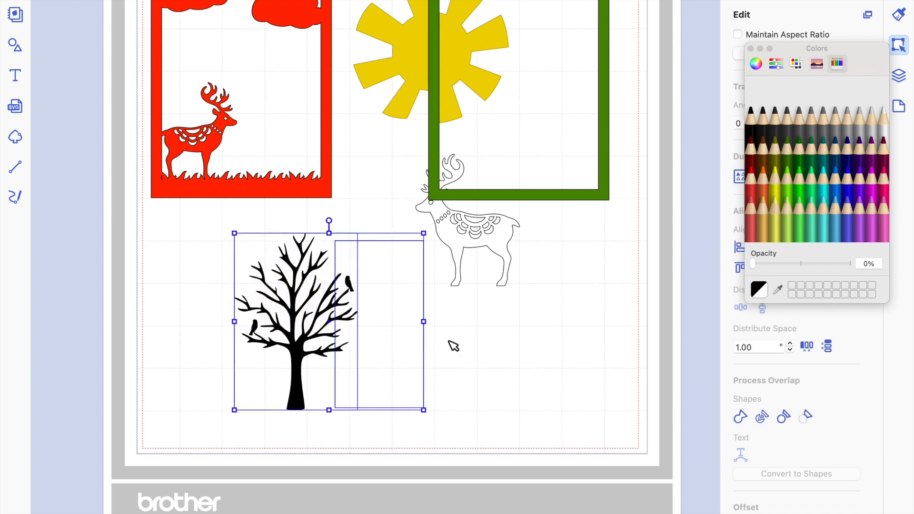
pyautogui.click(784, 418)
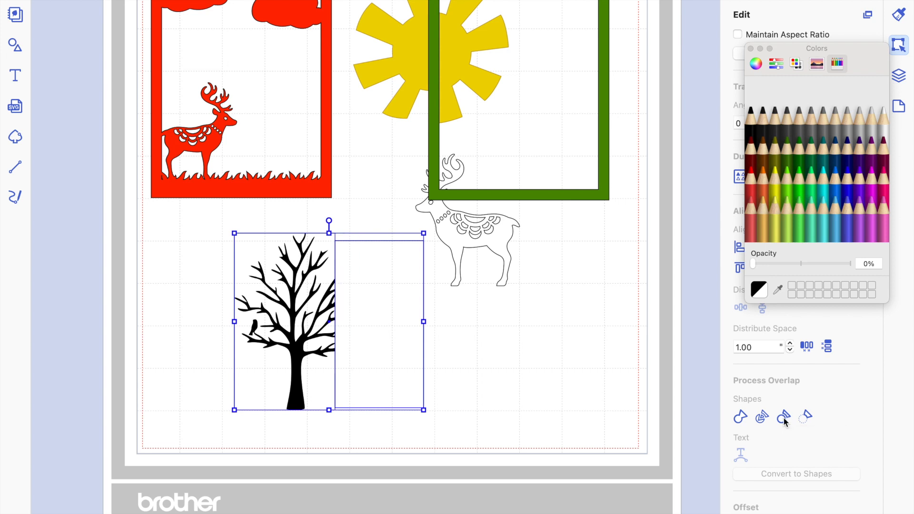
pyautogui.click(524, 414)
pyautogui.click(366, 322)
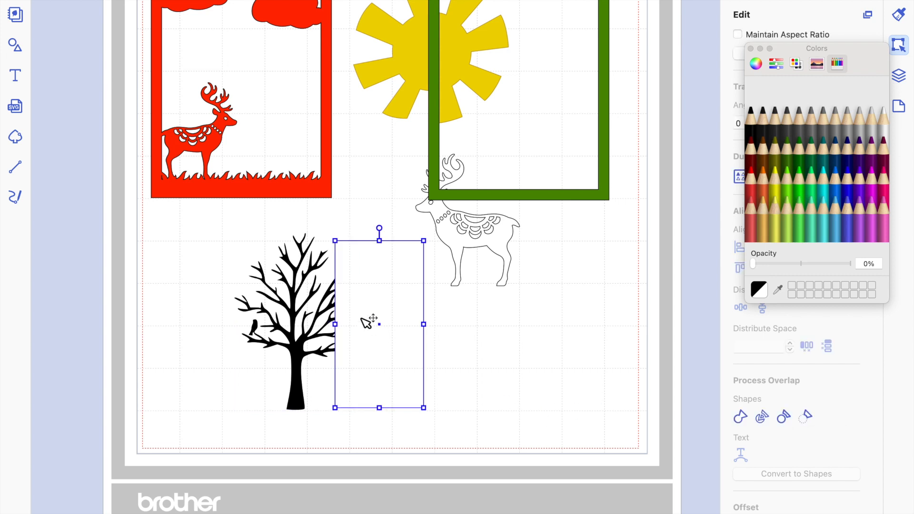
pyautogui.press('Delete')
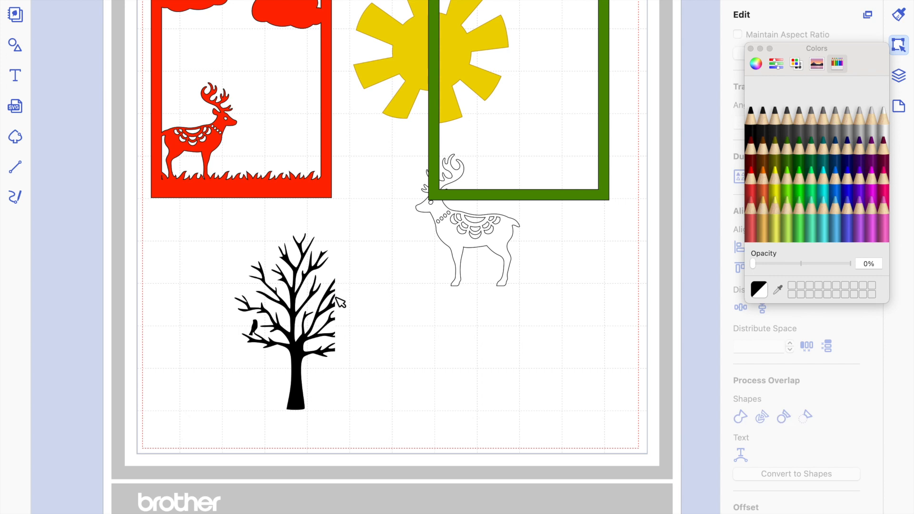
# - Move the trimmed tree into the green frame's bottom-right corner, with its trunk base on the bottom edge and its cut branches on the right edge
pyautogui.click(303, 320)
pyautogui.moveTo(303, 320); pyautogui.dragTo(505, 131)
pyautogui.scroll(5, 506, 131)
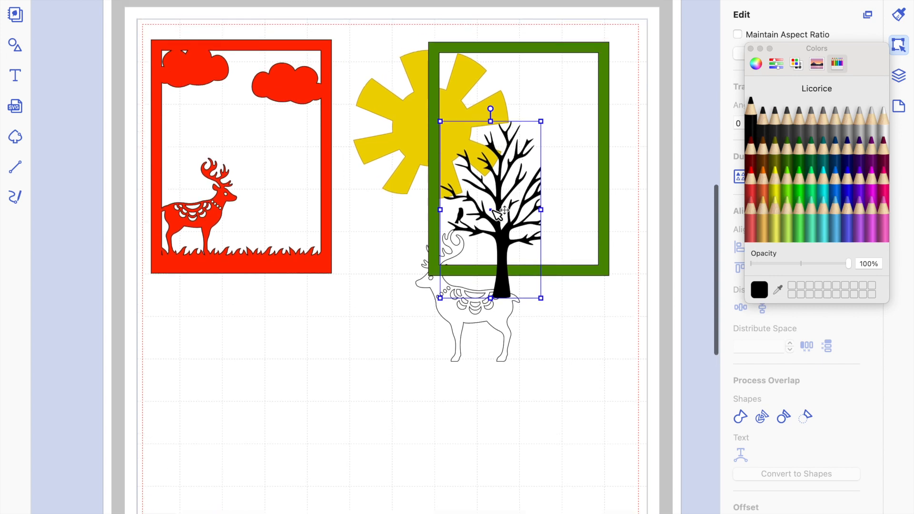
pyautogui.moveTo(494, 211); pyautogui.dragTo(555, 179)
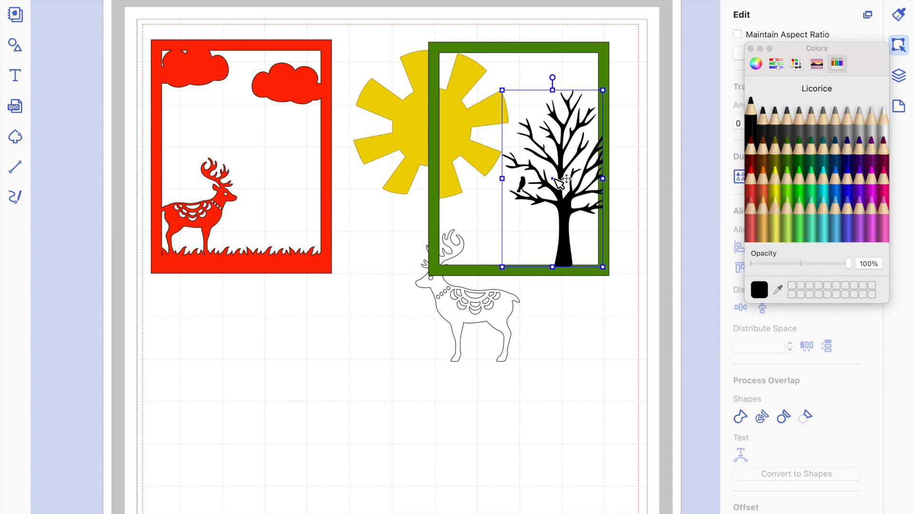
# - Try filling the trimmed tree with Clover green
pyautogui.click(602, 331)
pyautogui.click(799, 143)
pyautogui.click(565, 212)
pyautogui.click(796, 159)
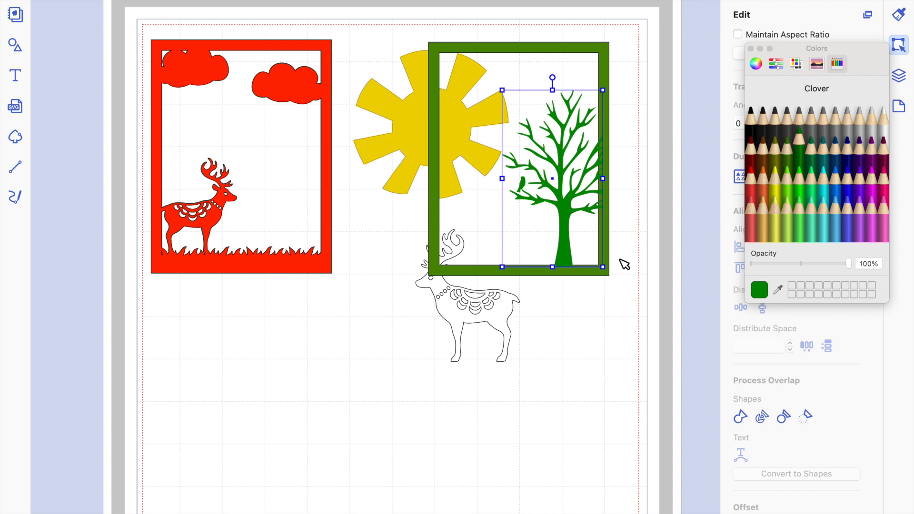
pyautogui.click(676, 247)
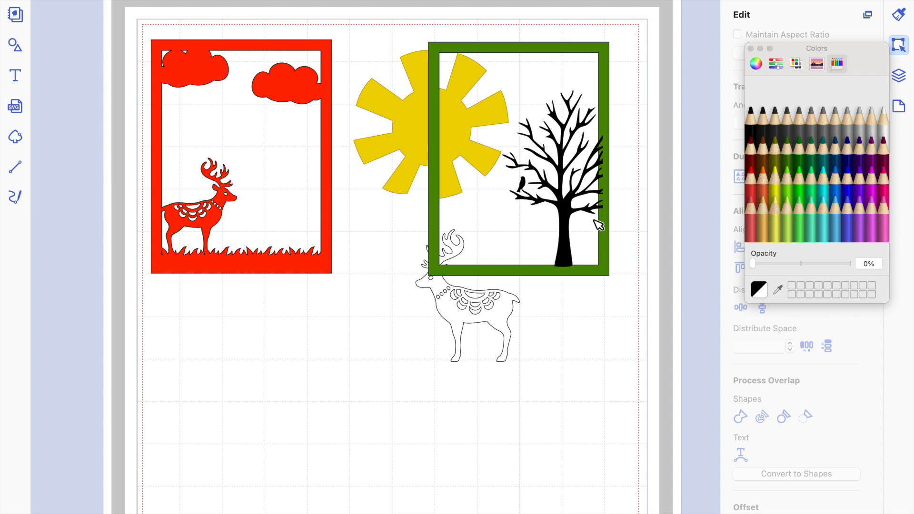
# - Nudge the black tree right so its cut branch ends overlap the green frame's right edge more deeply
pyautogui.click(570, 206)
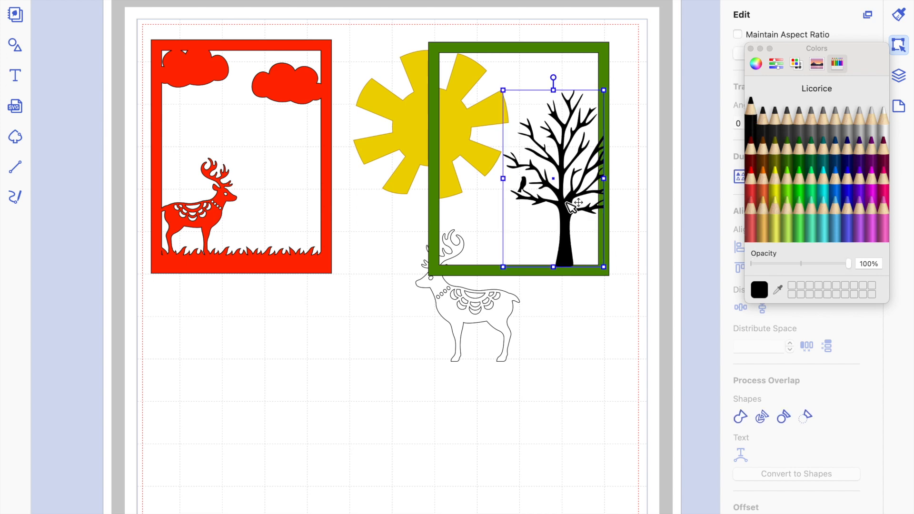
pyautogui.press('Right')
pyautogui.press('Right')
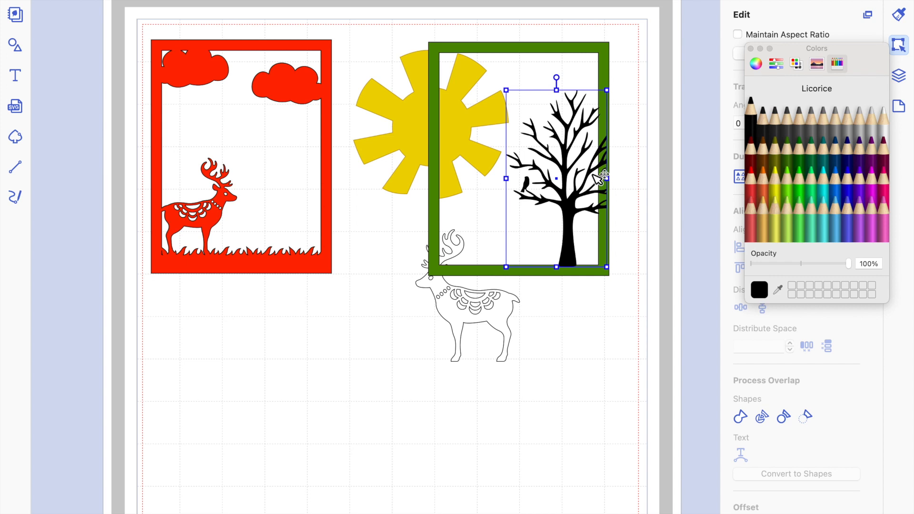
# - Shrink the unfilled deer and stand it just left of the tree trunk, with its feet overlapping the green frame's bottom edge
pyautogui.click(562, 303)
pyautogui.click(484, 313)
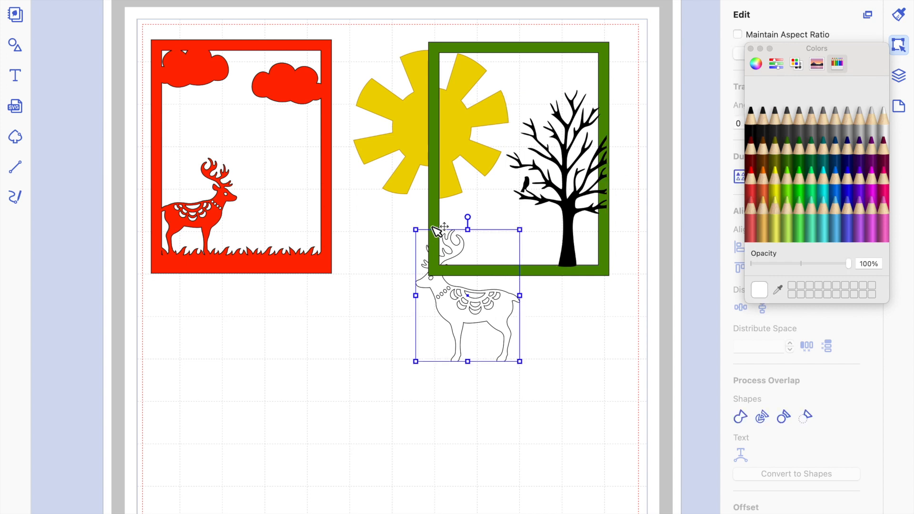
pyautogui.moveTo(428, 245); pyautogui.dragTo(456, 277)
pyautogui.moveTo(493, 325); pyautogui.dragTo(527, 238)
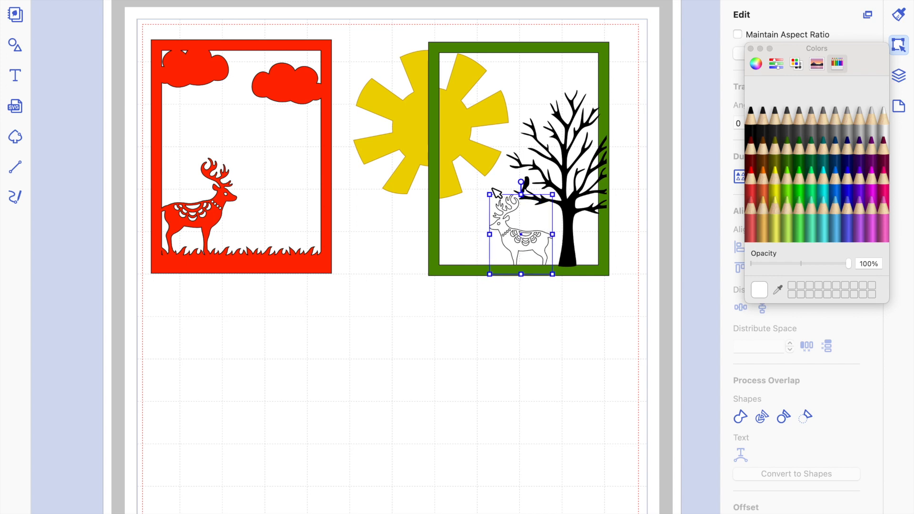
pyautogui.moveTo(489, 192); pyautogui.dragTo(496, 196)
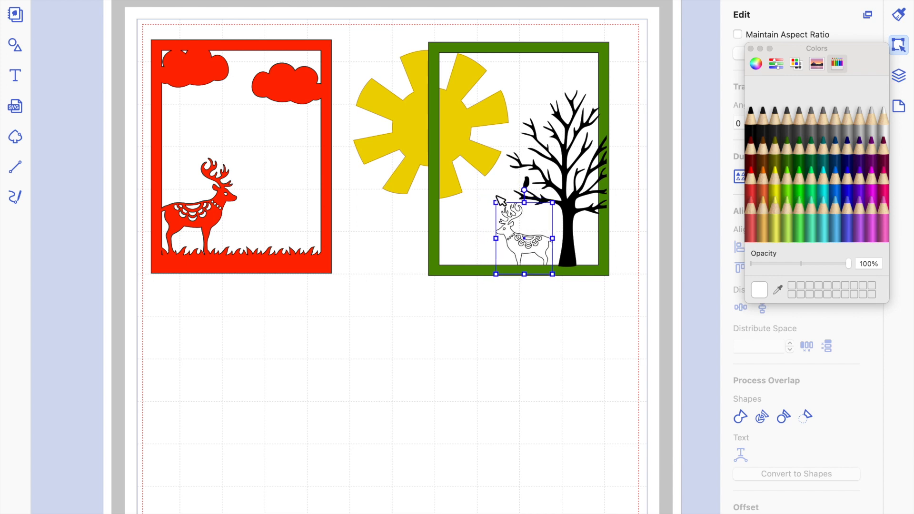
# - Nudge the small deer slightly up and right, closer to the tree trunk
pyautogui.press('Up')
pyautogui.press('Up')
pyautogui.press('Up')
pyautogui.press('Right')
pyautogui.press('Right')
pyautogui.press('Right')
pyautogui.press('Right')
pyautogui.press('Right')
pyautogui.press('Right')
pyautogui.press('Right')
pyautogui.press('Right')
pyautogui.press('Right')
pyautogui.press('Right')
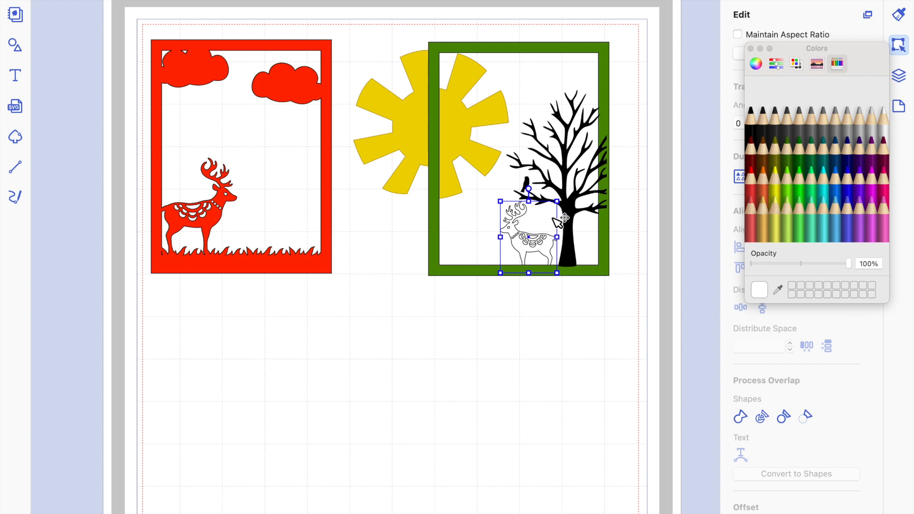
pyautogui.click(487, 348)
# - Move the yellow sun to the green frame's top-left corner and shrink it to overlap the frame's top and left edges
pyautogui.click(420, 126)
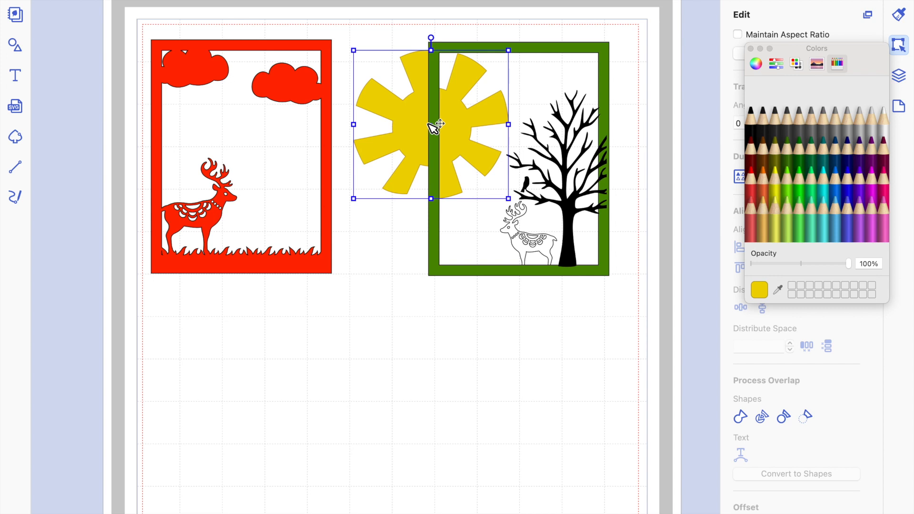
pyautogui.moveTo(424, 139); pyautogui.dragTo(500, 103)
pyautogui.moveTo(410, 47); pyautogui.dragTo(471, 105)
pyautogui.moveTo(521, 151); pyautogui.dragTo(477, 91)
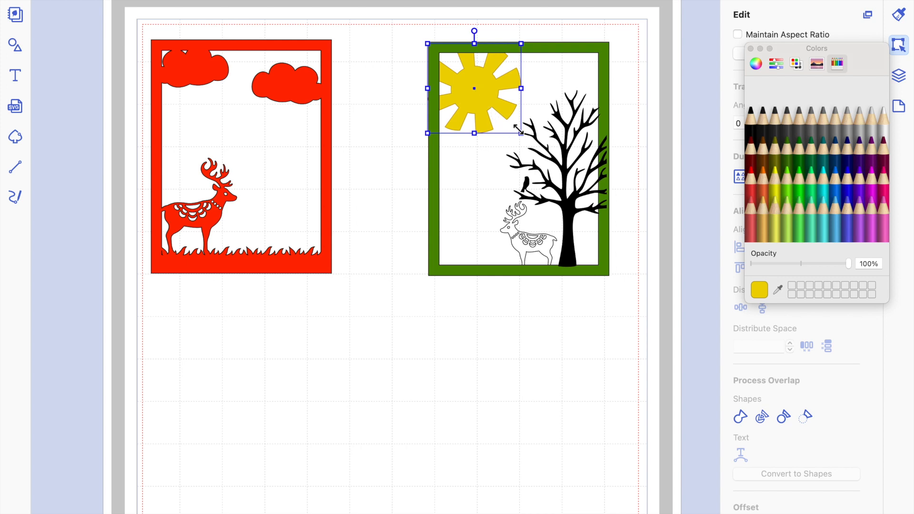
pyautogui.moveTo(516, 119); pyautogui.dragTo(507, 102)
pyautogui.click(406, 141)
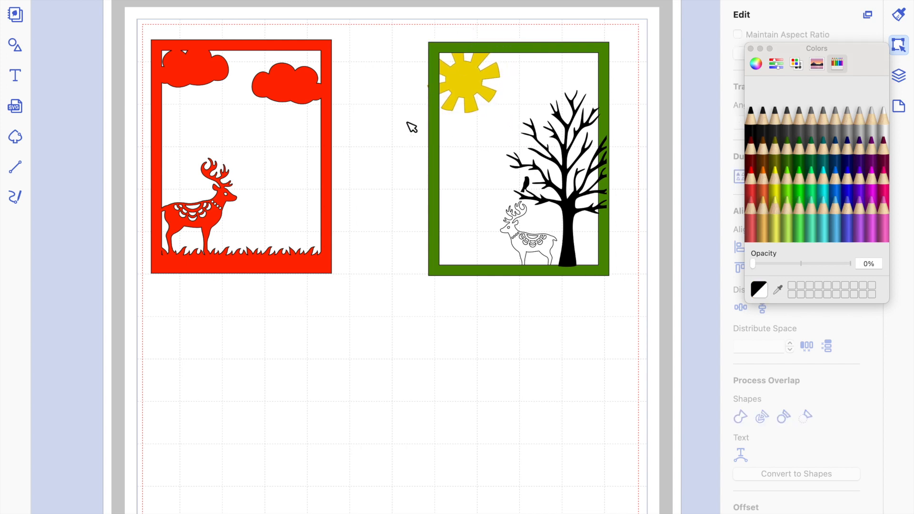
# - Delete the yellow sun from the green frame
pyautogui.click(463, 90)
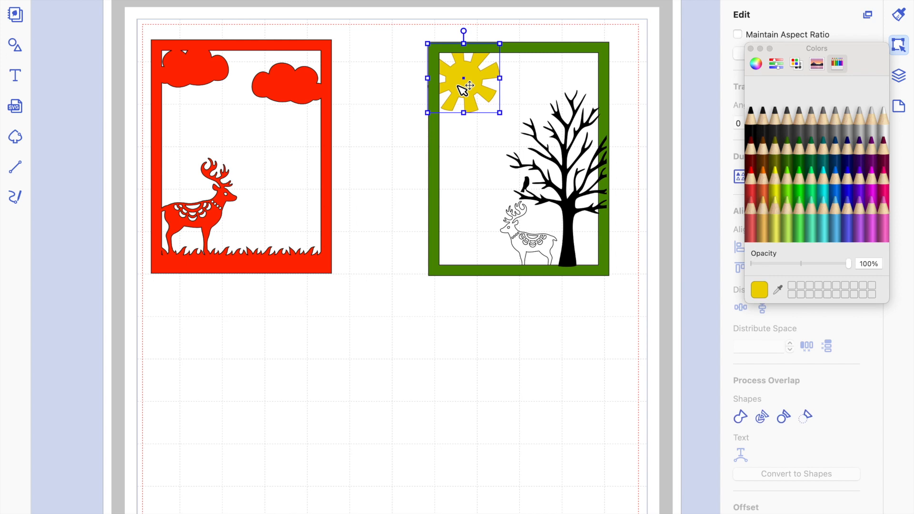
pyautogui.press('BackSpace')
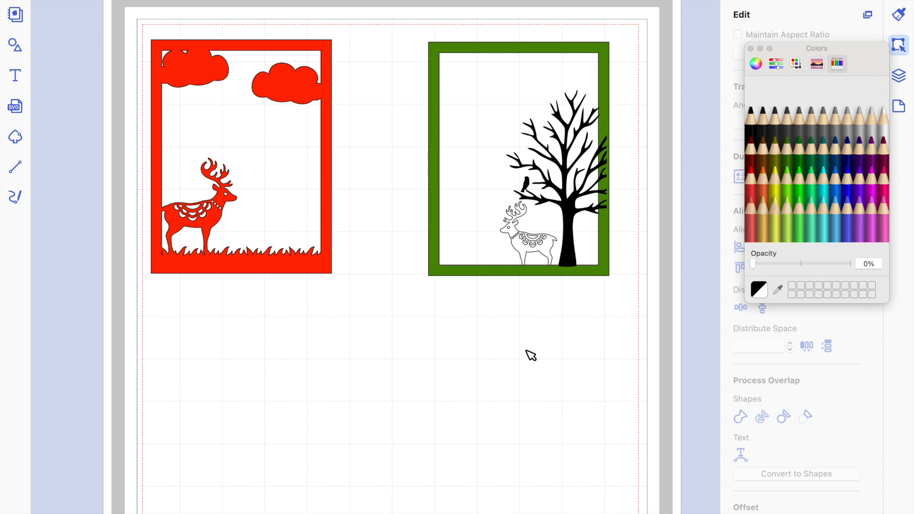
# - Weld the green frame, the trimmed tree and the small deer into one shape
pyautogui.moveTo(415, 29); pyautogui.dragTo(615, 303)
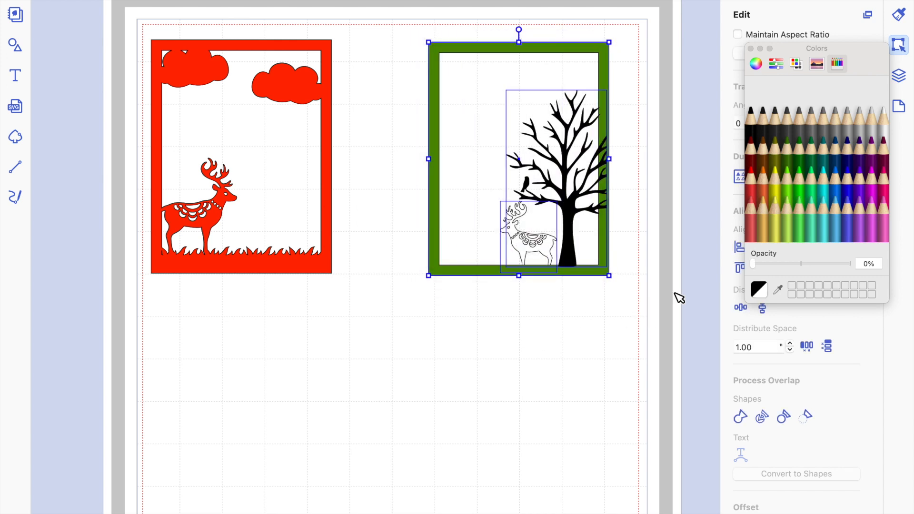
pyautogui.click(741, 418)
pyautogui.click(530, 367)
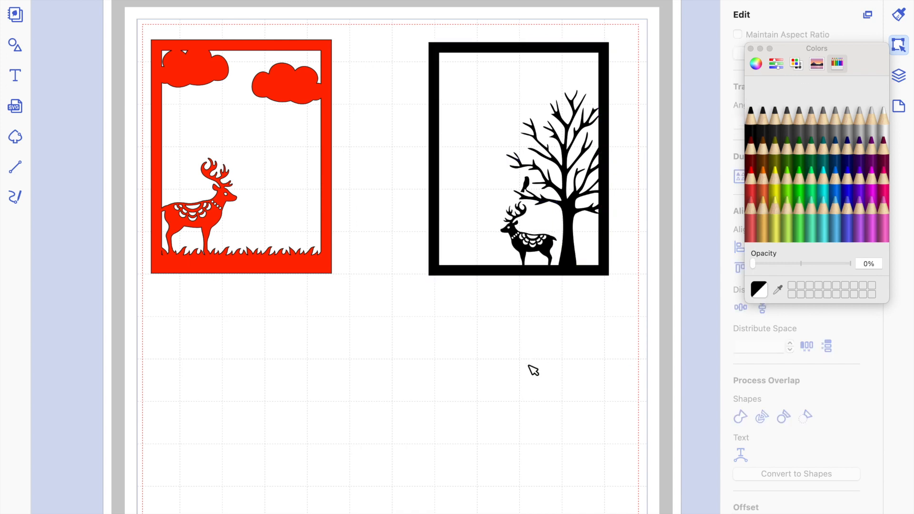
# - Fill the welded tree-and-deer scene with Moss green
pyautogui.click(587, 44)
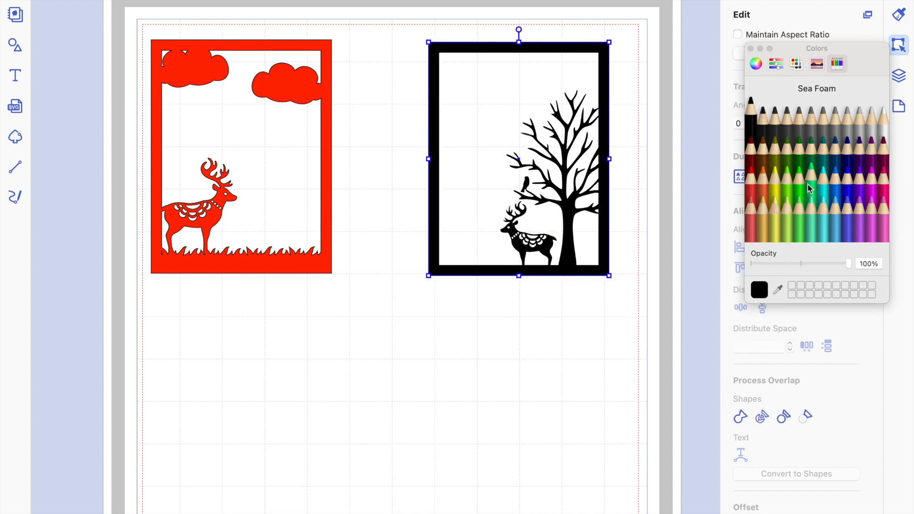
pyautogui.click(874, 185)
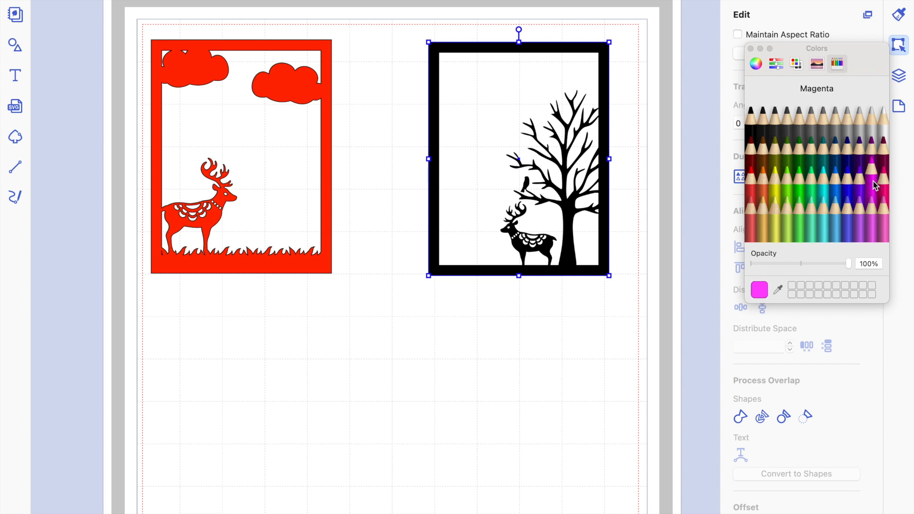
pyautogui.click(810, 157)
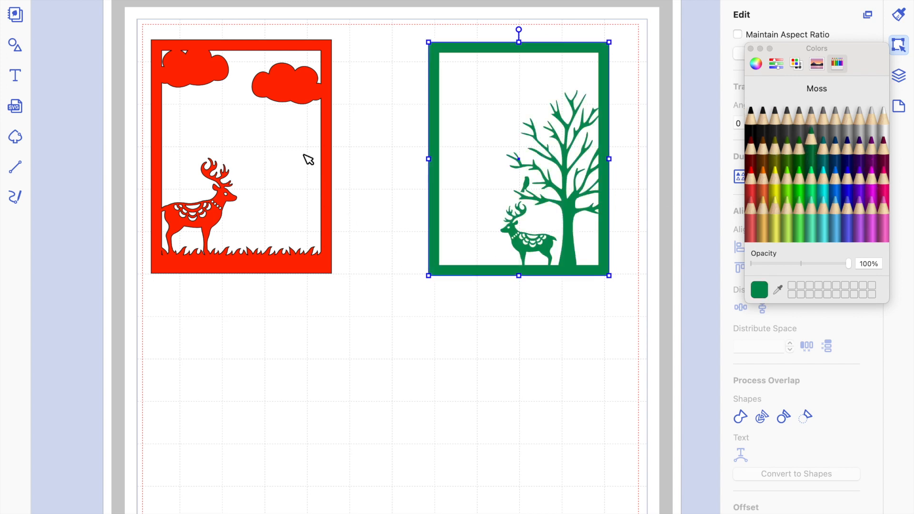
# - Align the red and green framed scenes by their horizontal and vertical centres so they overlap exactly
pyautogui.moveTo(270, 47); pyautogui.dragTo(346, 82)
pyautogui.moveTo(505, 43); pyautogui.dragTo(476, 66)
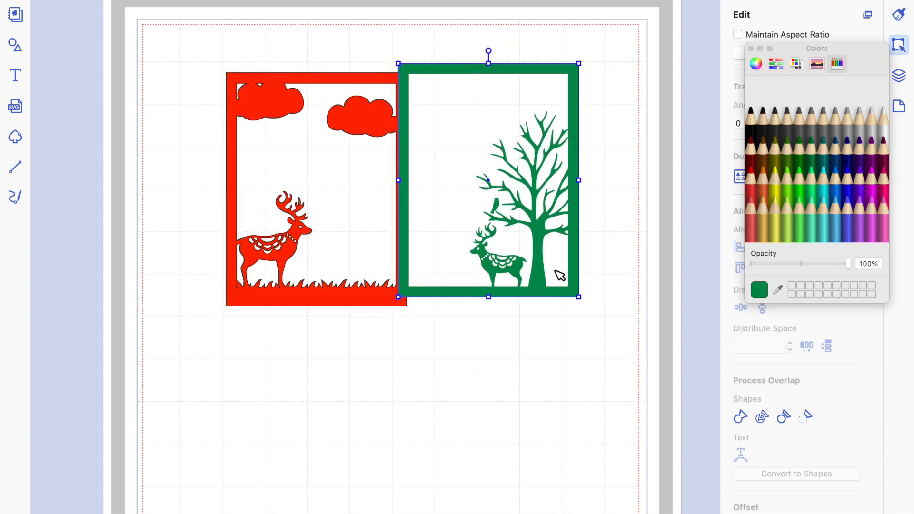
pyautogui.moveTo(577, 321); pyautogui.dragTo(208, 148)
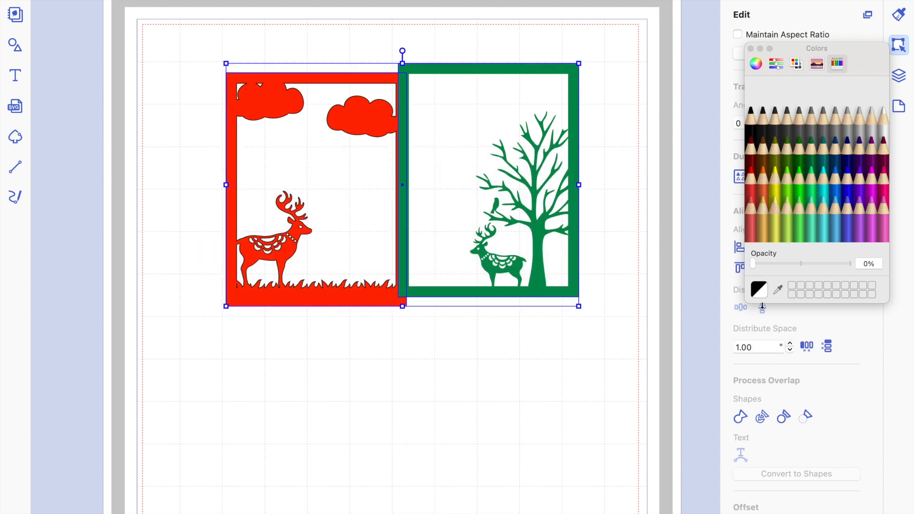
pyautogui.click(750, 49)
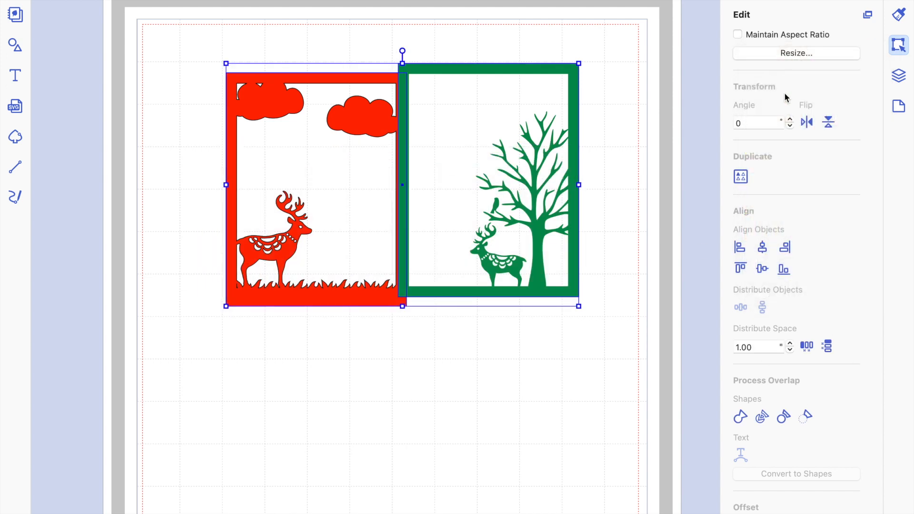
pyautogui.click(763, 248)
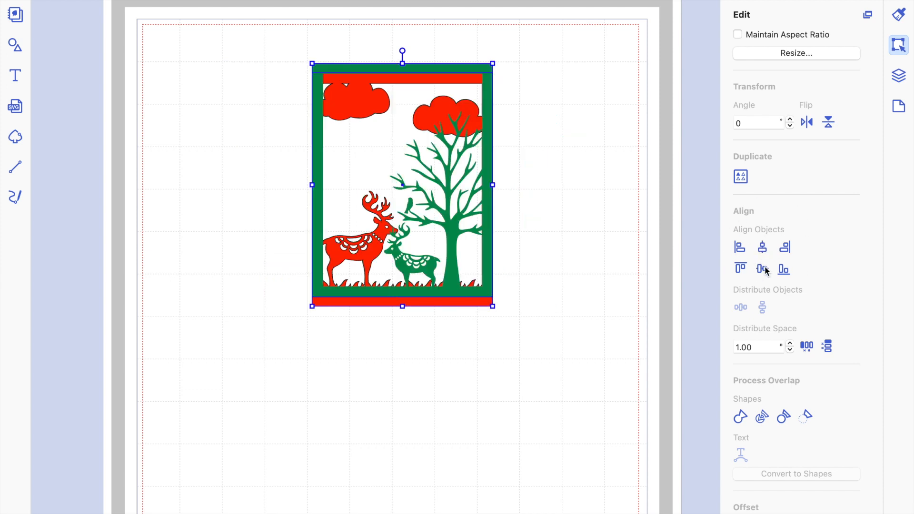
pyautogui.click(763, 268)
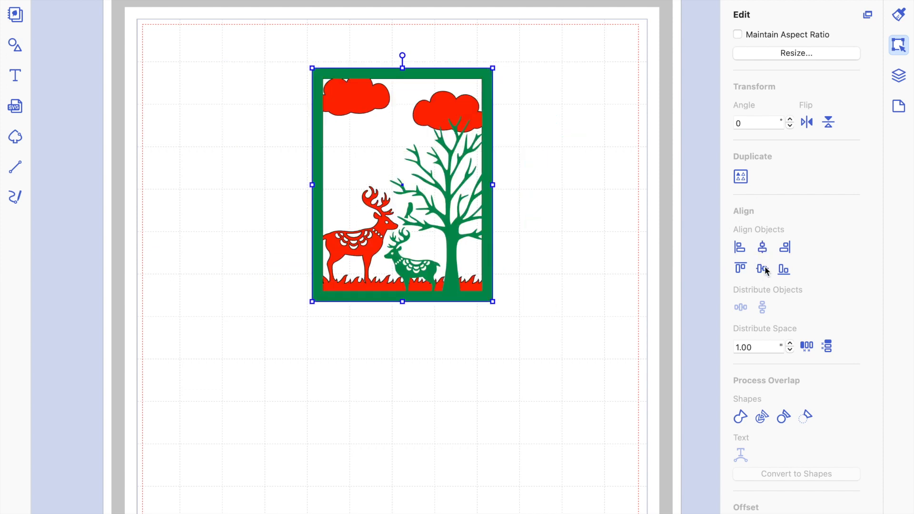
pyautogui.click(550, 322)
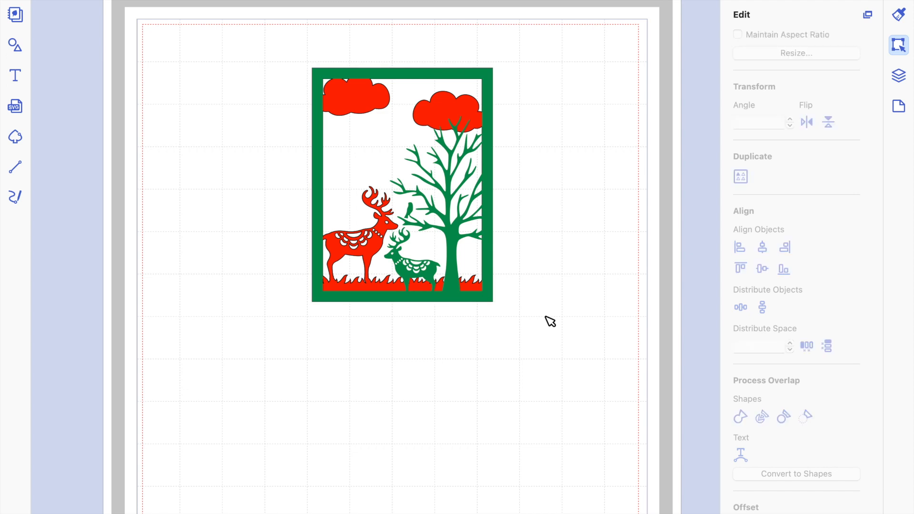
# - Send the green tree-and-deer scene backward behind the red scene
pyautogui.click(455, 234)
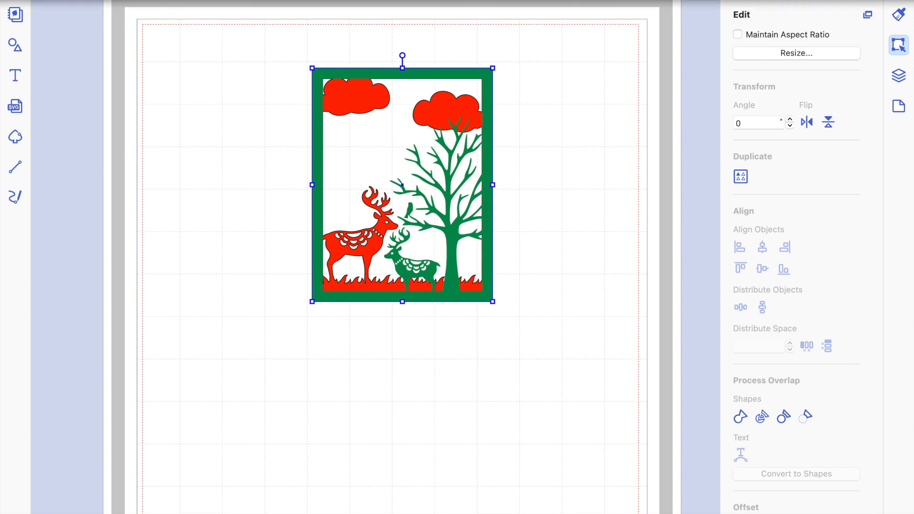
pyautogui.click(219, 1)
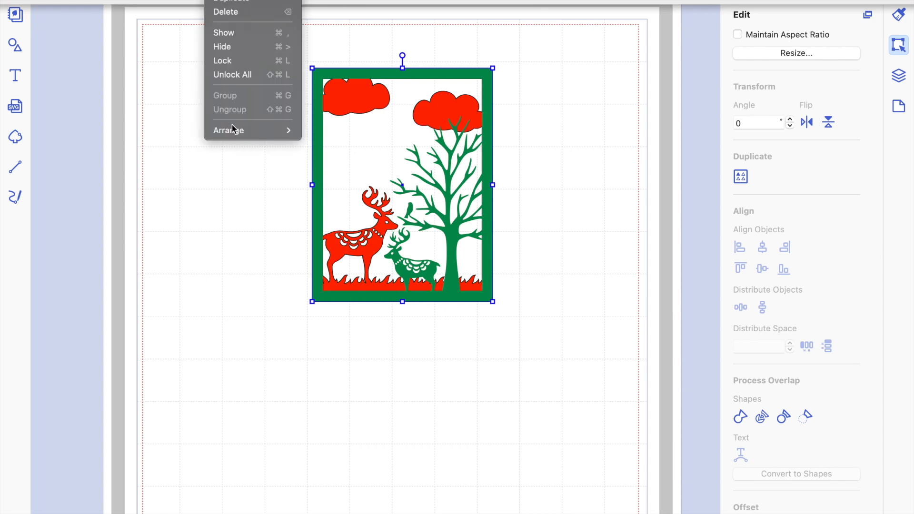
pyautogui.moveTo(239, 132)
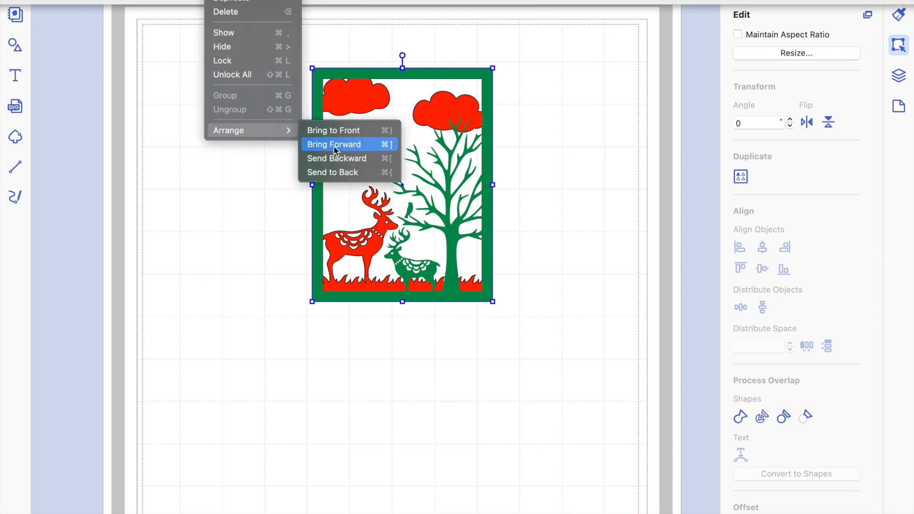
pyautogui.click(337, 159)
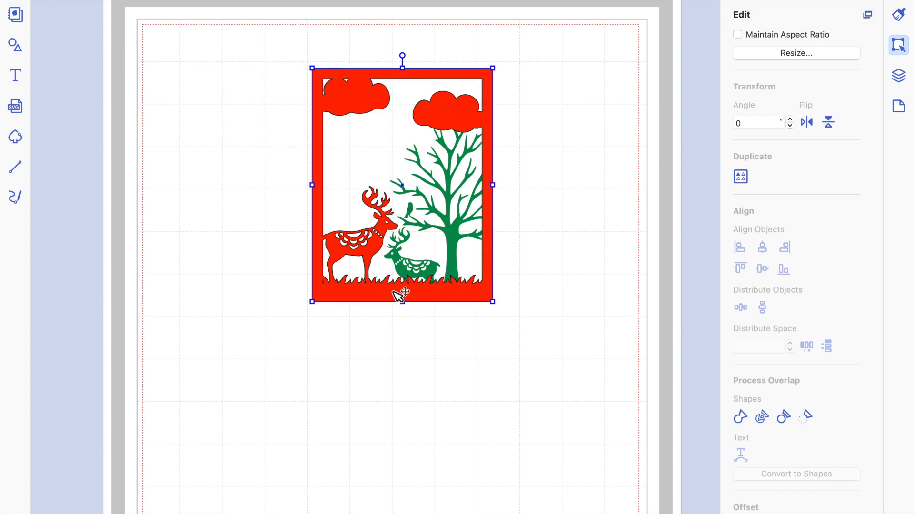
pyautogui.click(549, 183)
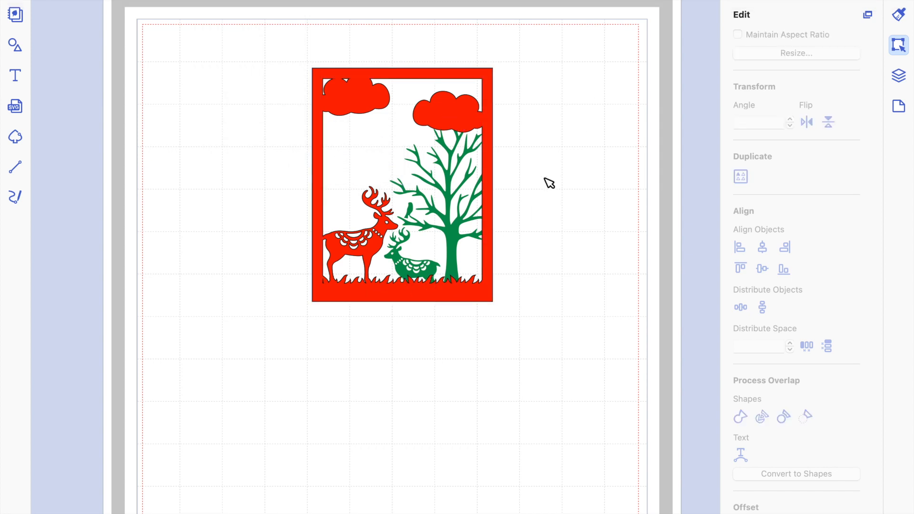
# - Separate the overlapping scenes, placing the green one near the mat's top-left corner and the red one near its top-right
pyautogui.click(425, 192)
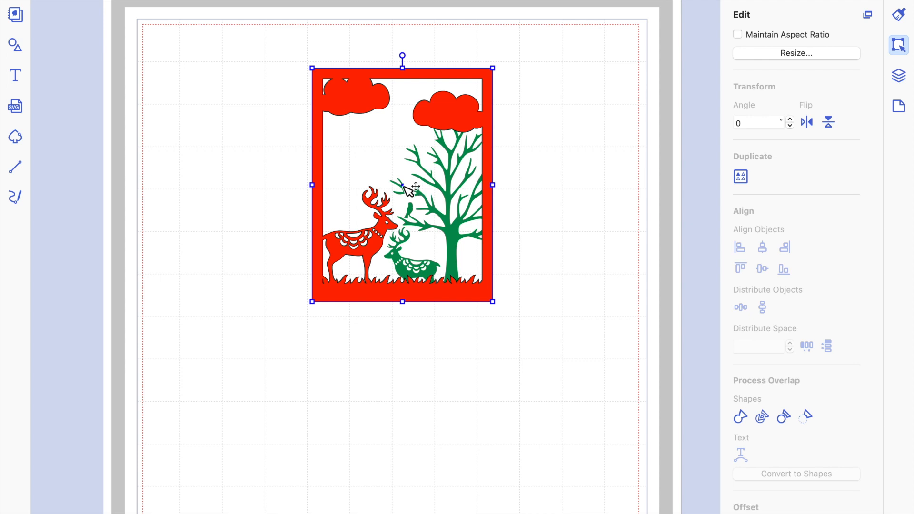
pyautogui.moveTo(380, 185); pyautogui.dragTo(226, 152)
pyautogui.click(412, 196)
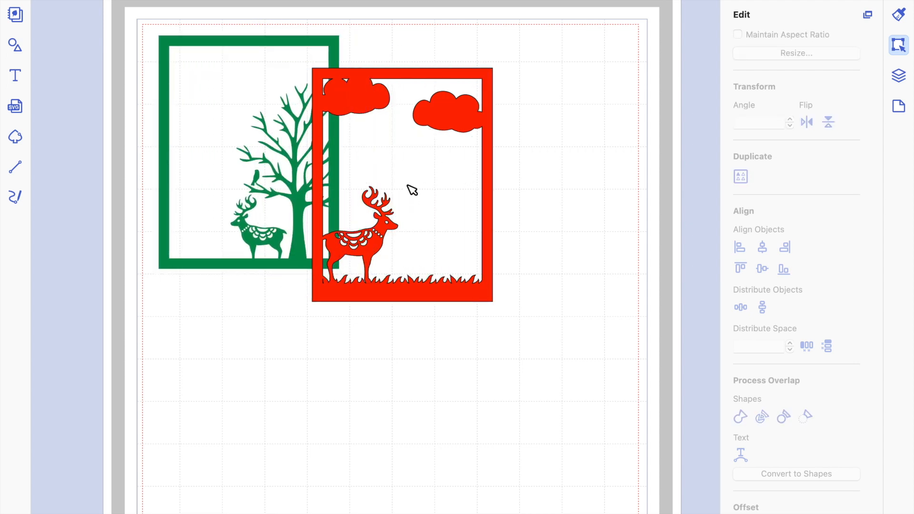
pyautogui.click(436, 123)
pyautogui.moveTo(408, 188); pyautogui.dragTo(507, 148)
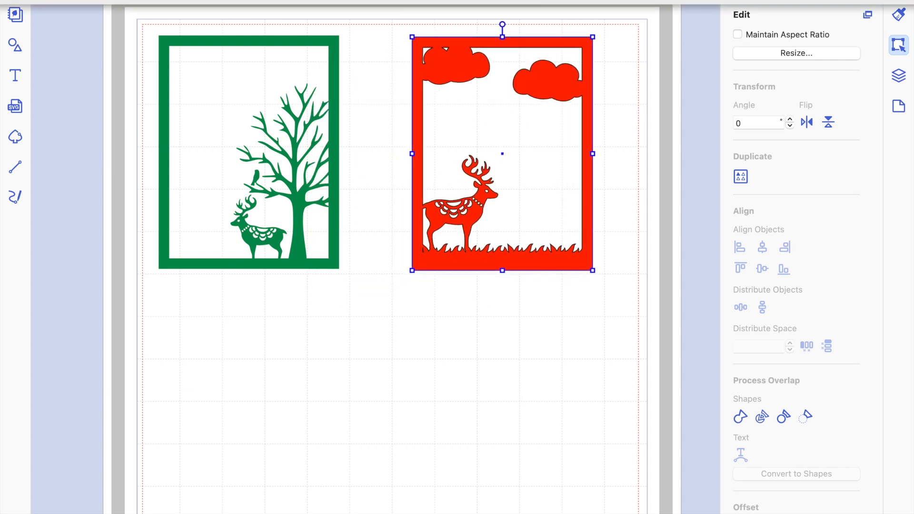
pyautogui.click(162, 1)
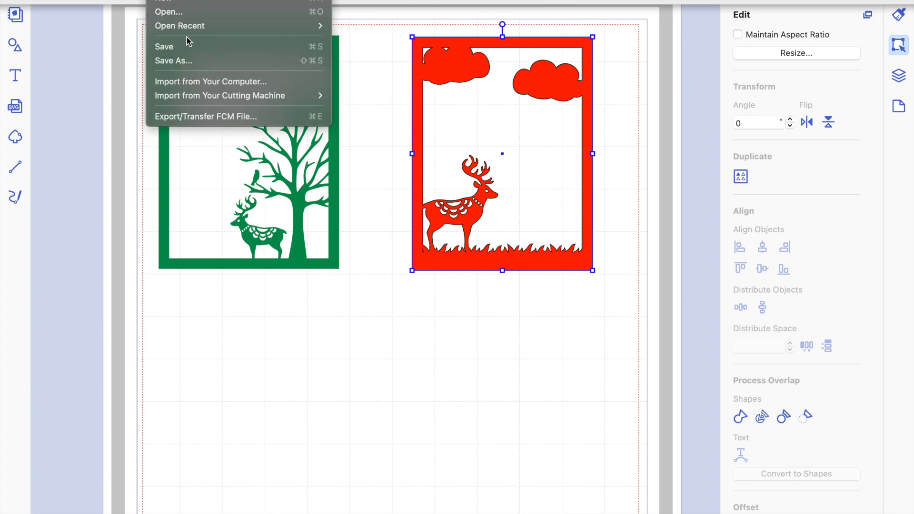
pyautogui.moveTo(195, 29)
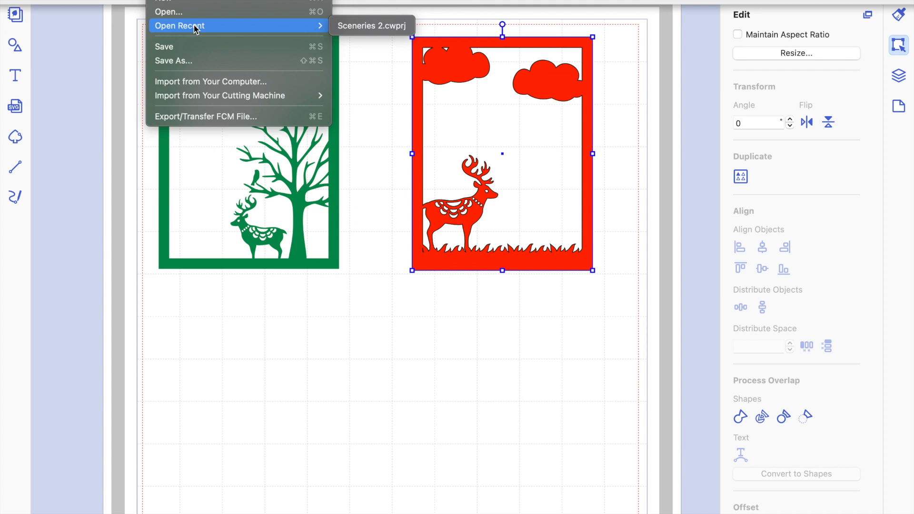
pyautogui.click(187, 15)
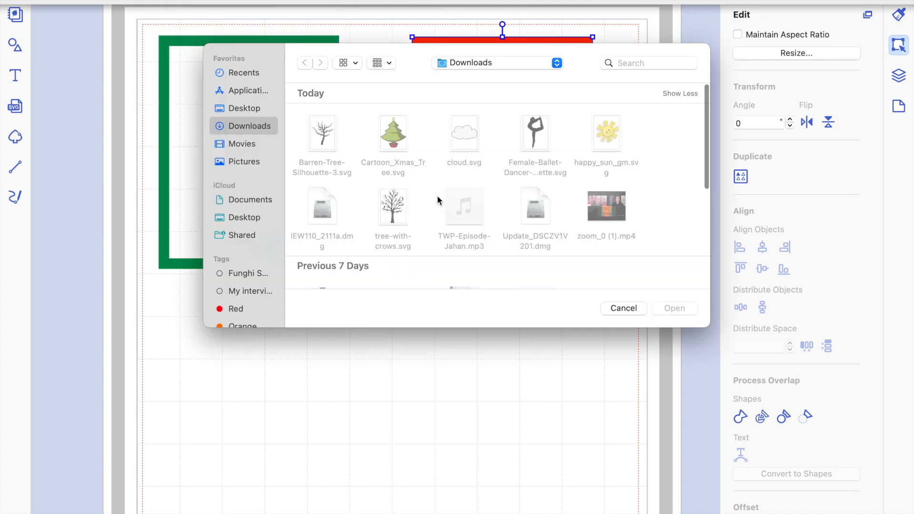
pyautogui.scroll(-3, 526, 210)
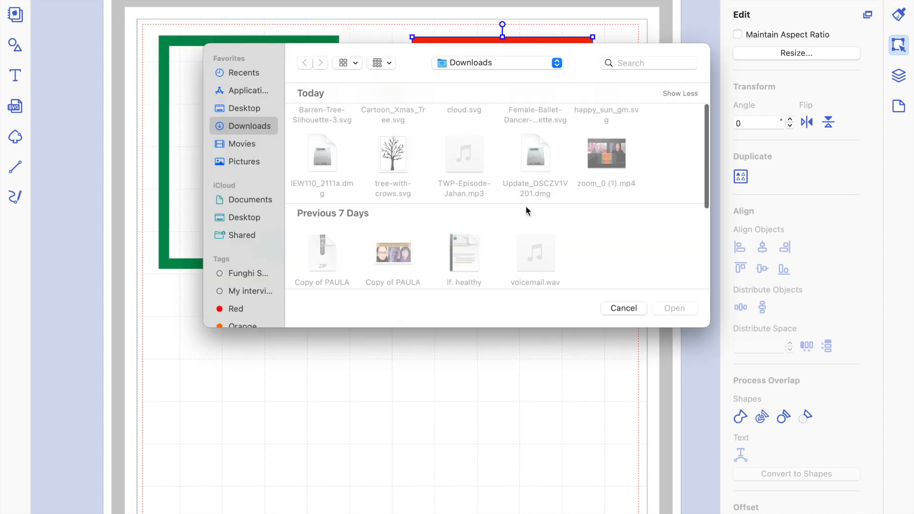
pyautogui.scroll(-2, 526, 205)
pyautogui.click(257, 143)
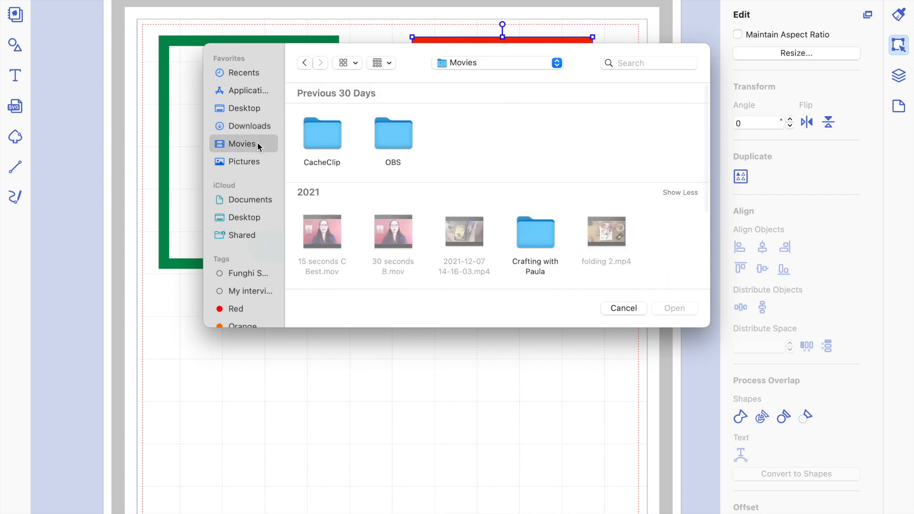
pyautogui.doubleClick(539, 240)
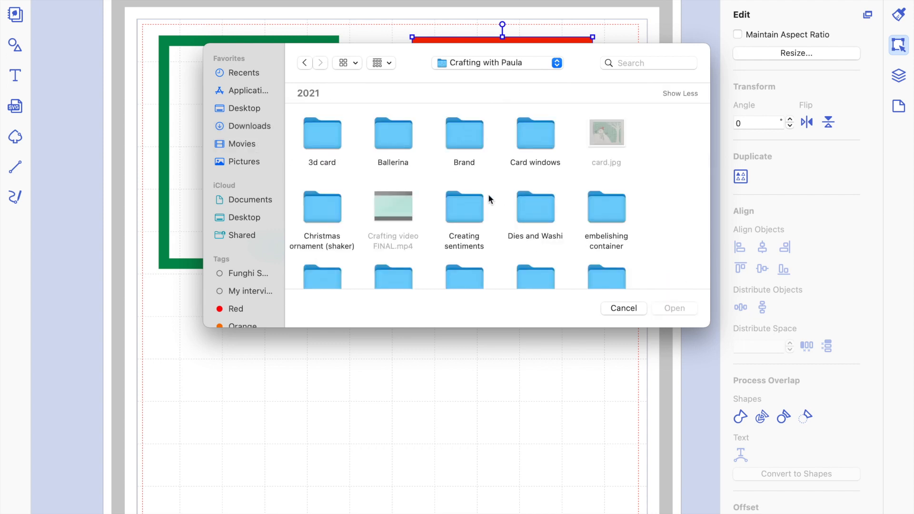
pyautogui.scroll(-2, 529, 219)
pyautogui.scroll(-5, 528, 218)
pyautogui.scroll(-6, 529, 222)
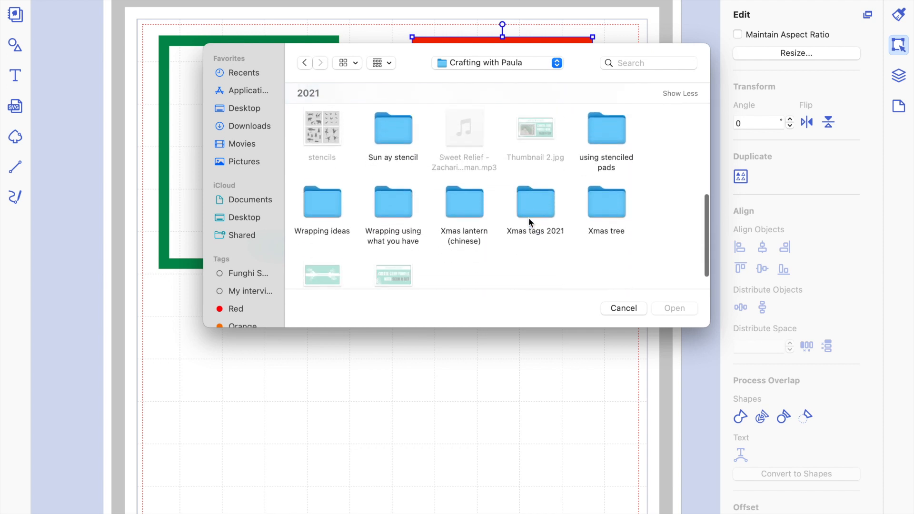
pyautogui.scroll(-2, 529, 218)
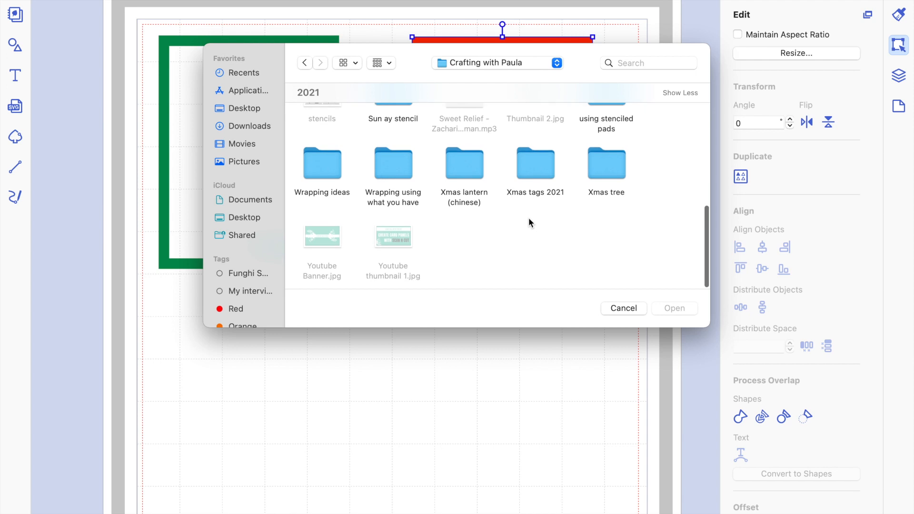
pyautogui.scroll(6, 529, 219)
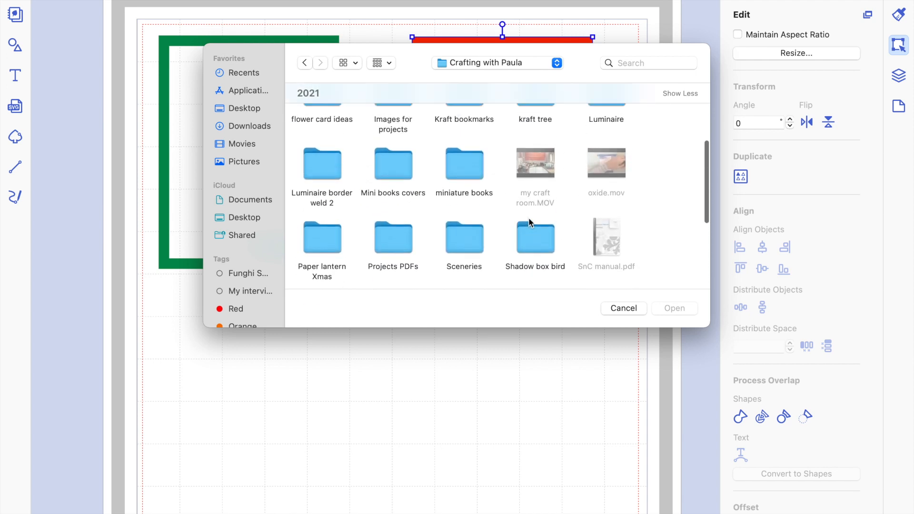
pyautogui.scroll(3, 528, 221)
pyautogui.scroll(2, 528, 221)
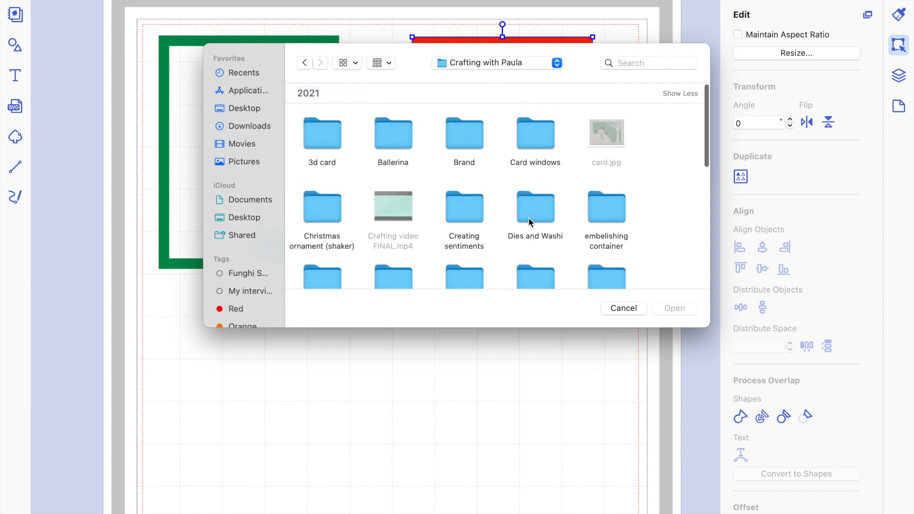
pyautogui.scroll(-2, 529, 220)
pyautogui.scroll(-8, 529, 220)
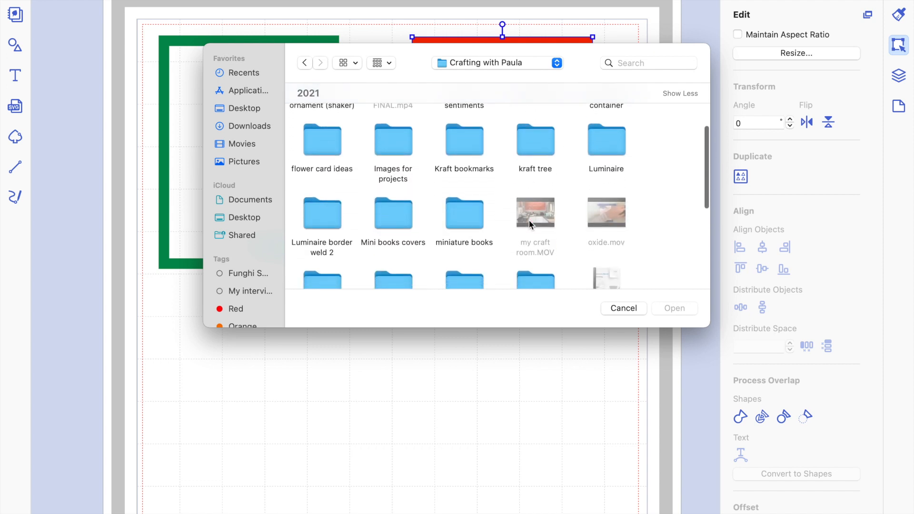
pyautogui.scroll(-5, 530, 220)
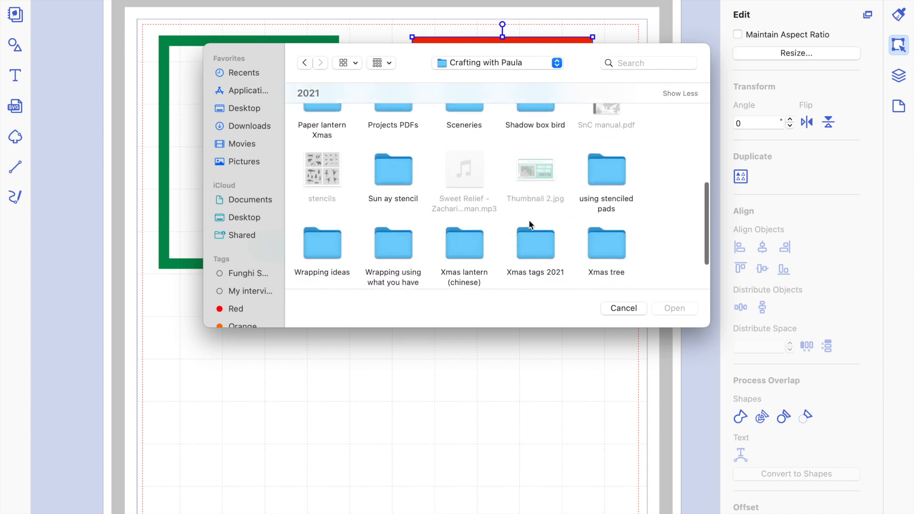
pyautogui.scroll(-2, 530, 224)
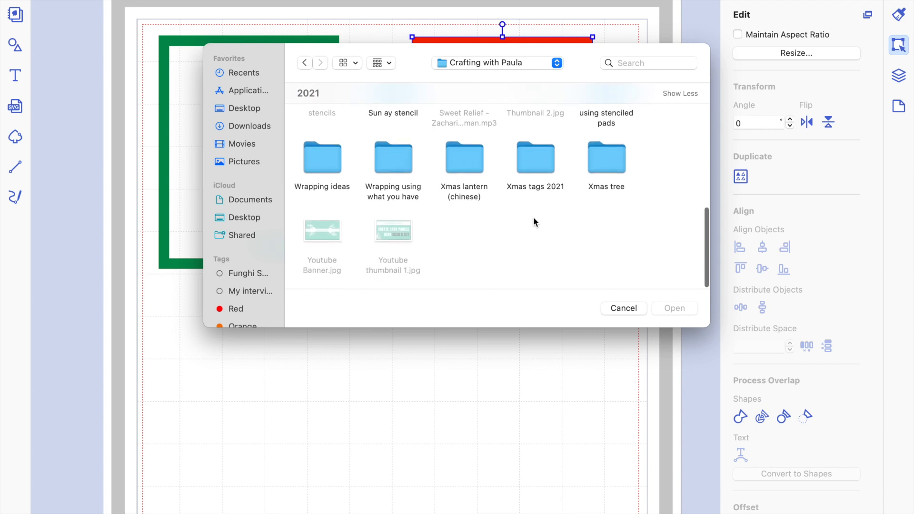
pyautogui.click(628, 309)
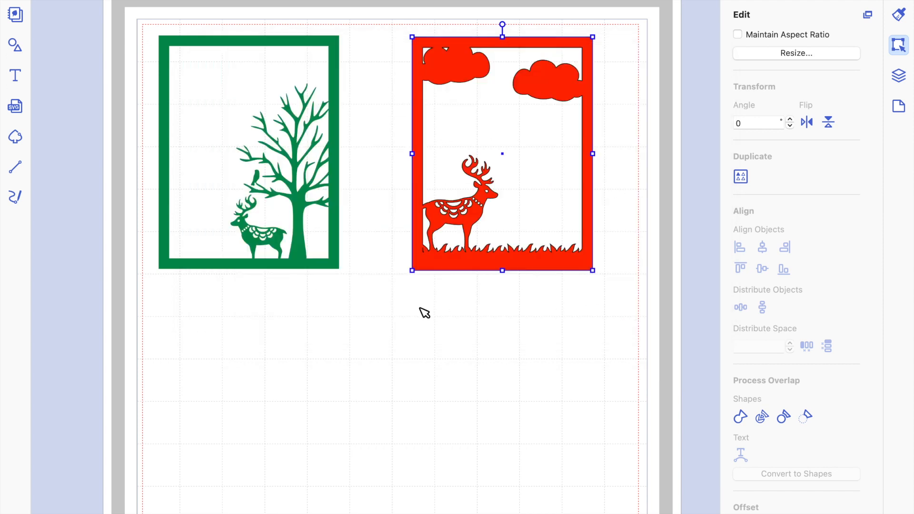
# - Transfer the two scenes as an FCM file via the Internet to the registered cutting machine
pyautogui.click(424, 313)
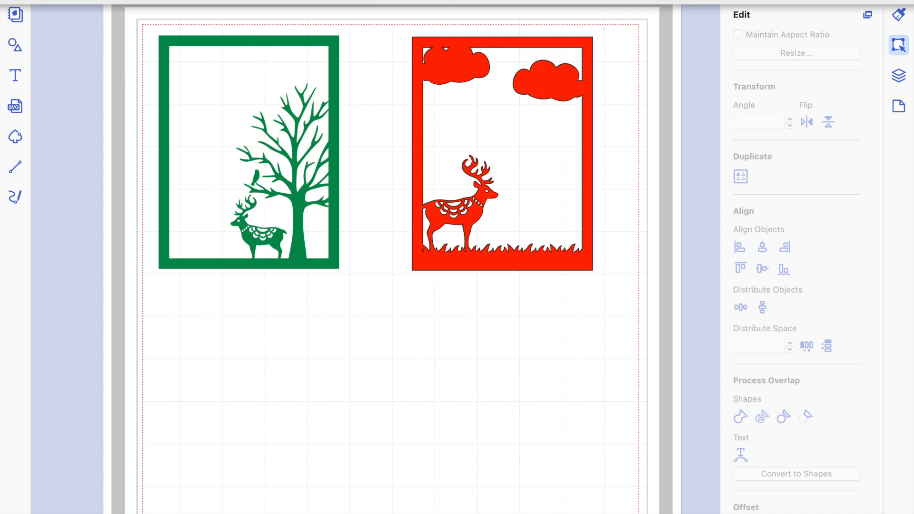
pyautogui.click(160, 1)
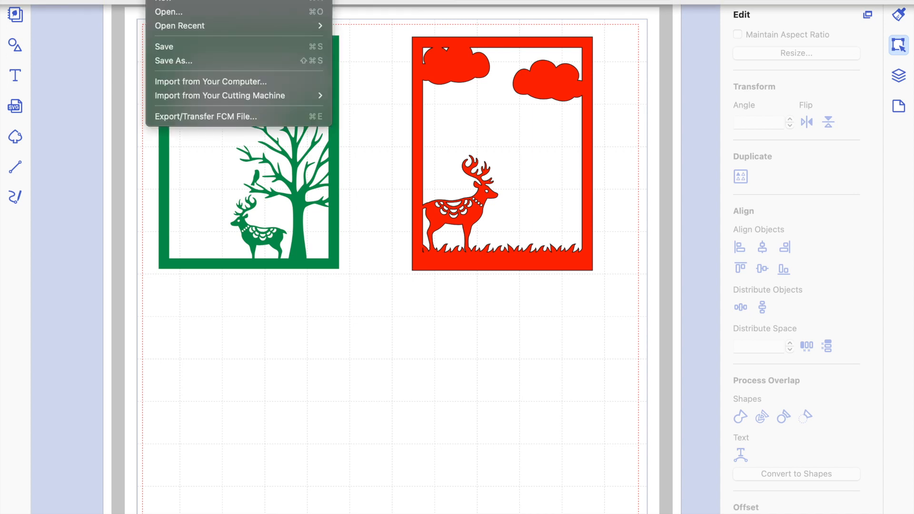
pyautogui.click(209, 117)
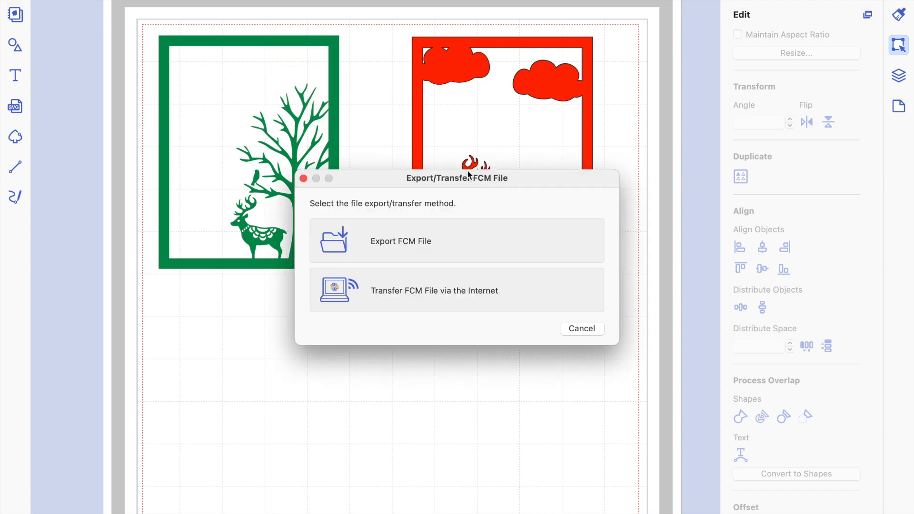
pyautogui.click(407, 294)
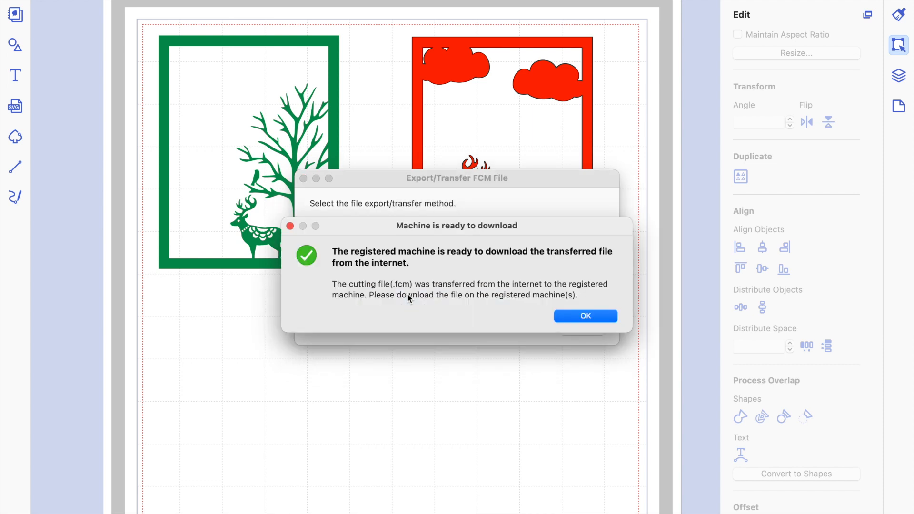
pyautogui.click(589, 316)
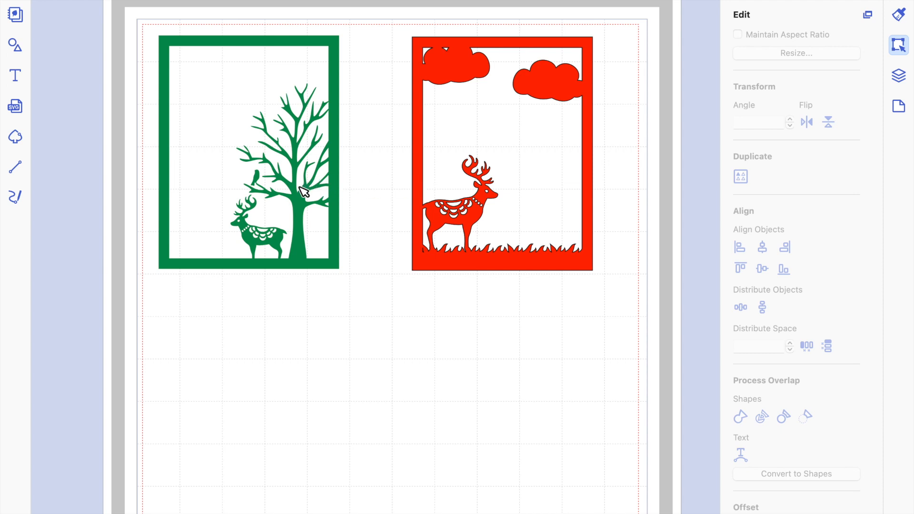
# - Flip the green tree-and-deer scene horizontally
pyautogui.click(277, 177)
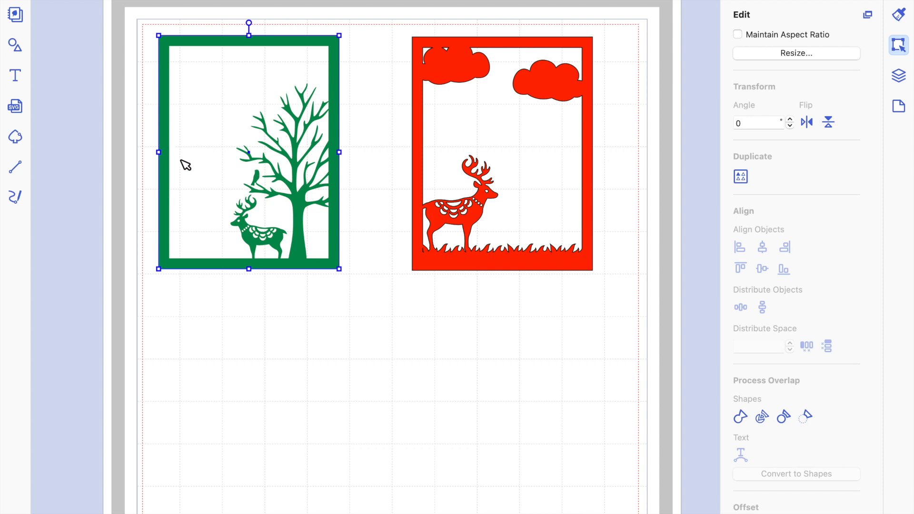
pyautogui.click(807, 123)
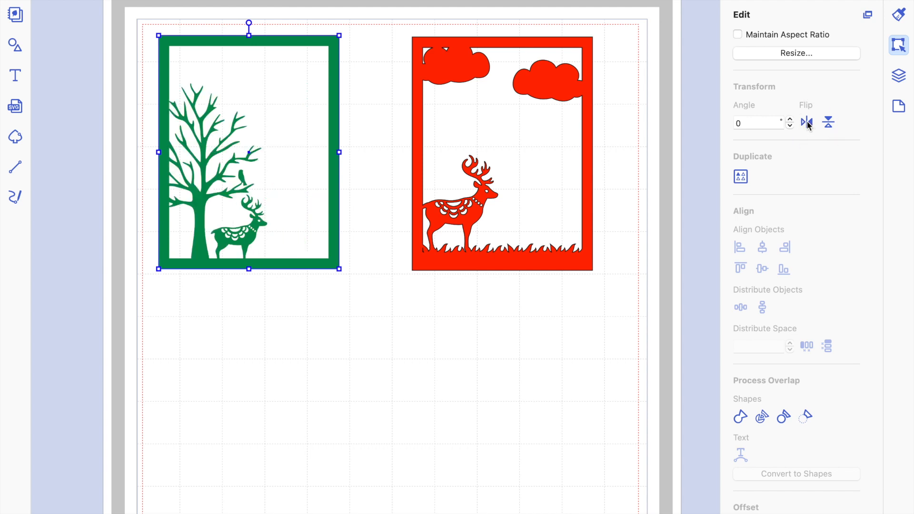
# - Flip the green tree-and-deer scene back horizontally and place a horizontally flipped duplicate of it directly below
pyautogui.click(807, 122)
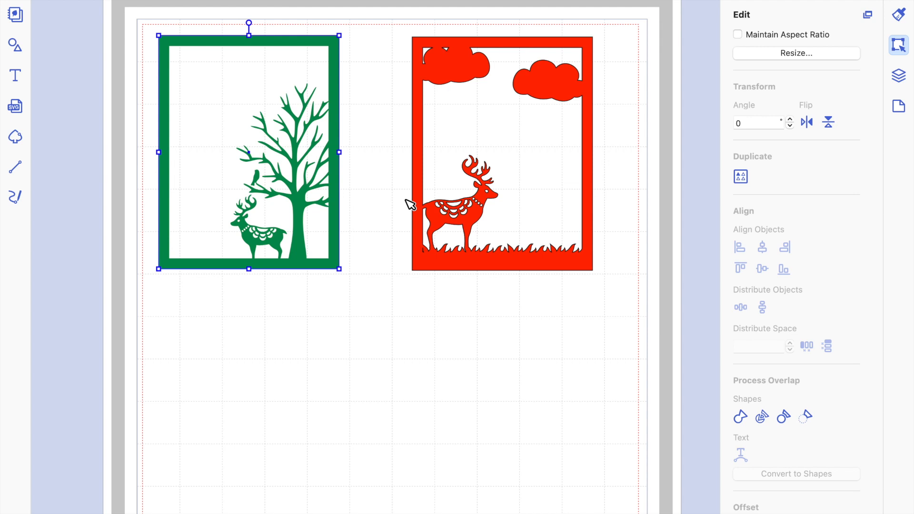
pyautogui.hotkey('ctrl', 'd')
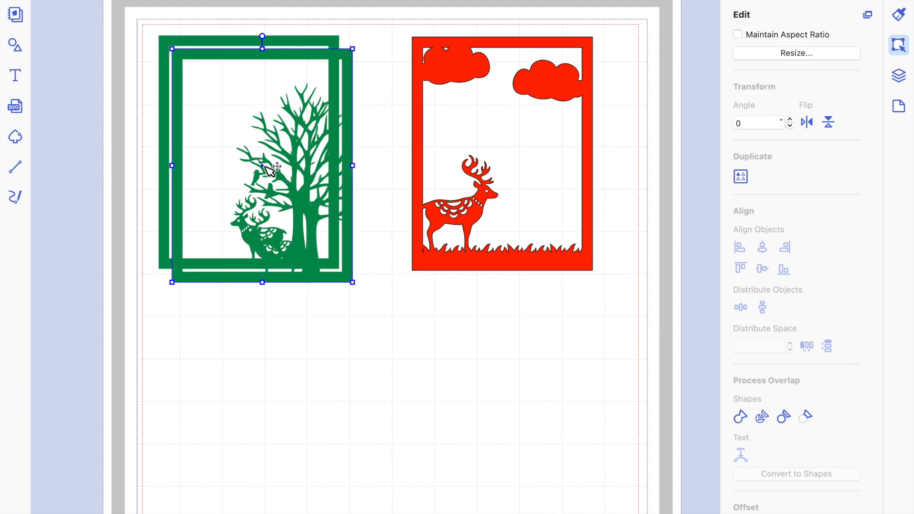
pyautogui.moveTo(262, 174); pyautogui.dragTo(250, 399)
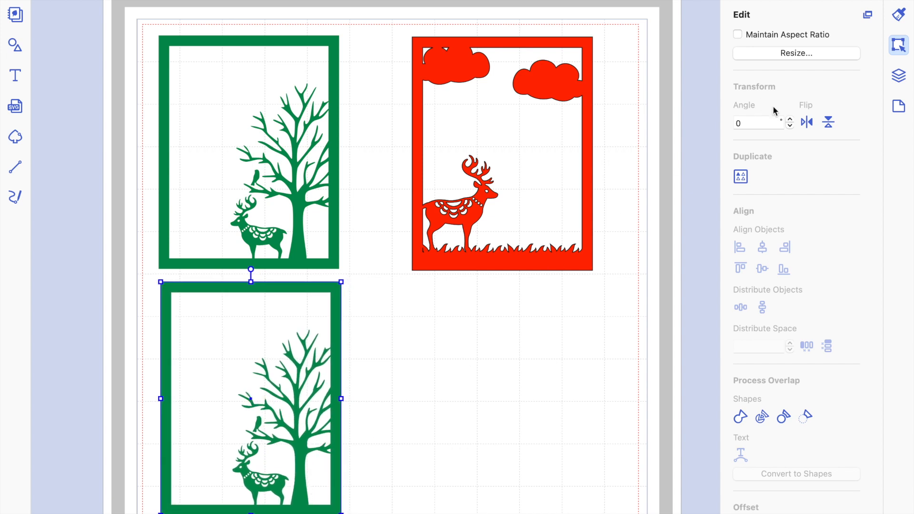
pyautogui.click(805, 122)
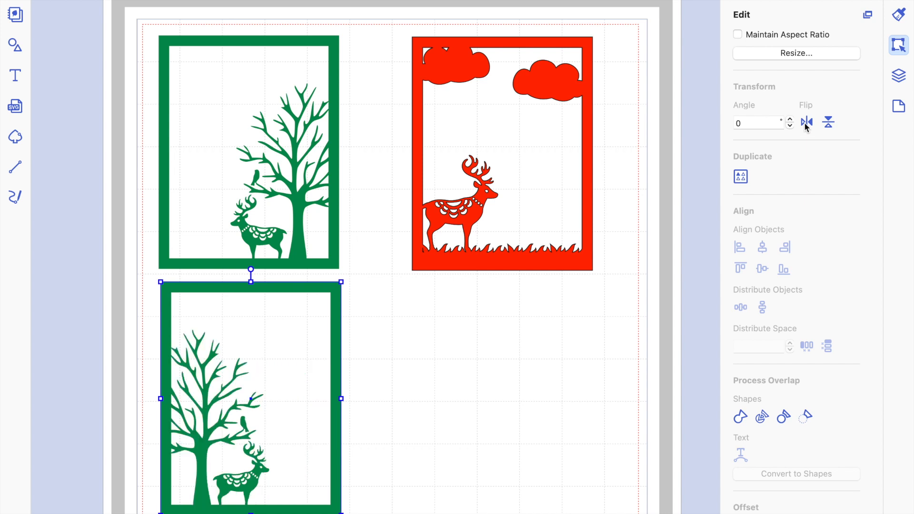
# - Duplicate the red deer-and-clouds scene, place the copy directly below the original and flip it horizontally
pyautogui.click(481, 210)
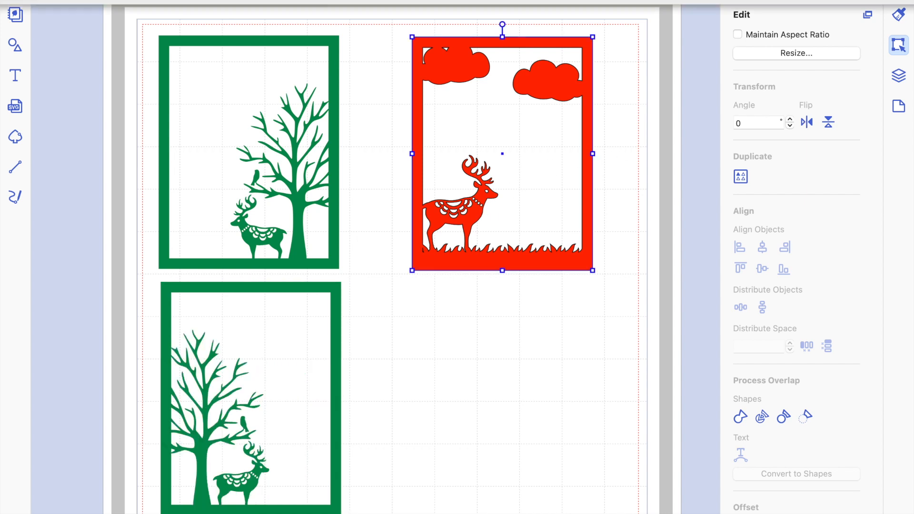
pyautogui.click(189, 0)
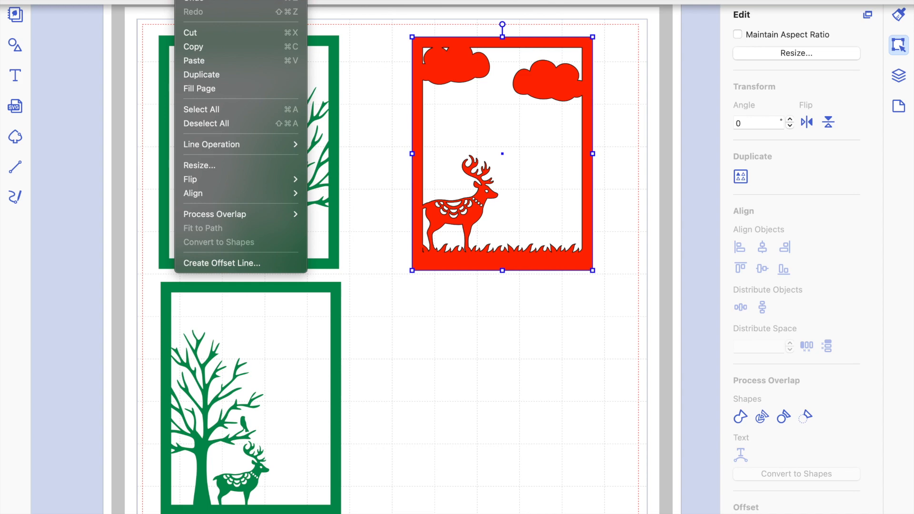
pyautogui.click(210, 74)
pyautogui.moveTo(518, 185); pyautogui.dragTo(507, 400)
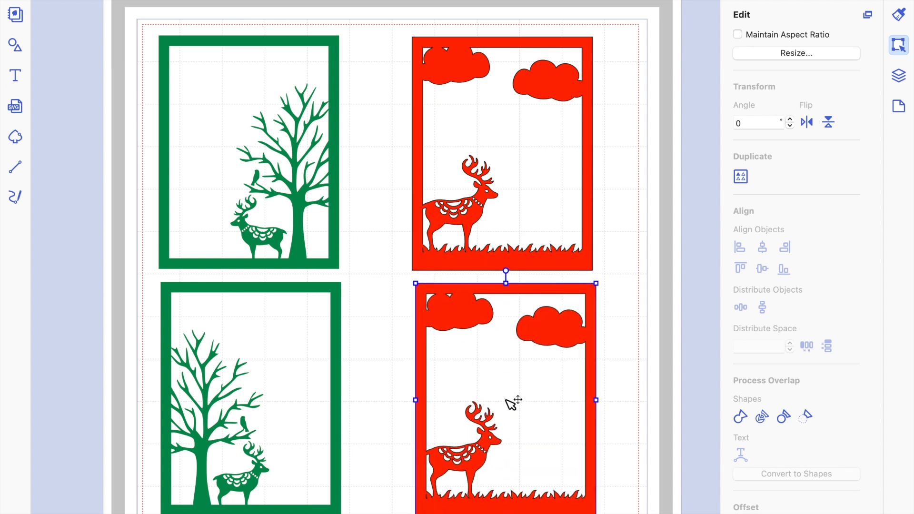
pyautogui.click(808, 124)
pyautogui.click(381, 246)
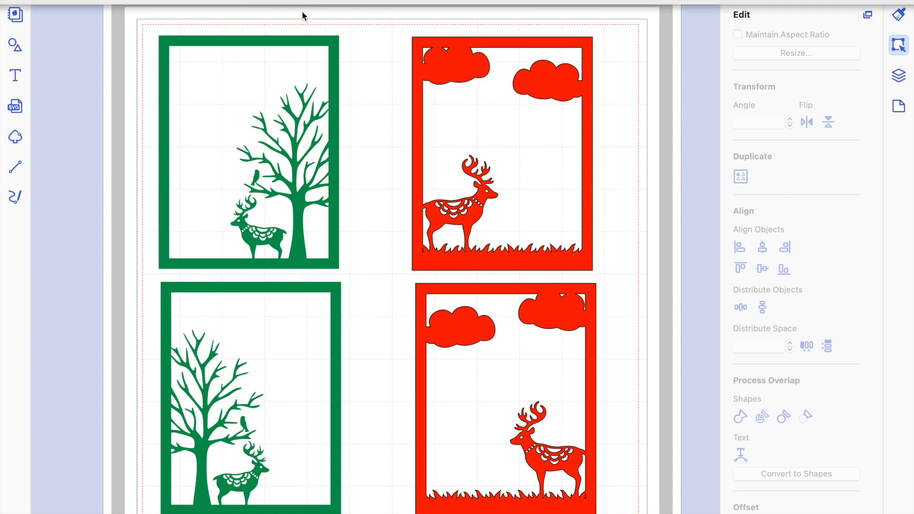
# - Transfer the four-scene layout as an FCM file via the Internet to the registered cutting machine
pyautogui.click(158, 0)
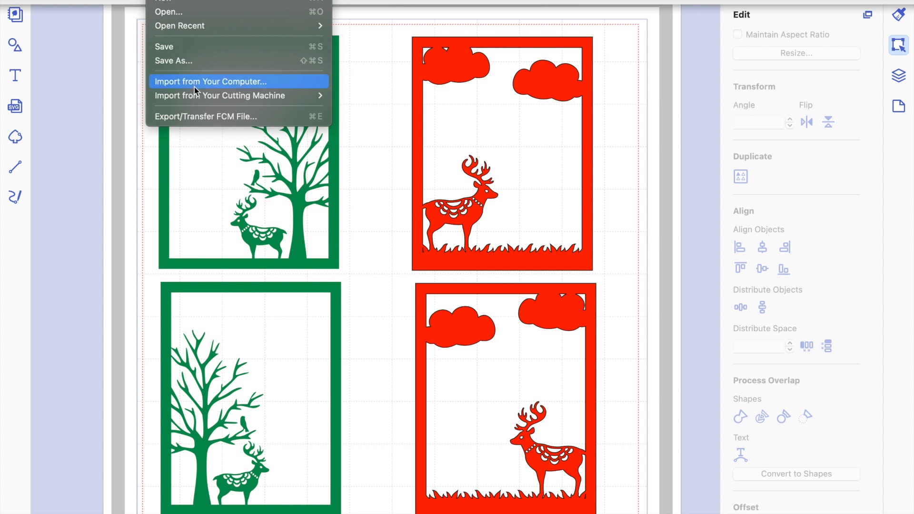
pyautogui.click(207, 117)
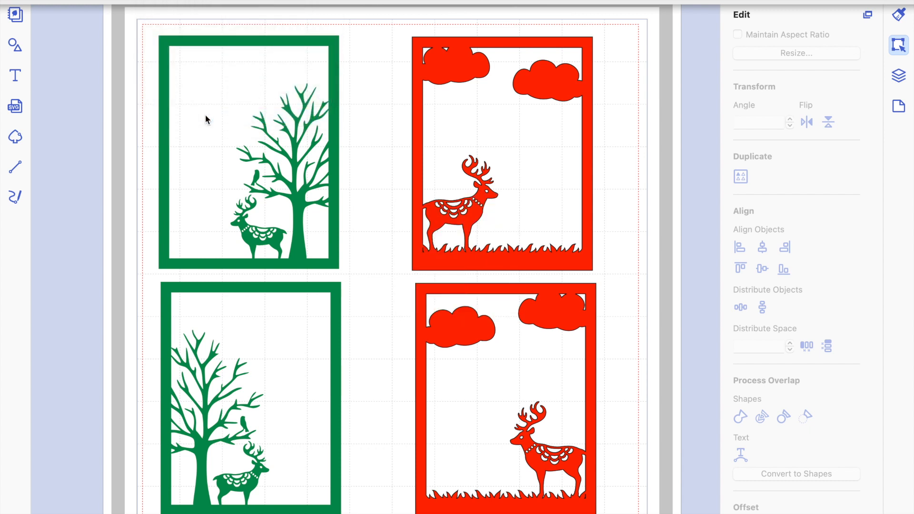
pyautogui.click(479, 296)
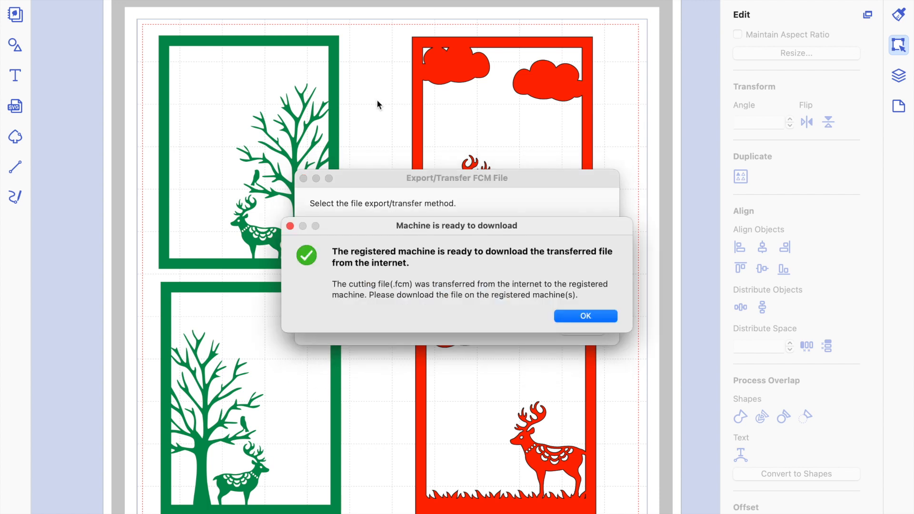
pyautogui.click(598, 318)
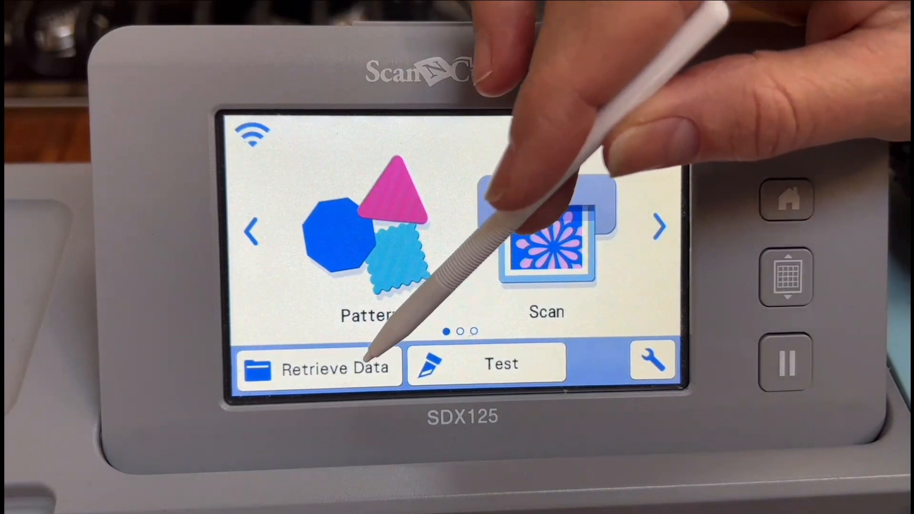
pyautogui.click(366, 365)
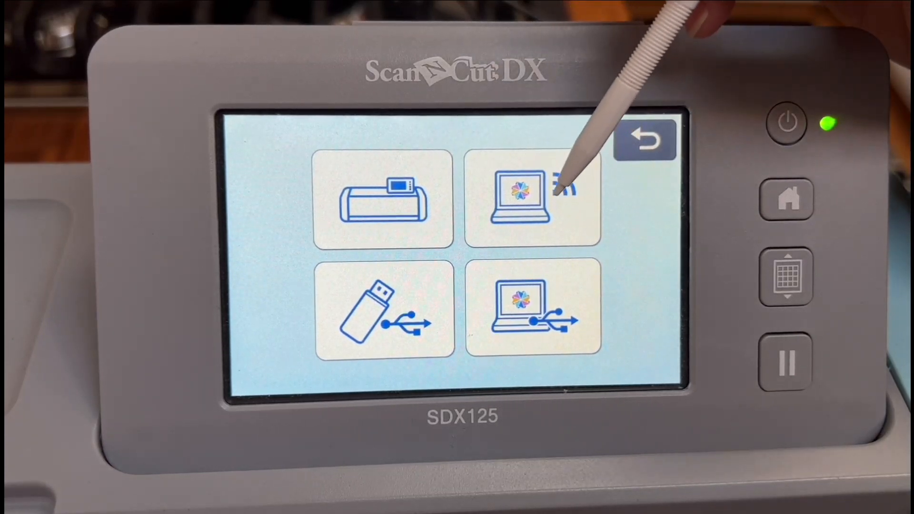
pyautogui.click(552, 191)
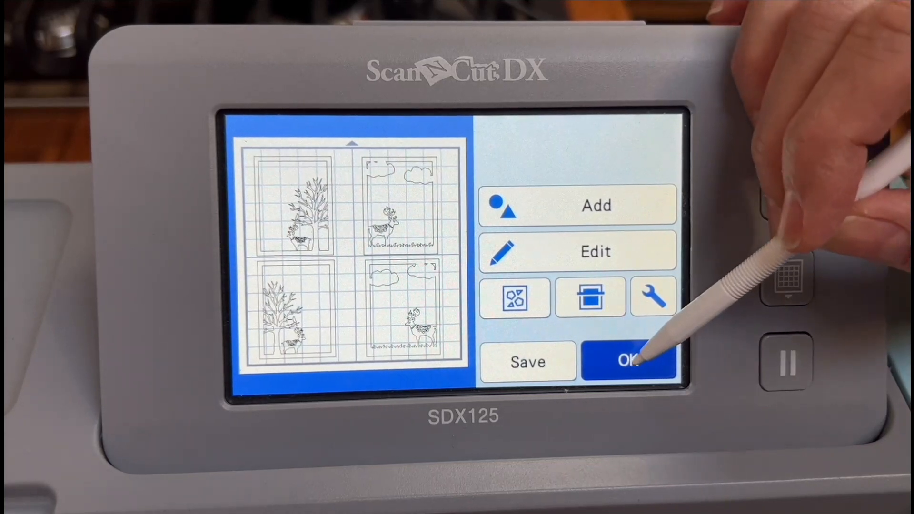
pyautogui.click(638, 359)
pyautogui.click(667, 183)
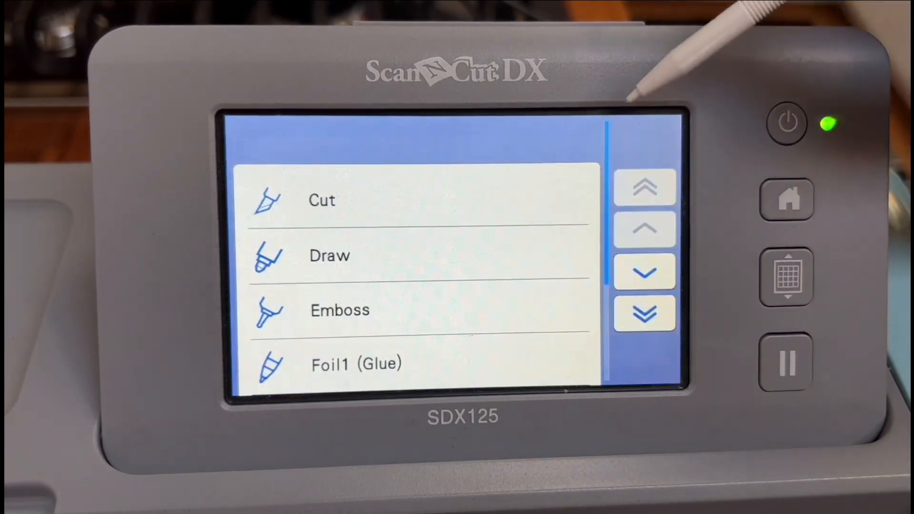
pyautogui.click(443, 197)
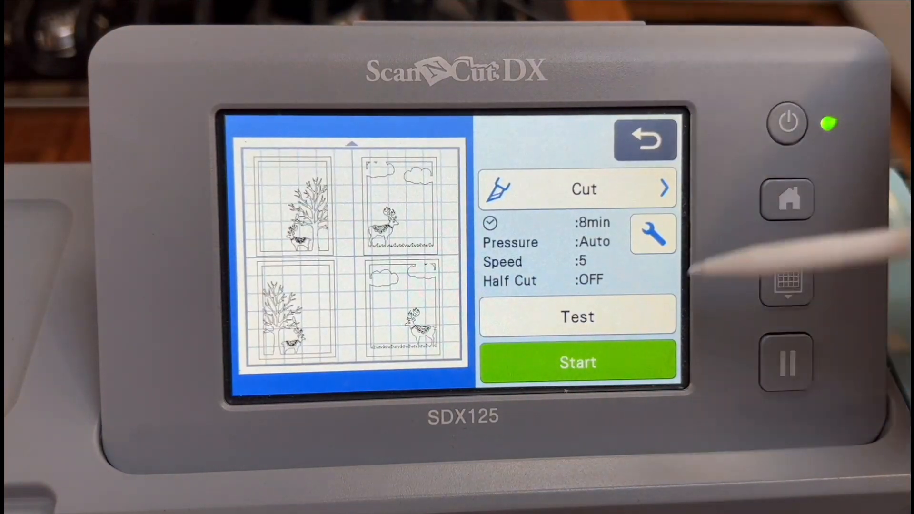
pyautogui.click(628, 365)
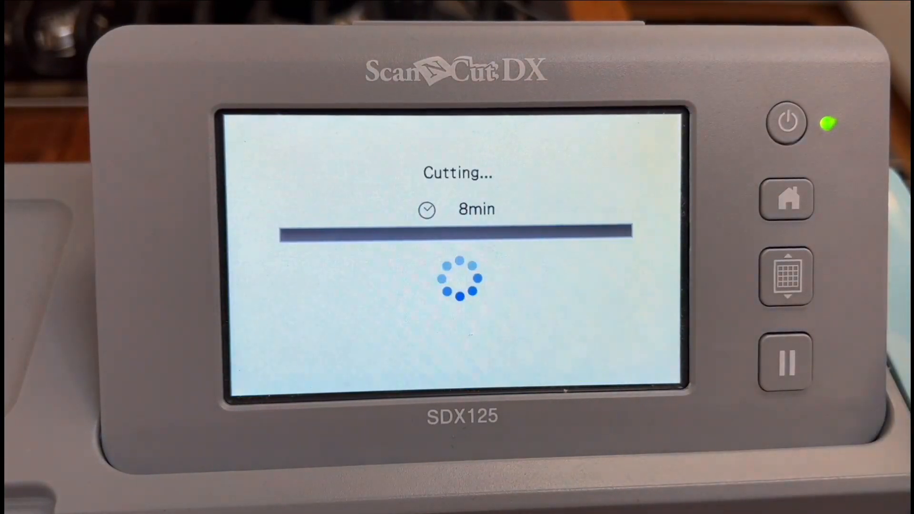